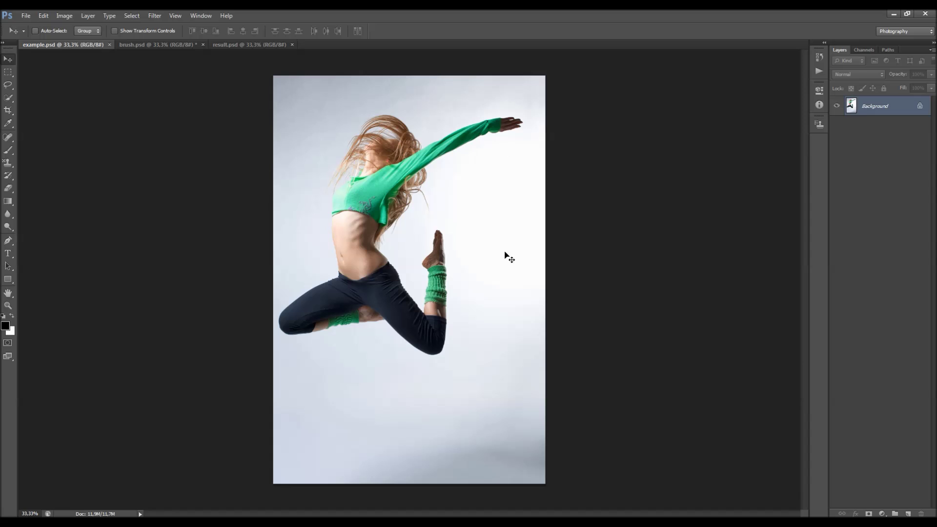
Compare the original example photo, the version with red brushed areas, and the finished dispersion result
click(158, 45)
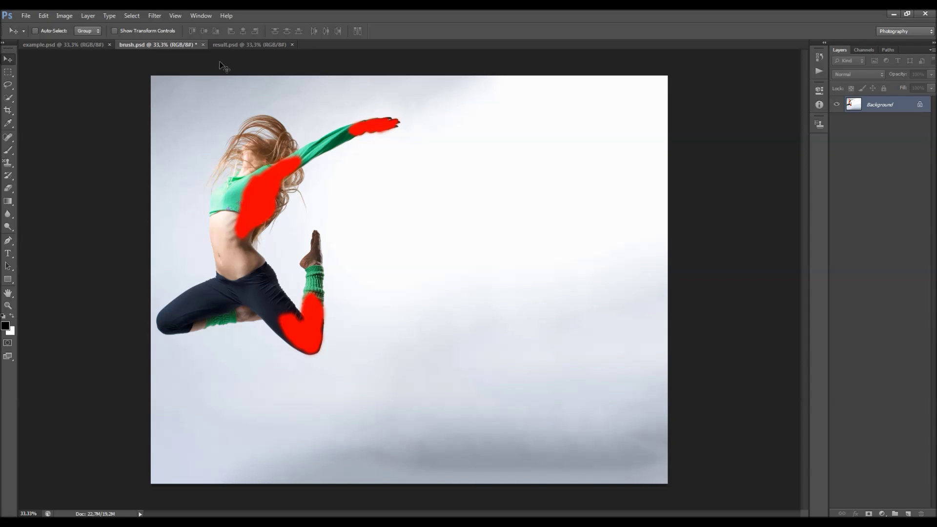
click(224, 46)
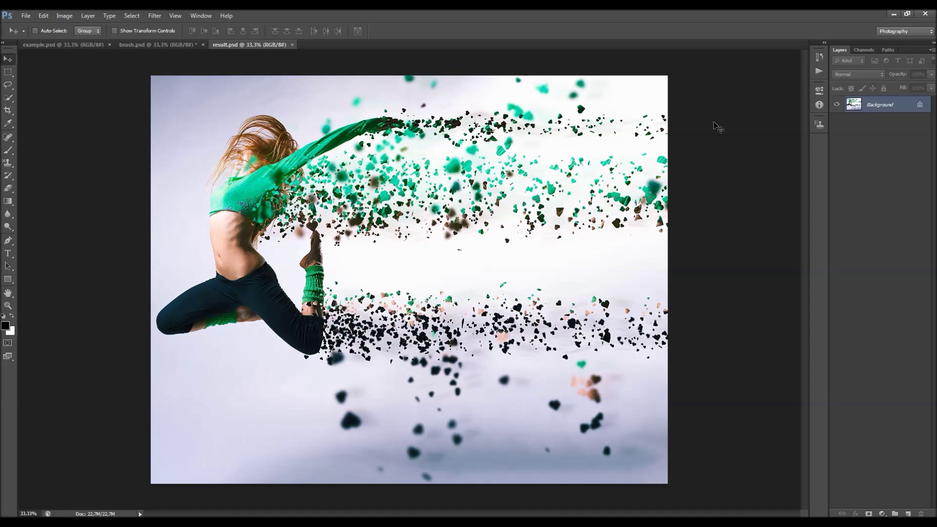
click(69, 45)
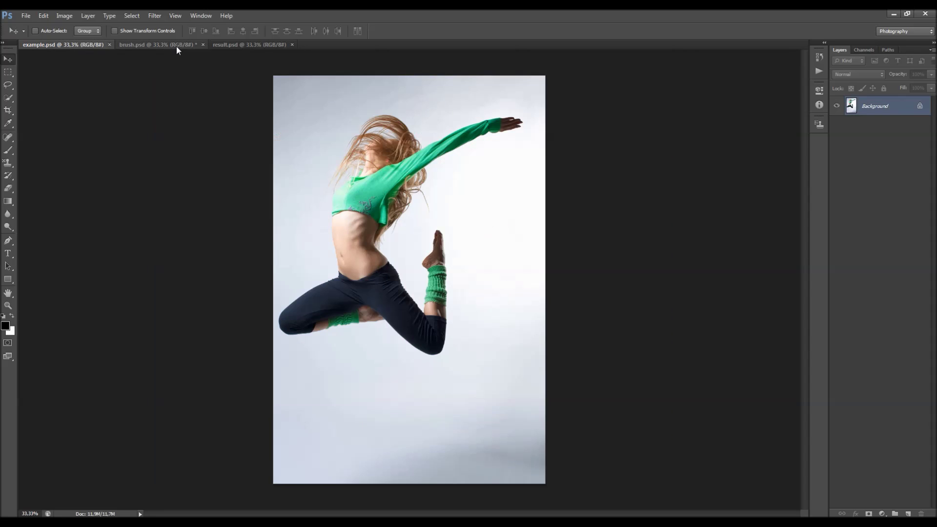
click(177, 46)
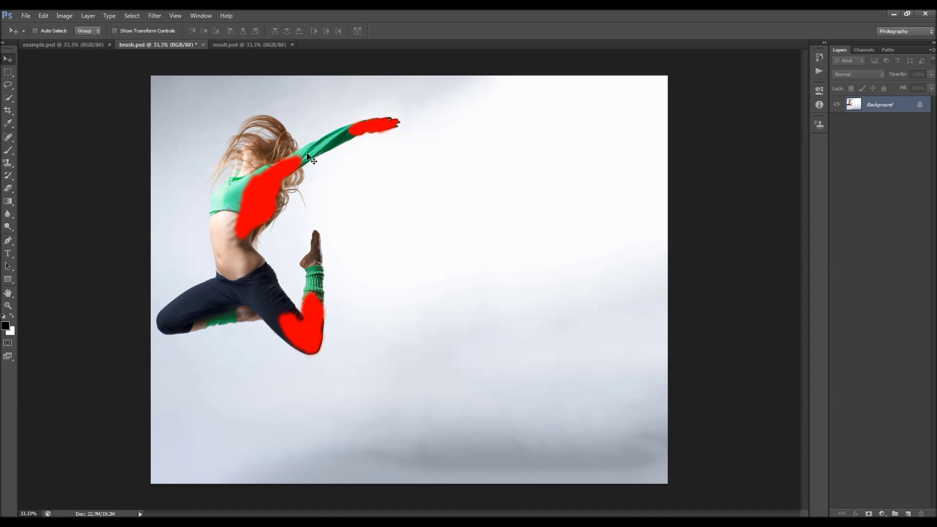
click(236, 46)
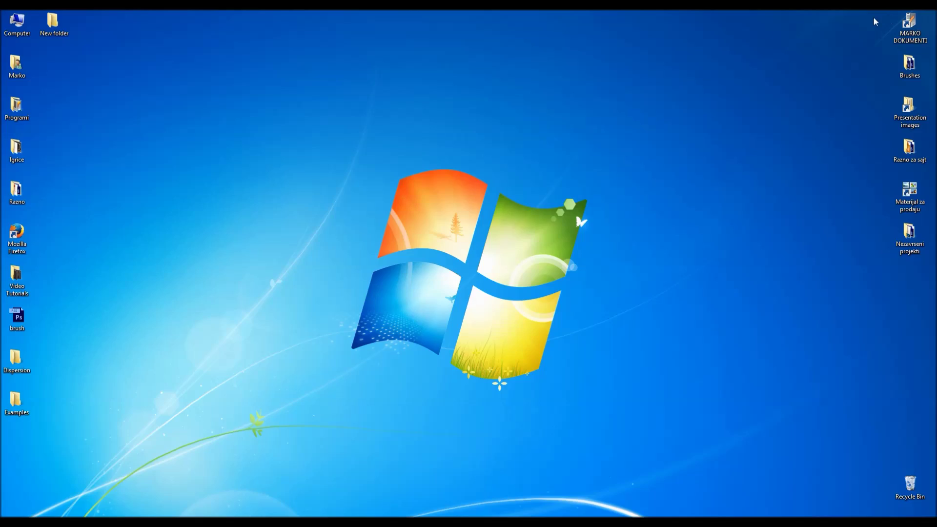
Browse the pictures in the desktop's Examples folder from 1a onward, comparing each original, red-brushed version and dispersion result, and close the viewer and folder
double_click(17, 401)
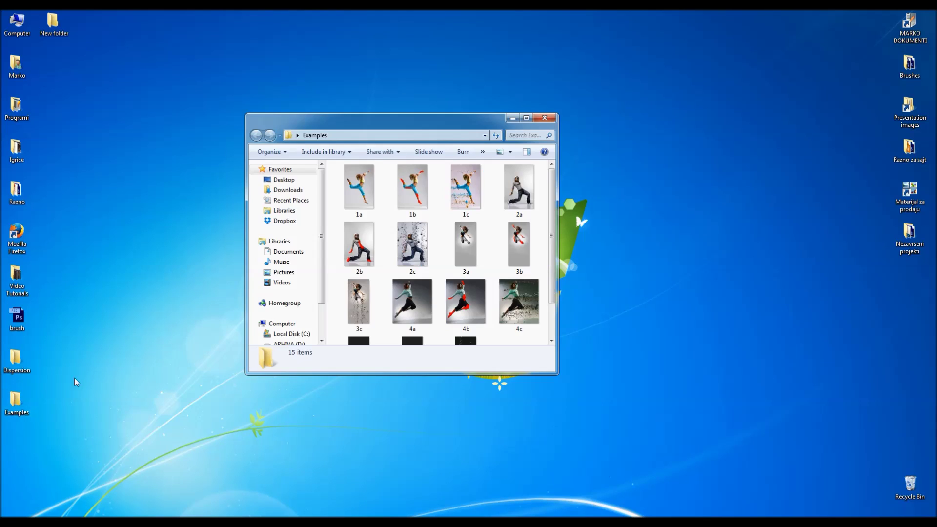
click(366, 178)
double_click(366, 178)
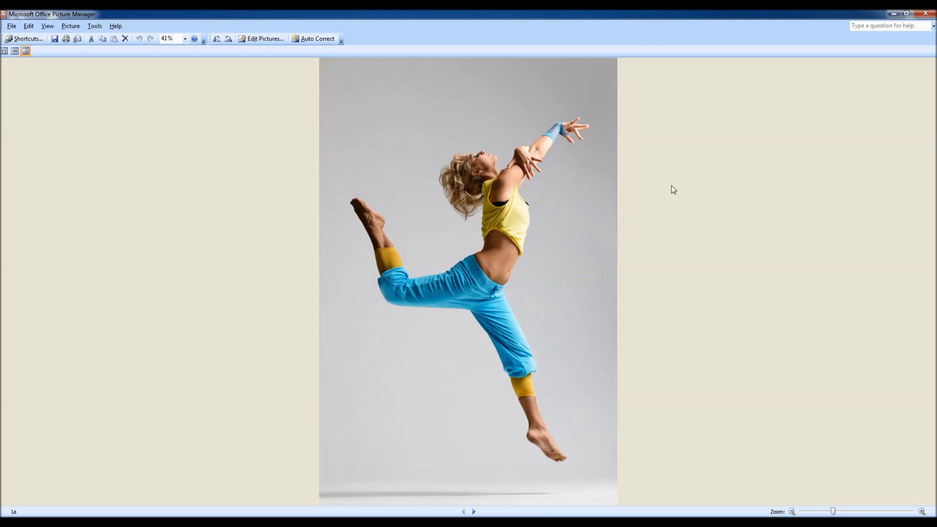
key(Right)
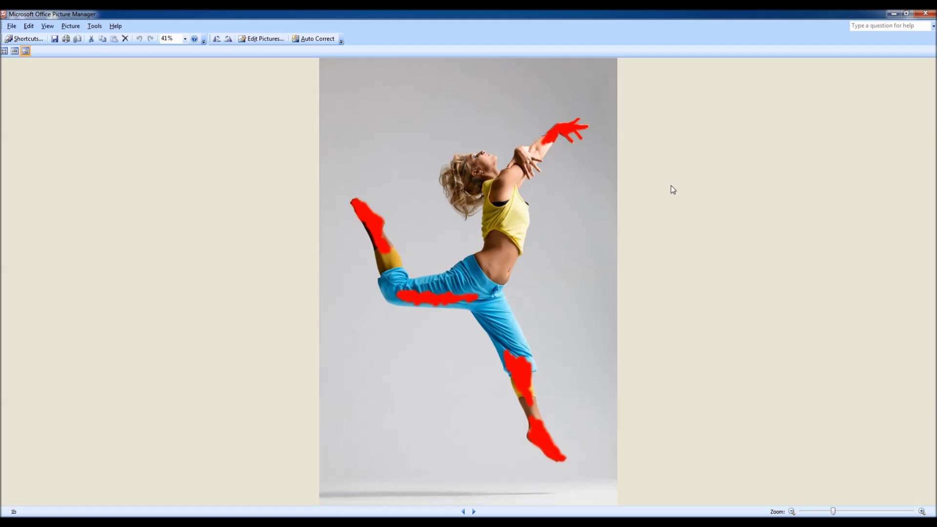
key(Right)
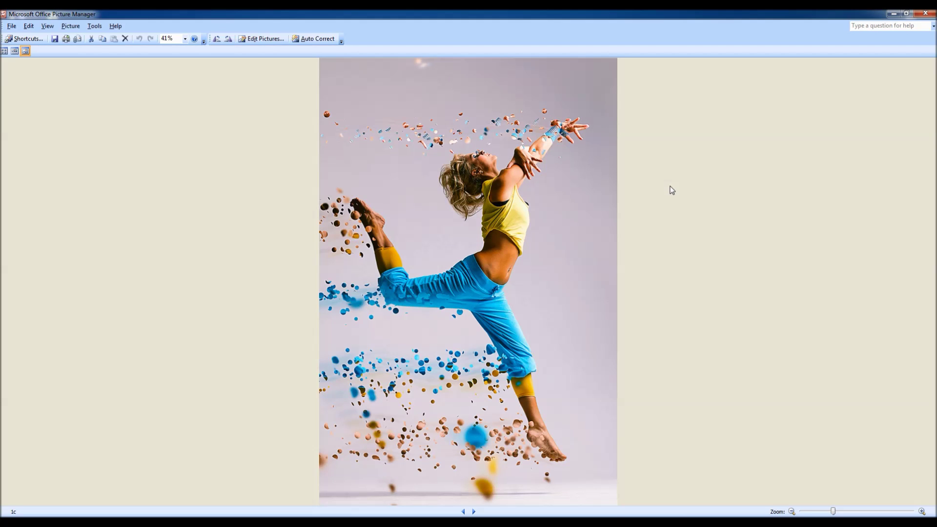
key(Right)
key(Right)
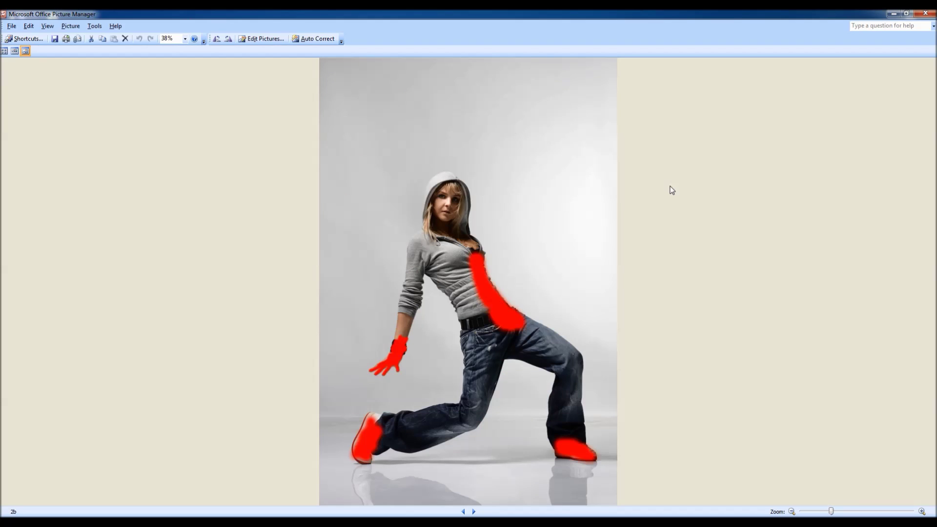
key(Right)
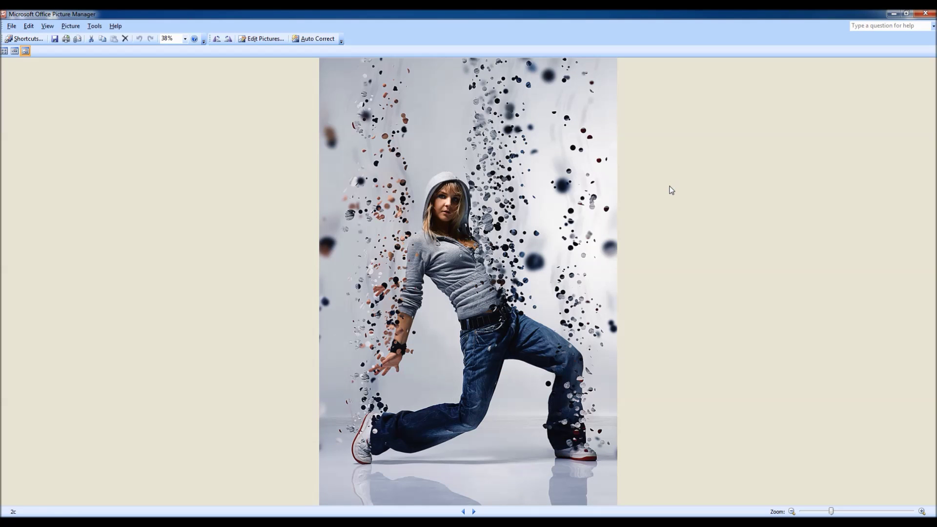
key(Right)
key(Right)
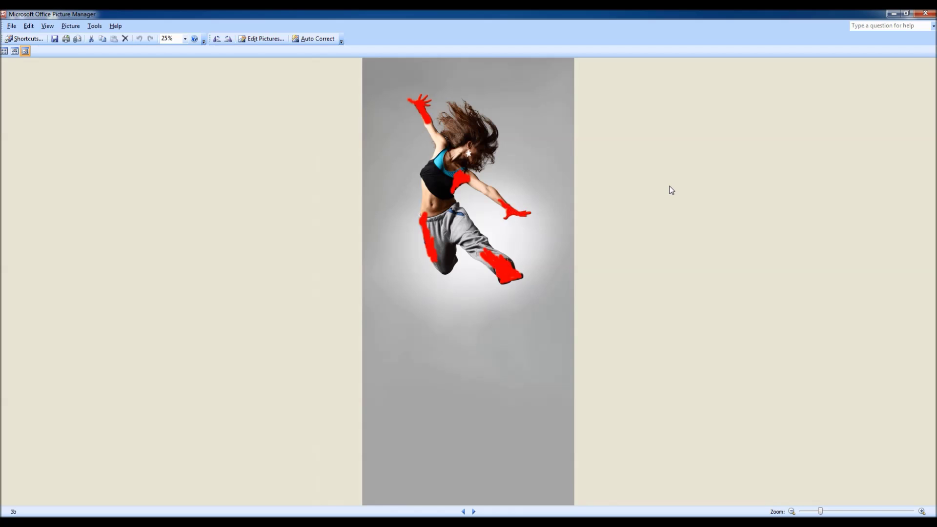
key(Right)
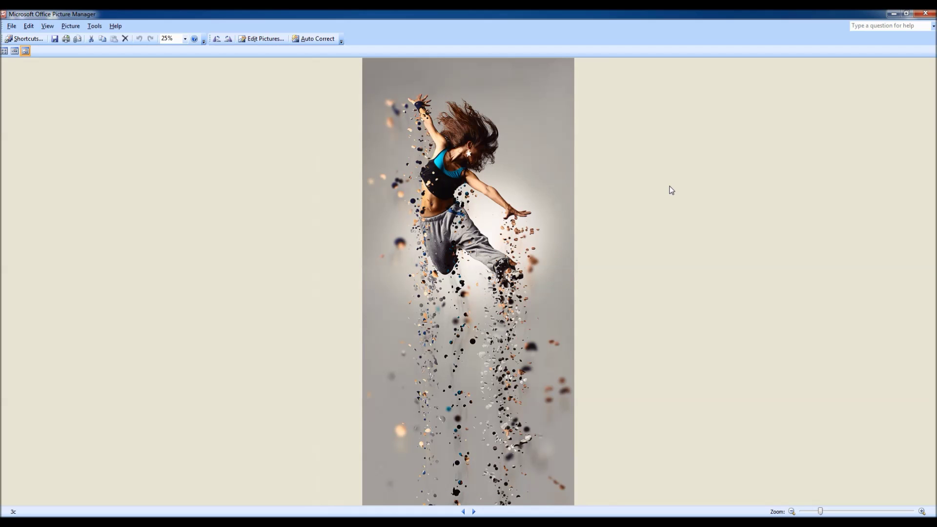
key(Right)
key(Right)
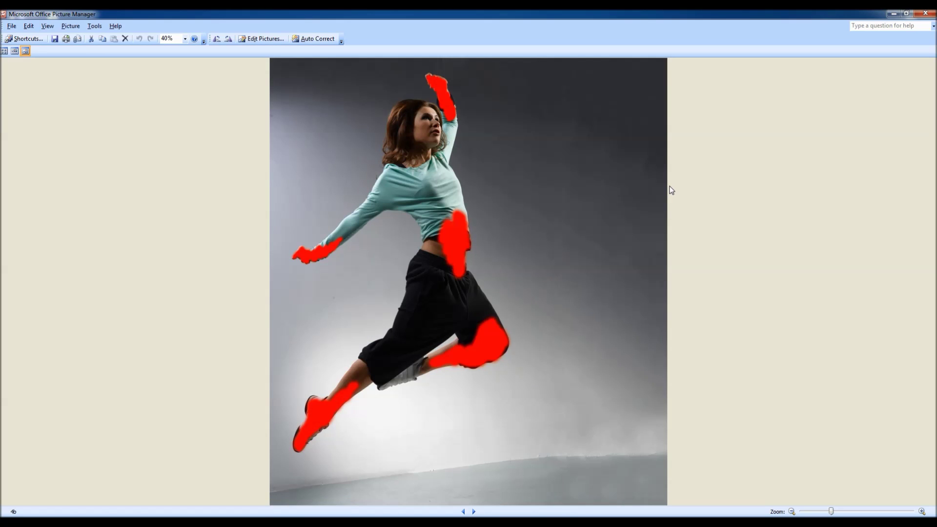
key(Right)
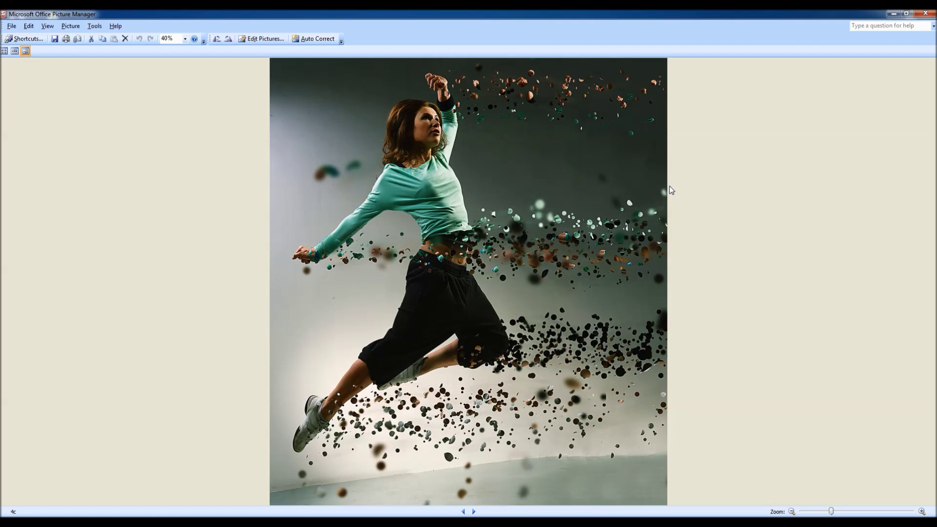
key(Right)
key(Right)
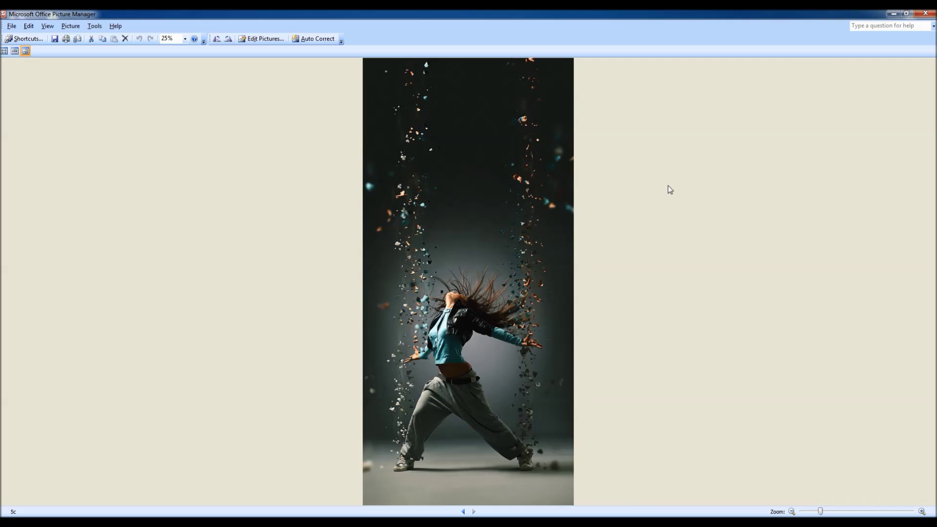
click(926, 13)
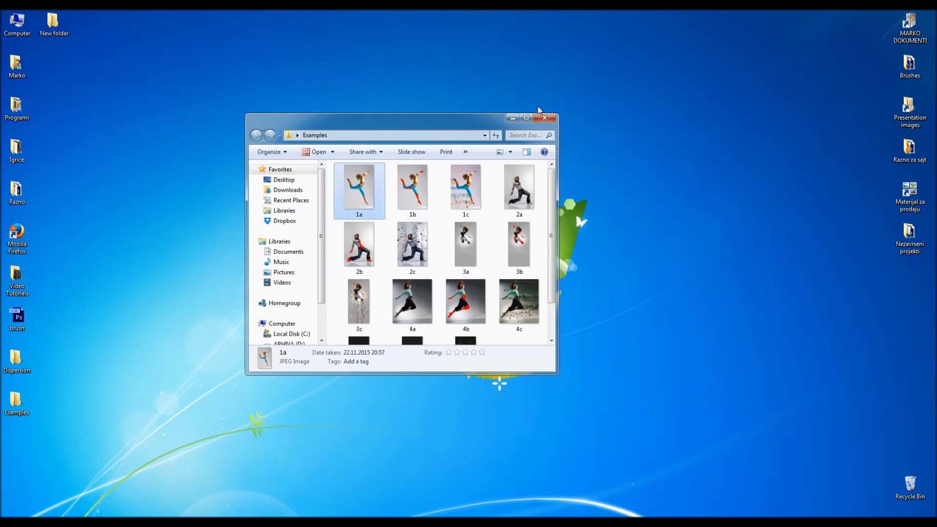
click(546, 117)
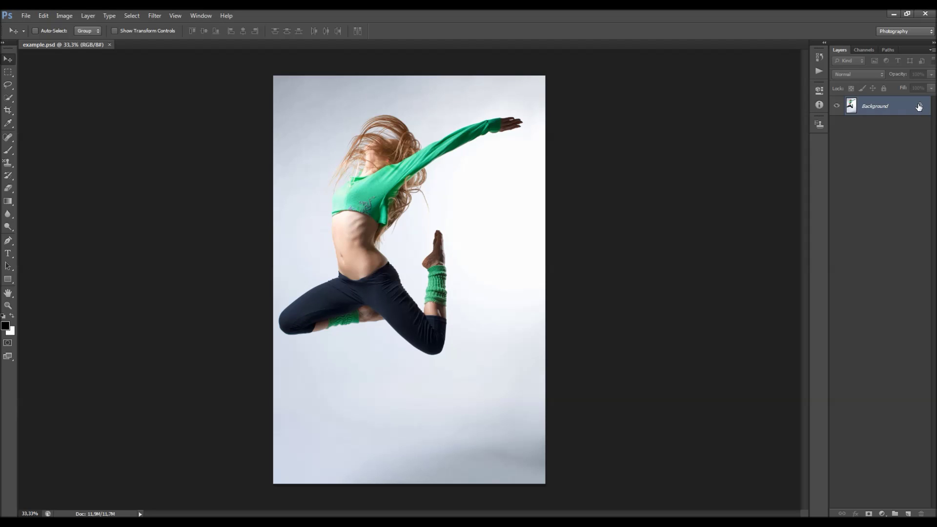
Convert the locked Background into a regular layer and turn it back into a Background layer
alt+double_click(900, 114)
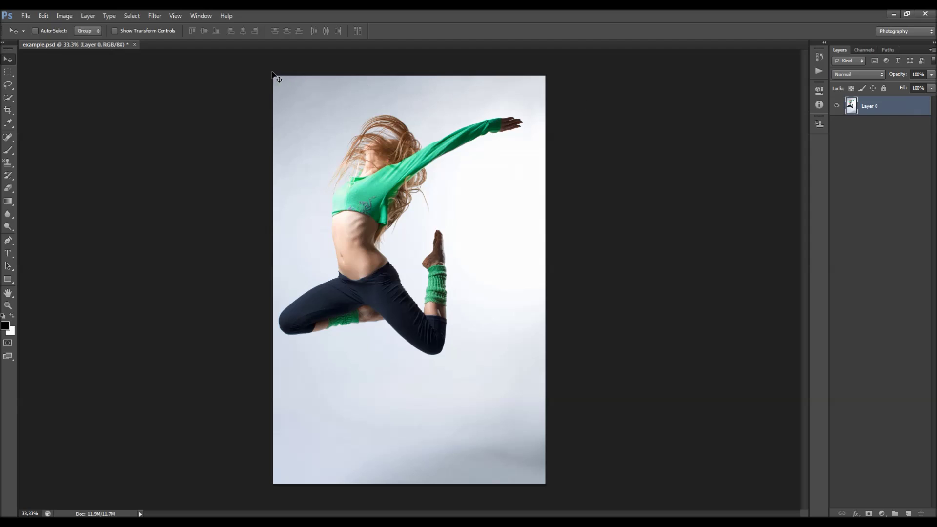
click(88, 16)
mouse_move(95, 27)
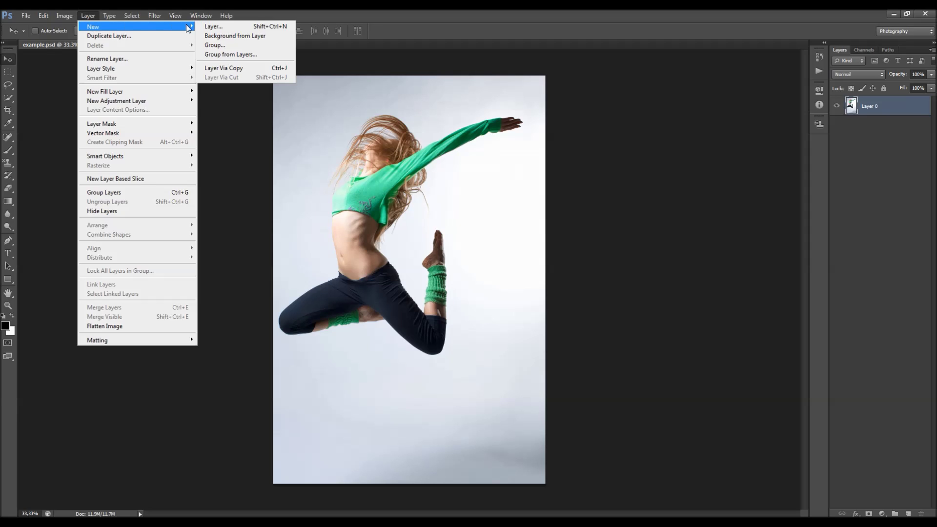
click(261, 37)
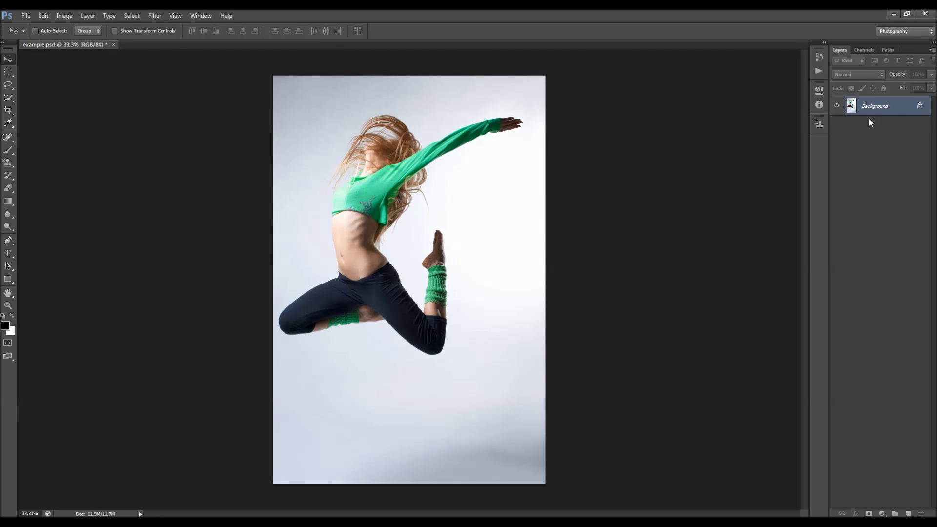
Check the layer list options, including whether "copy" is added to copied layers and groups, and close them without changes
click(932, 50)
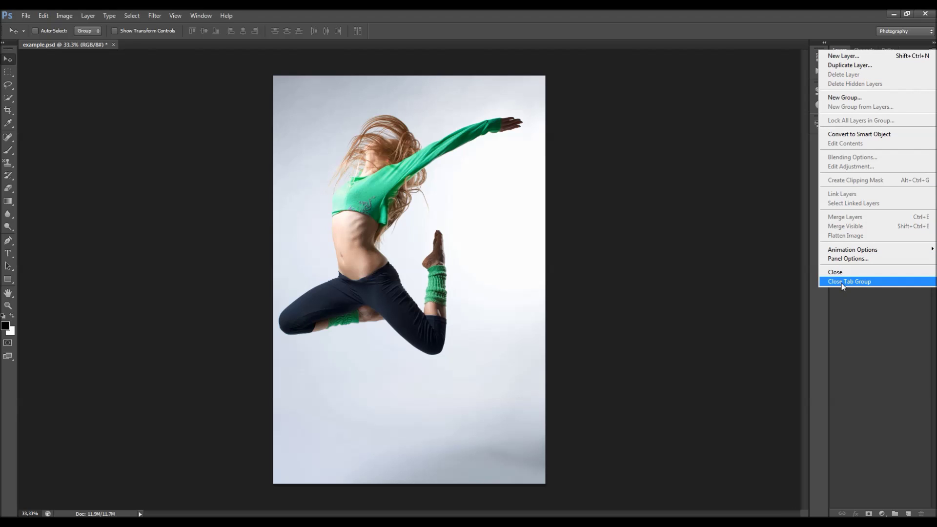
click(848, 258)
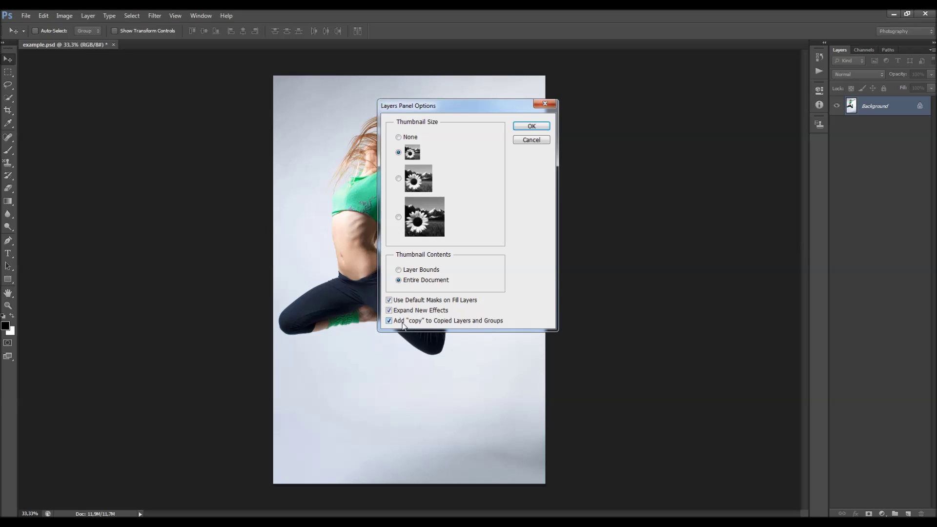
click(545, 104)
Check the photo's colour mode and bit depth, and its pixel dimensions and resolution in Image Size
click(64, 15)
mouse_move(88, 28)
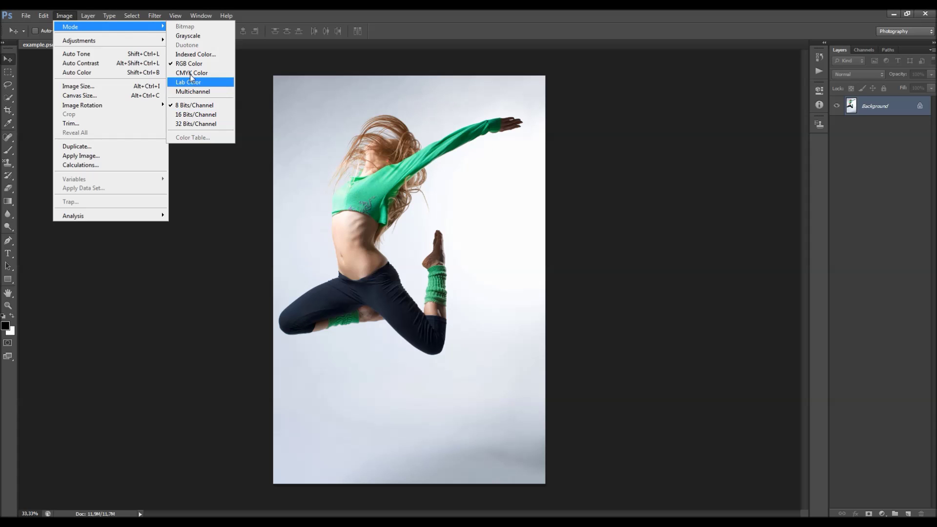
click(102, 87)
drag(423, 127, 535, 159)
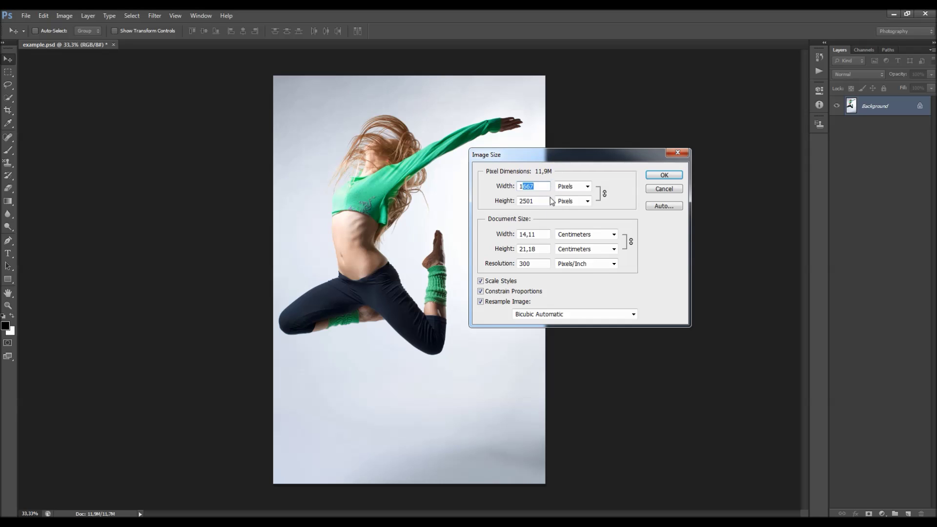
double_click(541, 263)
click(669, 174)
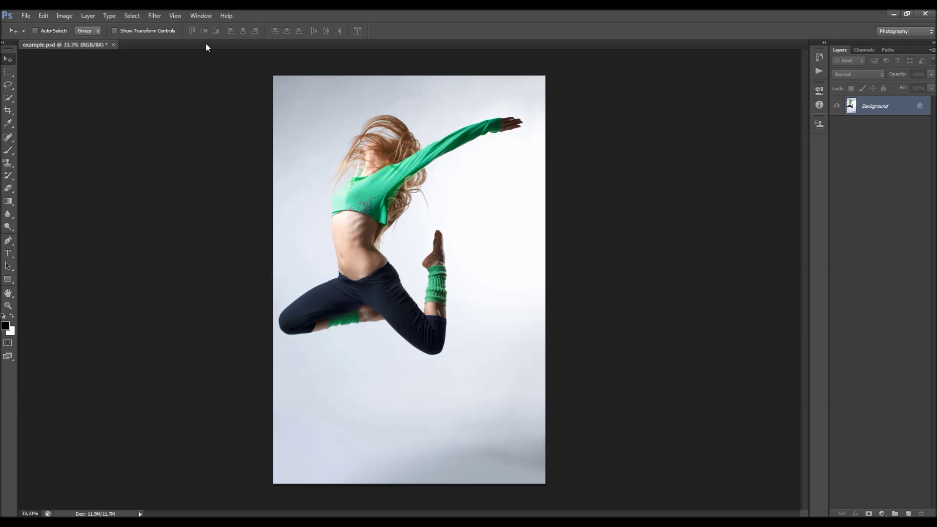
Display the available actions and collapse the Default Actions set
click(206, 19)
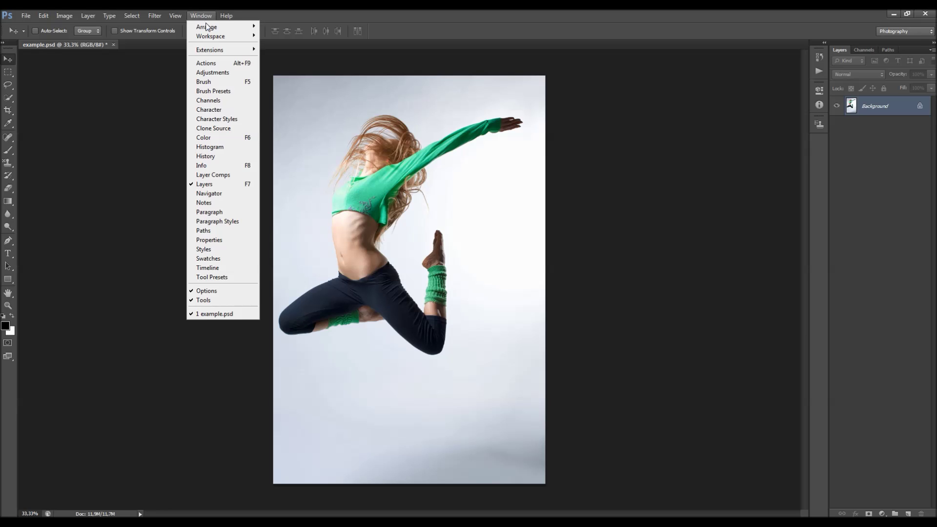
click(215, 60)
scroll(771, 98, up, 5)
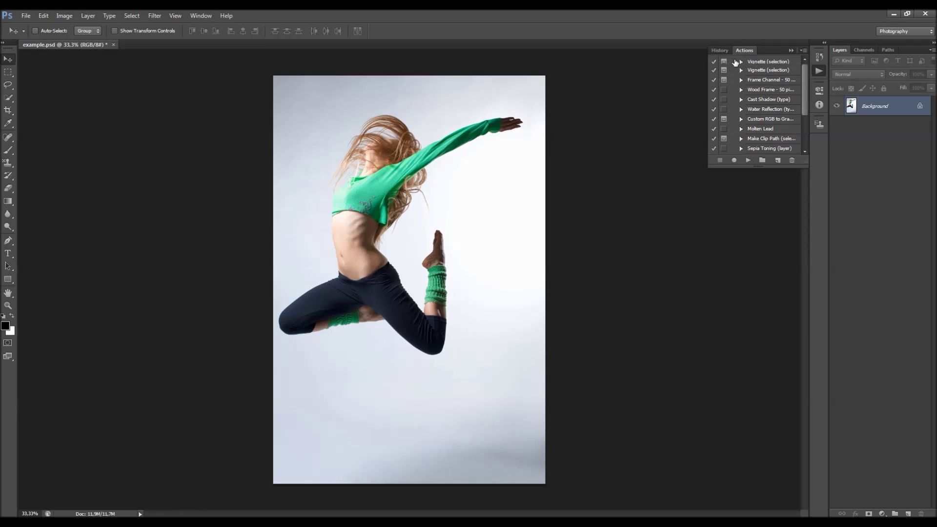
click(733, 60)
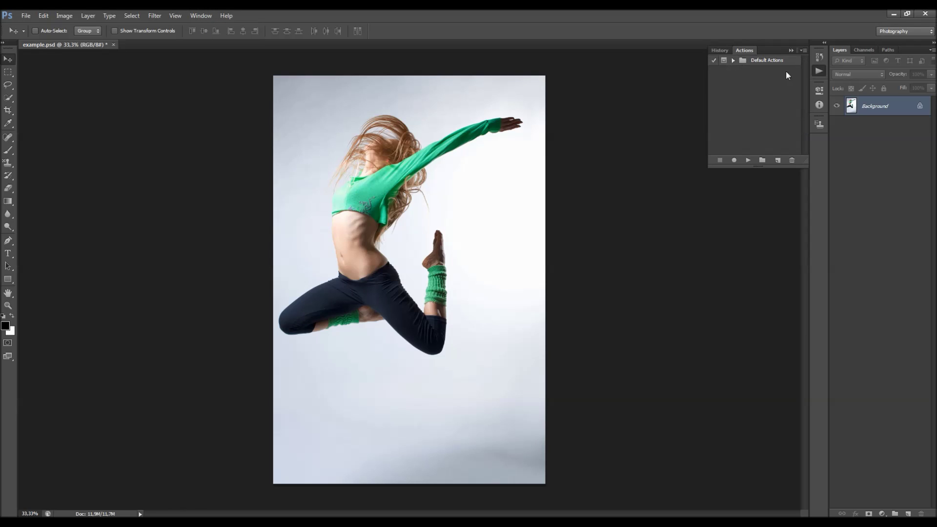
Load the Dispersion action file from the Dispersion folder
click(802, 50)
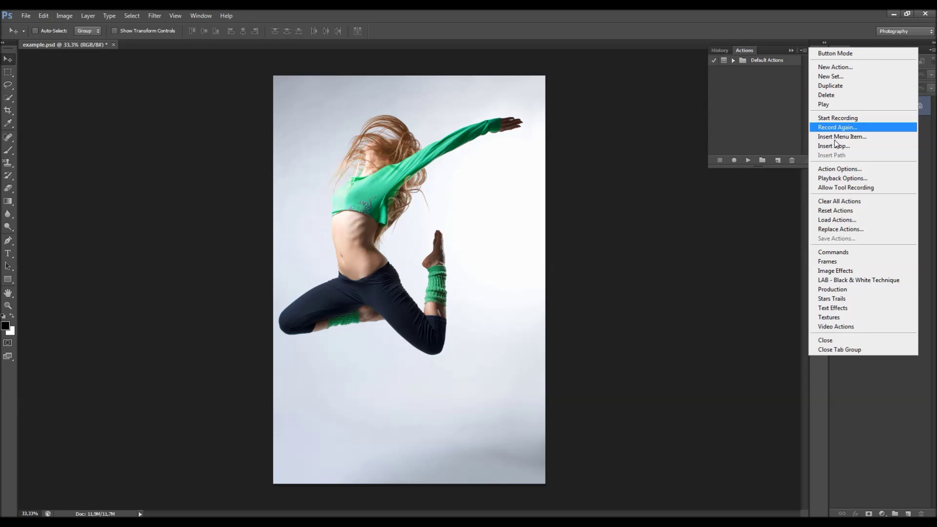
click(833, 219)
click(79, 60)
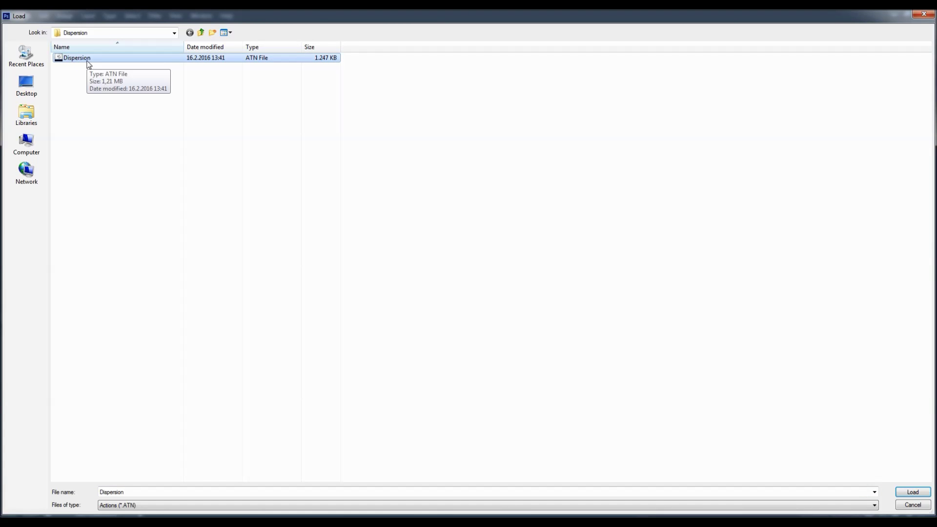
double_click(88, 58)
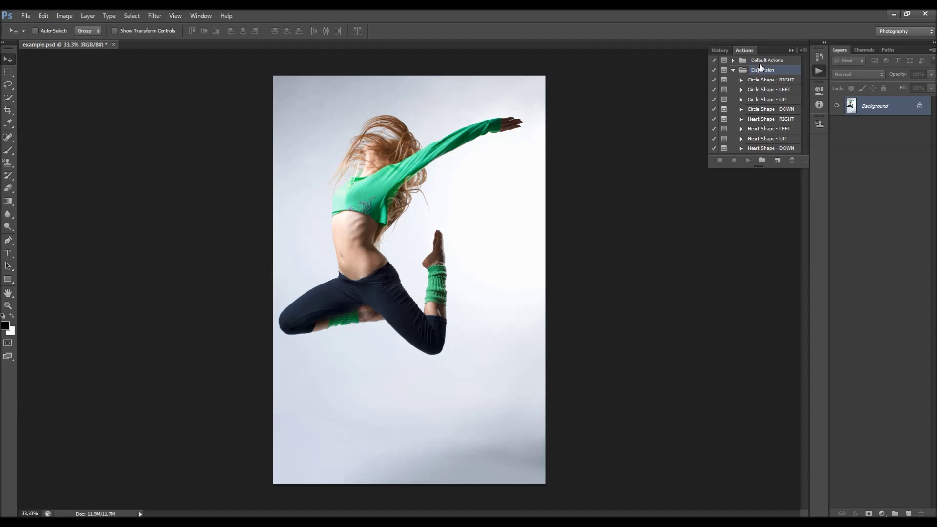
Review the Circle Shape and Heart Shape actions for each direction in the Dispersion set, ending with the set selected
click(764, 80)
click(764, 90)
click(766, 99)
click(766, 109)
click(767, 80)
click(776, 121)
click(766, 148)
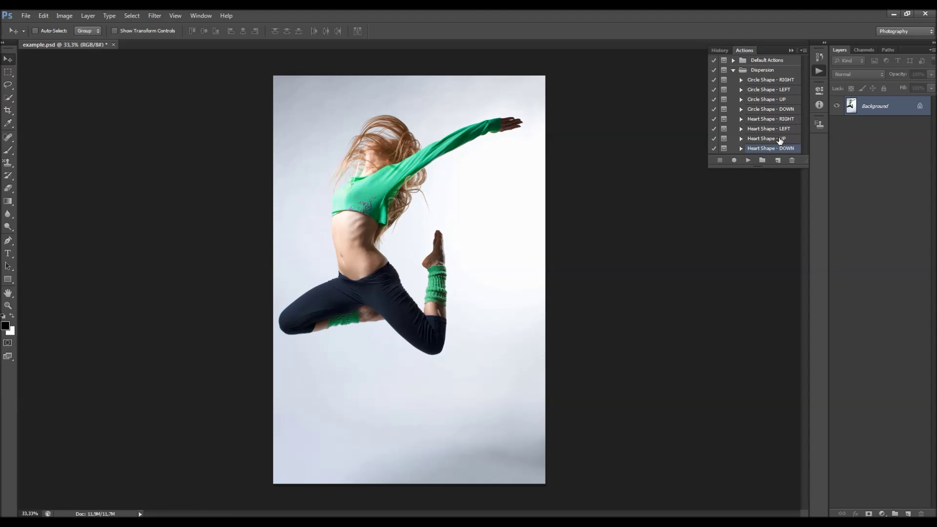
click(763, 71)
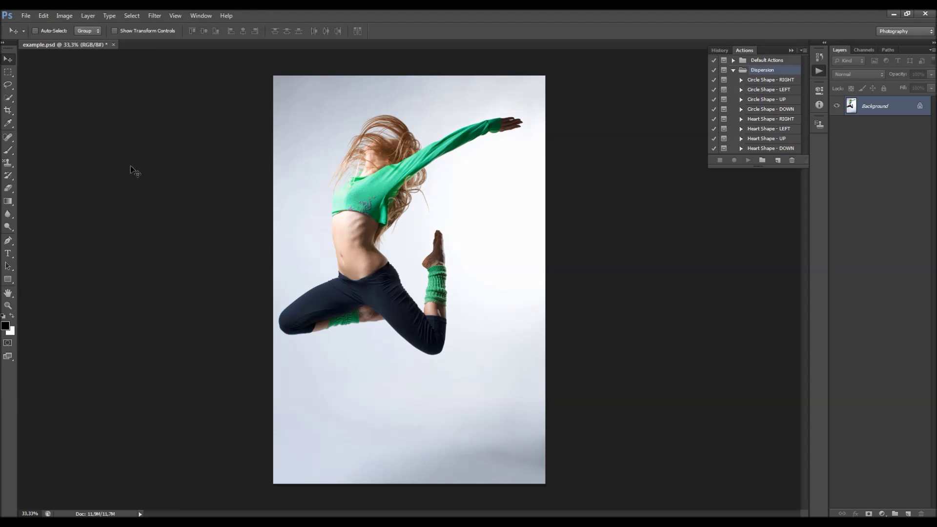
Load the Dispersion Pattern - Shapes file from the Dispersion folder into the Pattern Stamp tool's patterns, and return to the Move tool
click(7, 166)
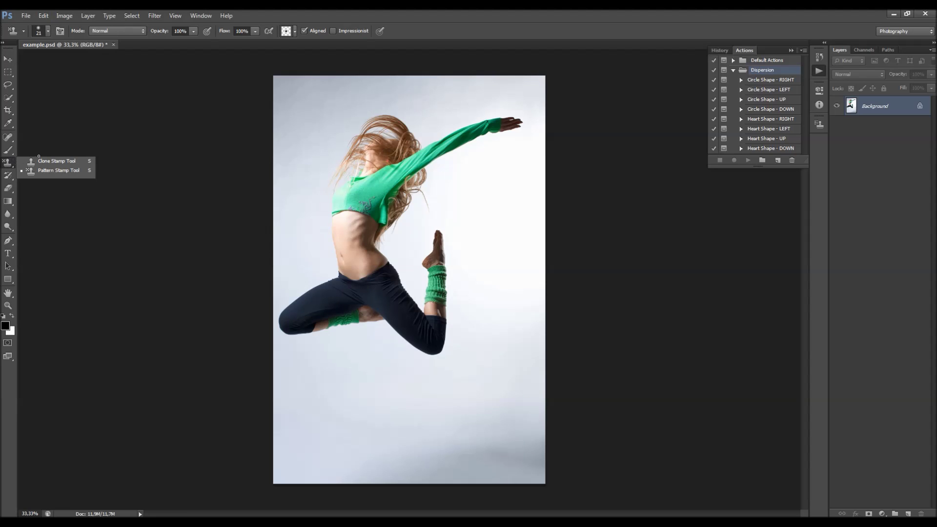
click(54, 171)
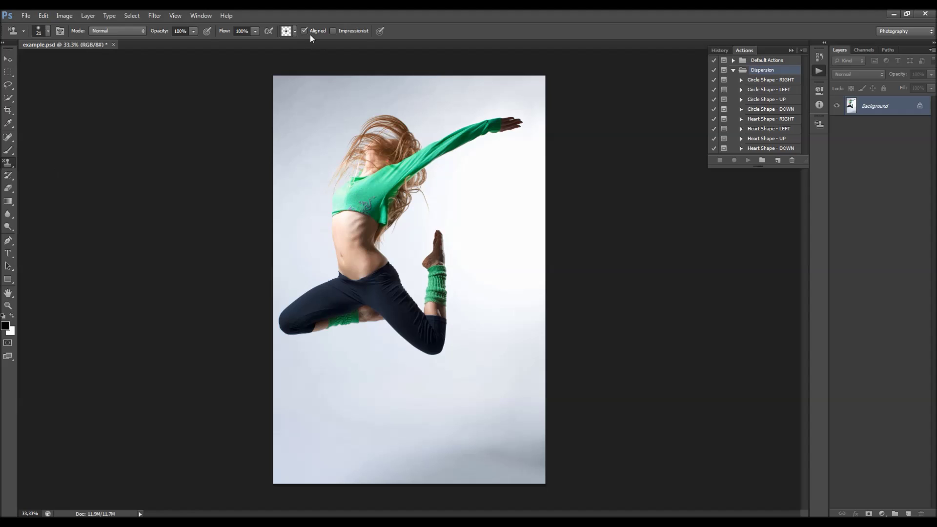
click(295, 31)
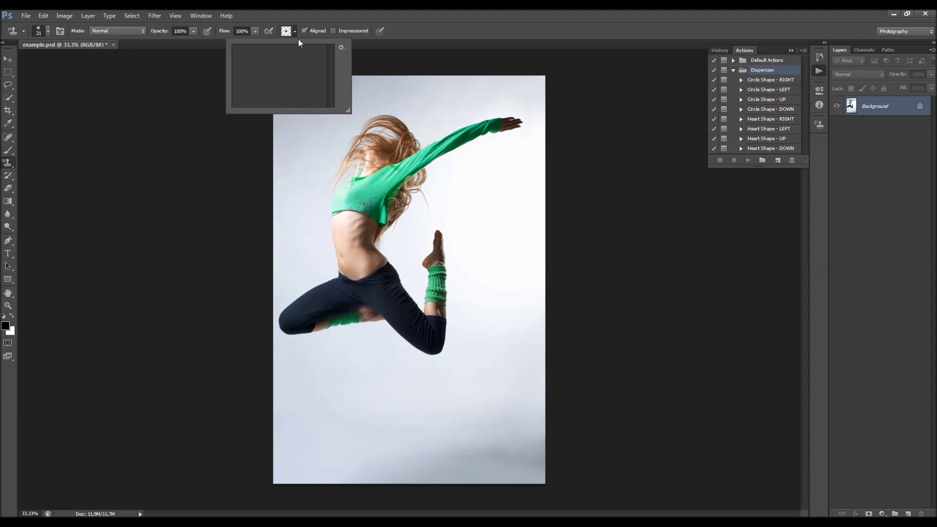
click(341, 48)
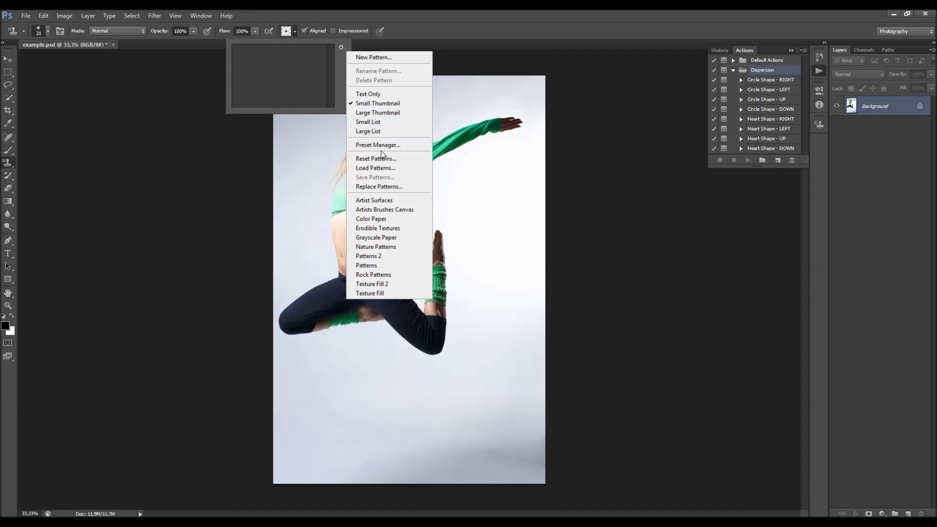
click(380, 170)
click(43, 90)
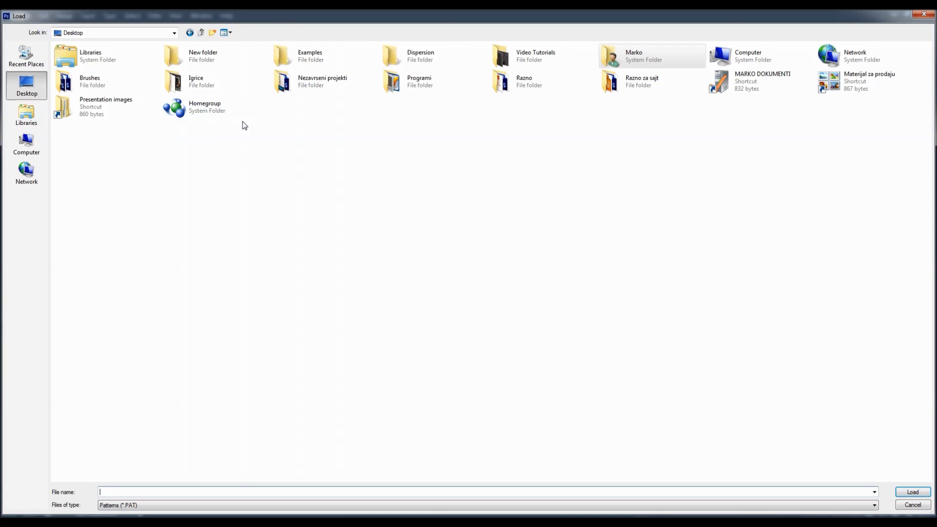
double_click(408, 55)
click(83, 59)
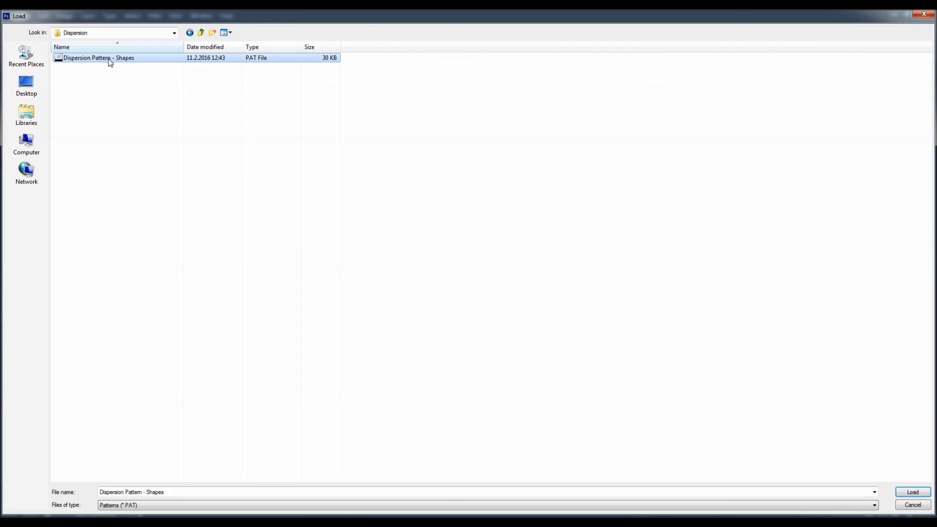
double_click(136, 59)
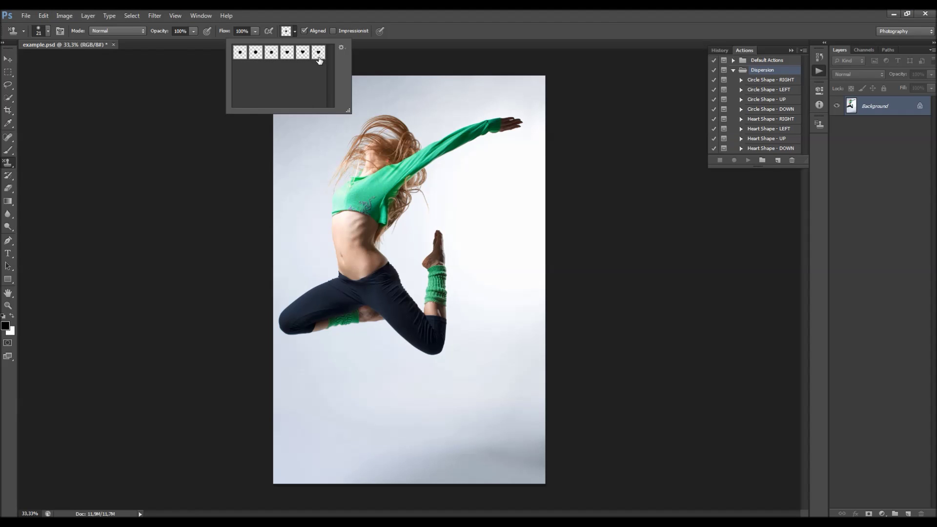
click(419, 42)
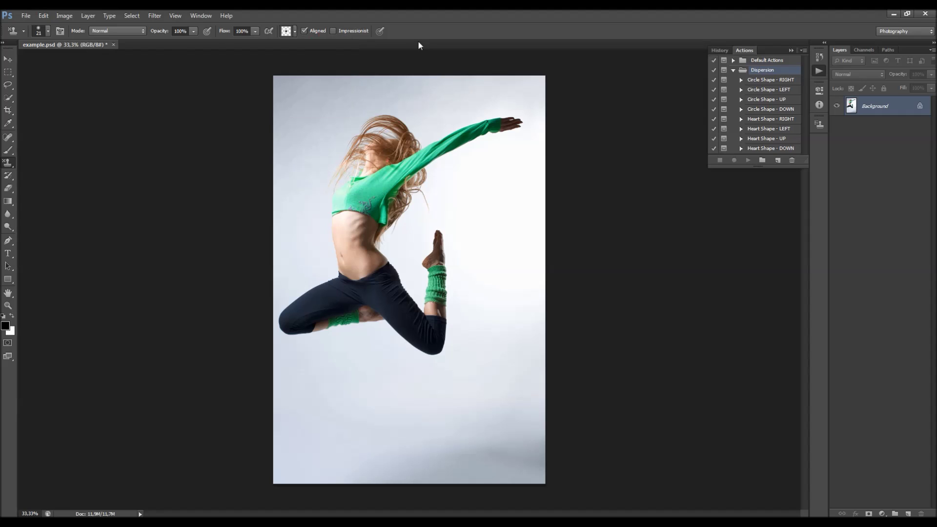
key(v)
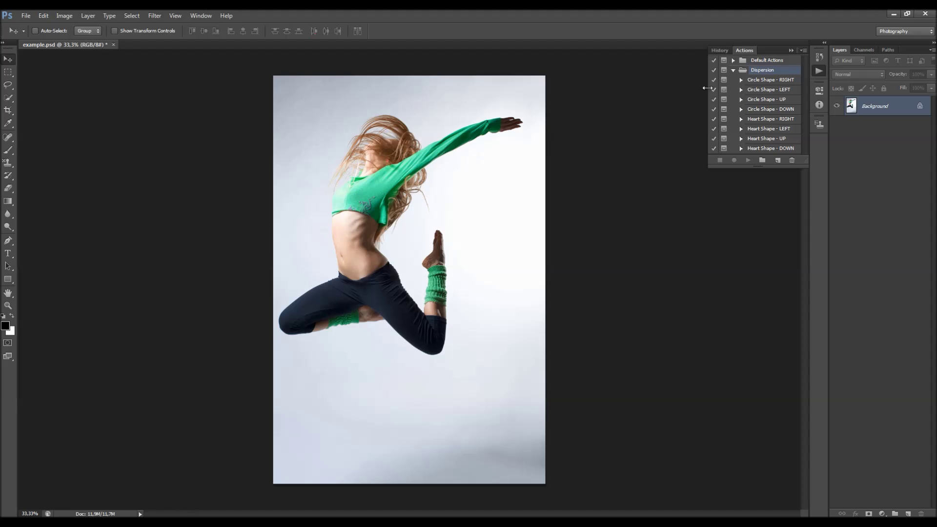
Create a new layer named brush above the Background layer
click(87, 16)
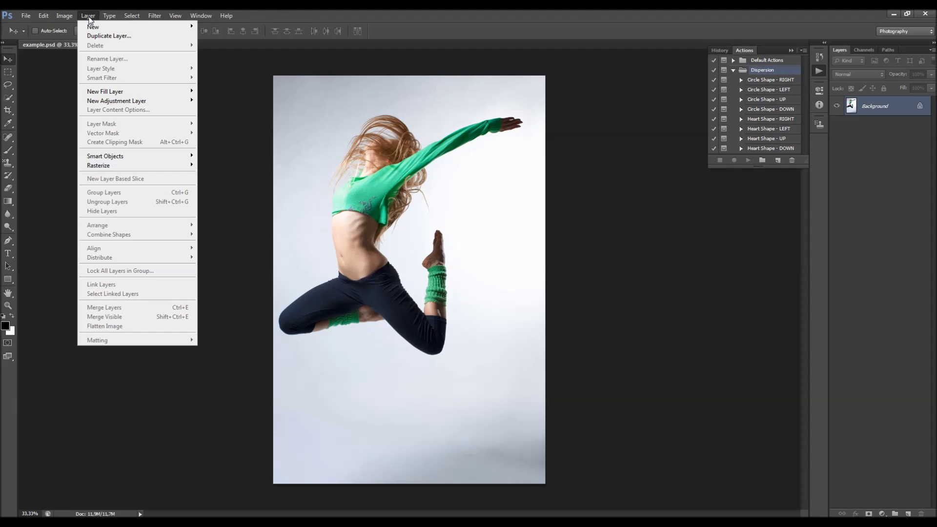
mouse_move(93, 21)
click(214, 25)
text(brush)
drag(423, 174, 356, 182)
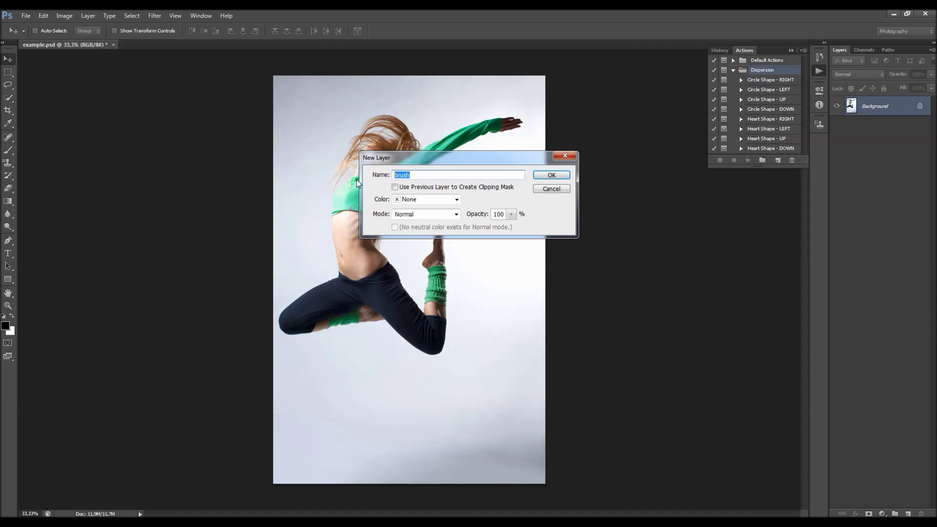
double_click(403, 171)
drag(410, 174, 392, 178)
click(549, 177)
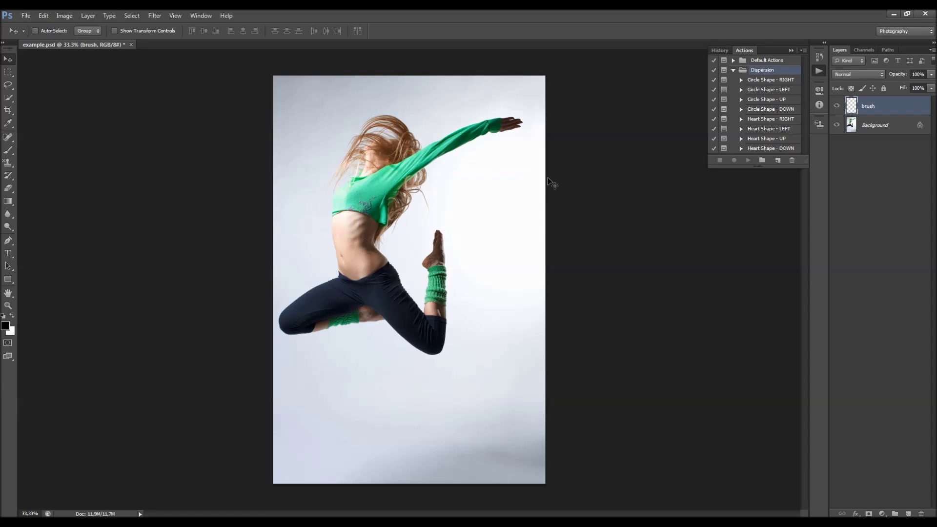
Set the Brush tool size to 100, and make and undo a test stroke across the dancer
key(b)
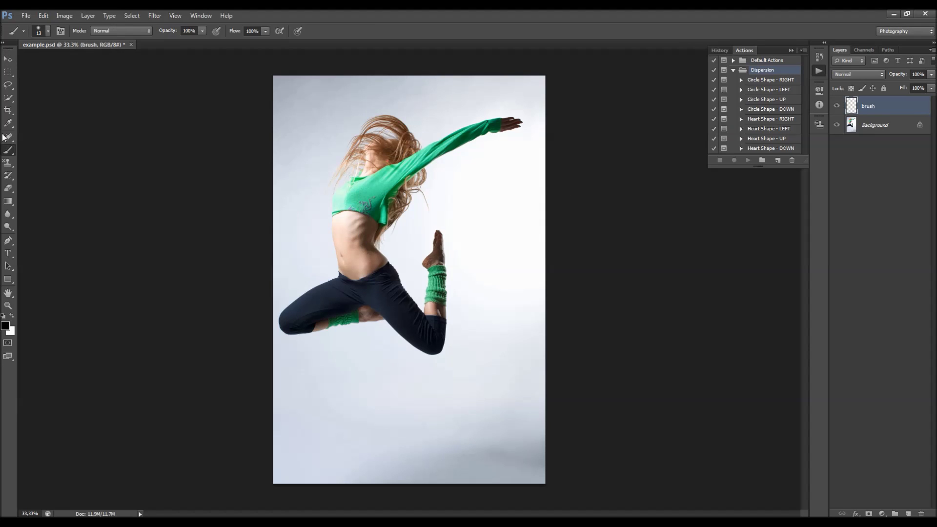
right_click(346, 175)
key(Escape)
key(bracketright)
key(bracketright)
key(bracketright)
key(bracketright)
key(bracketright)
mouse_move(391, 174)
mouse_down()
mouse_move(388, 184)
mouse_move(419, 170)
mouse_up()
key(ctrl+z)
Extend the canvas to the right of the photo by a relative width of 2000 pixels, anchored at the middle of the left edge
click(70, 18)
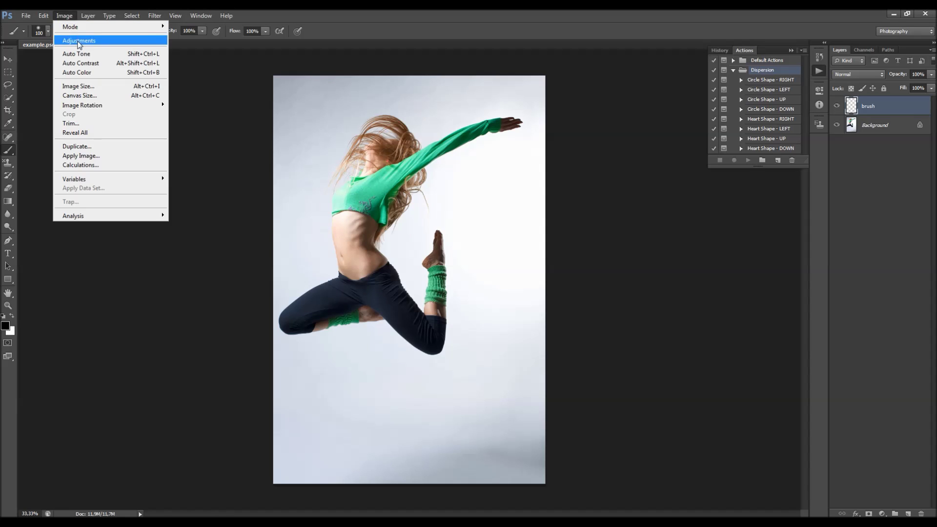
click(80, 95)
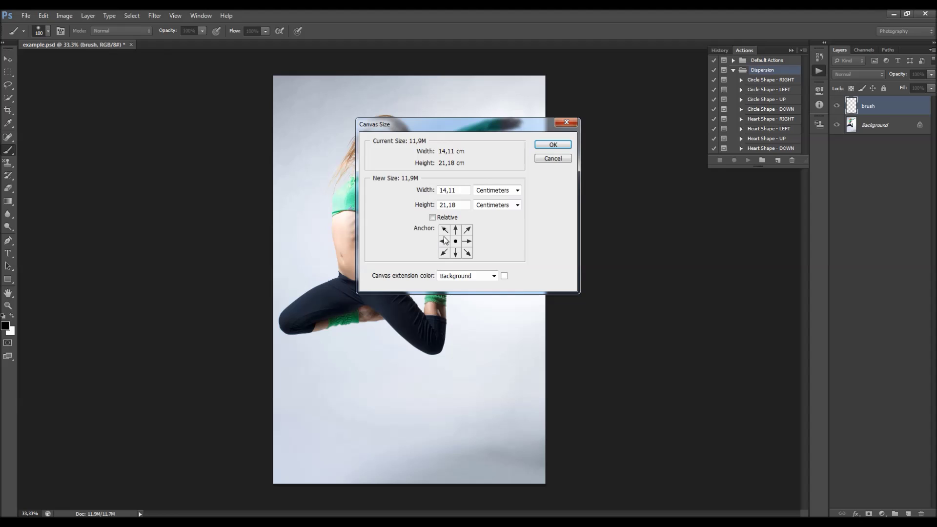
drag(488, 124, 654, 182)
click(659, 248)
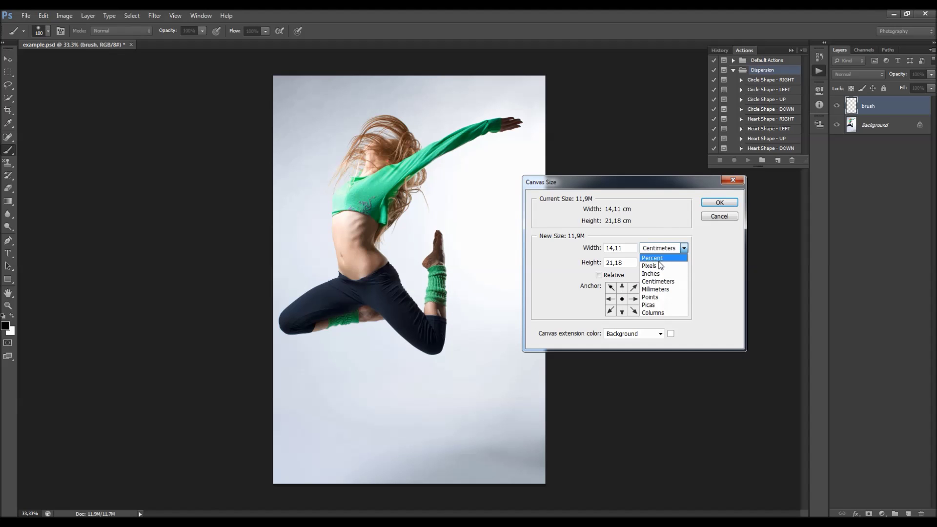
click(656, 266)
click(612, 275)
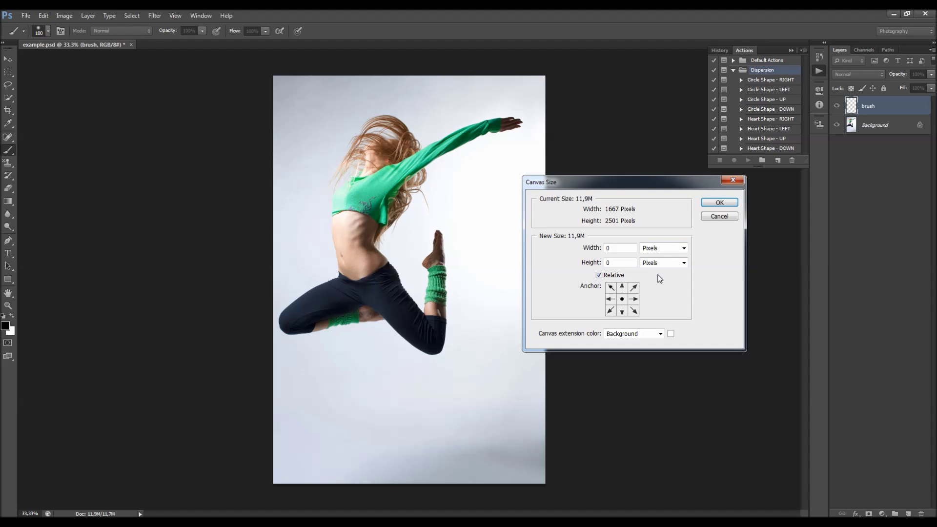
click(611, 298)
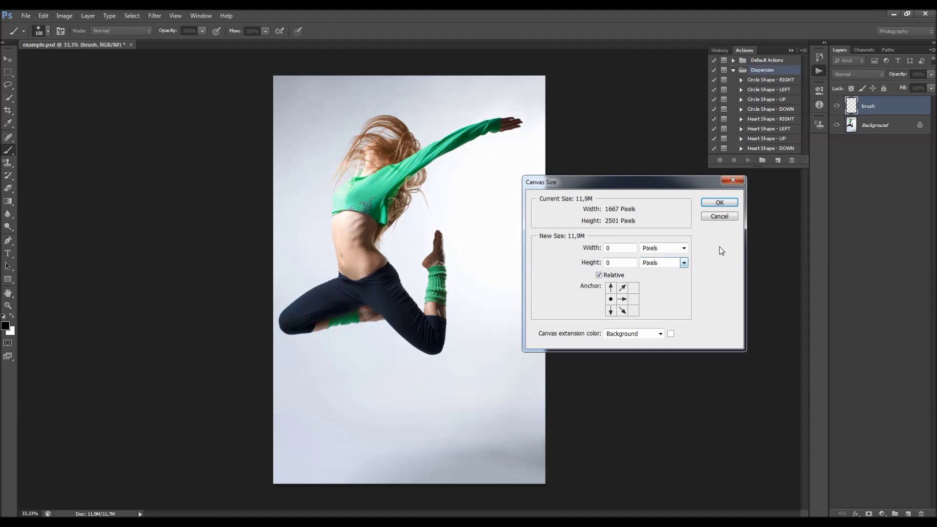
double_click(616, 248)
text(2000)
key(Return)
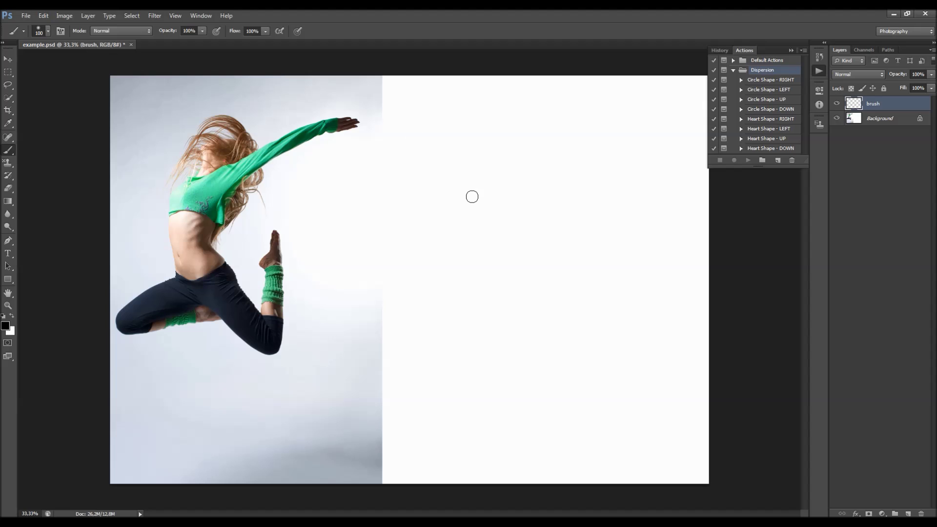
Fill the empty canvas area plus a thin strip of the photo on the Background layer with Content-Aware, and deselect
key(m)
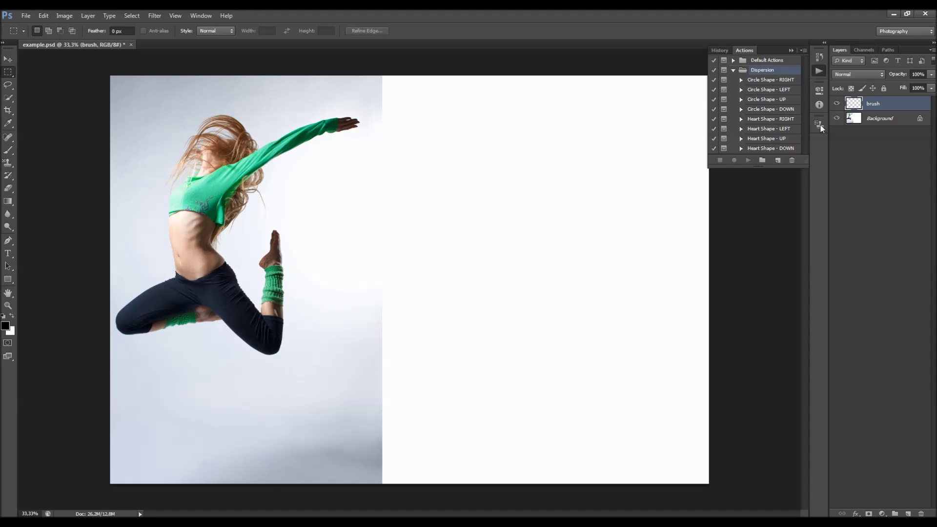
click(870, 121)
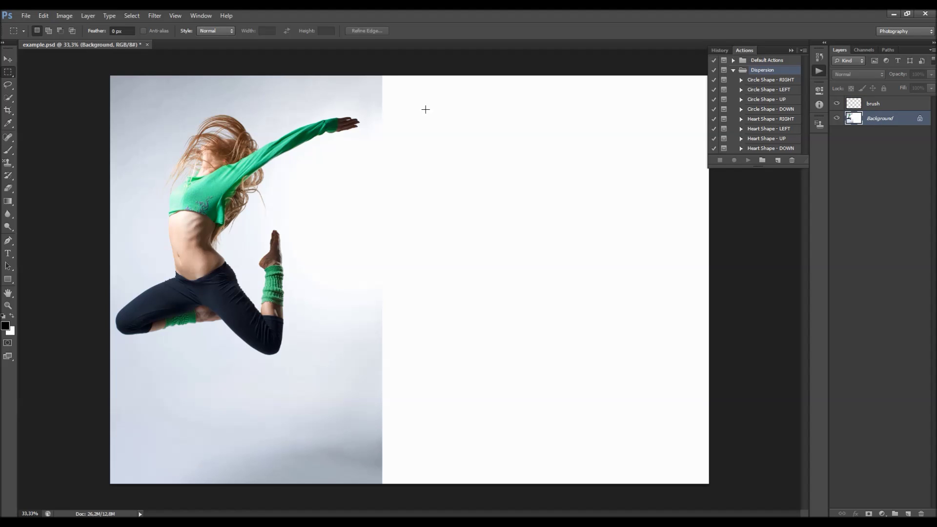
mouse_move(381, 71)
mouse_down()
mouse_move(661, 339)
mouse_move(747, 491)
mouse_move(718, 489)
mouse_move(646, 199)
mouse_move(534, 65)
mouse_move(367, 64)
mouse_up()
click(44, 15)
click(79, 156)
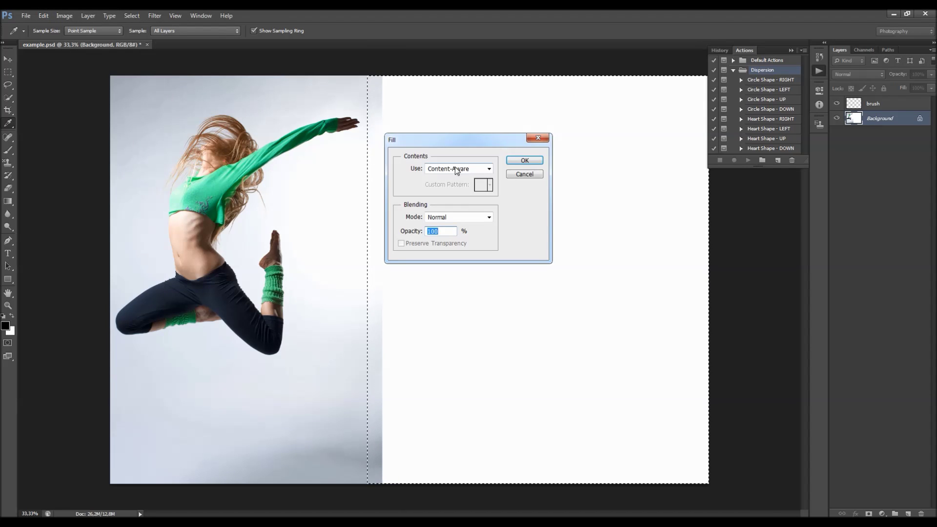
click(522, 161)
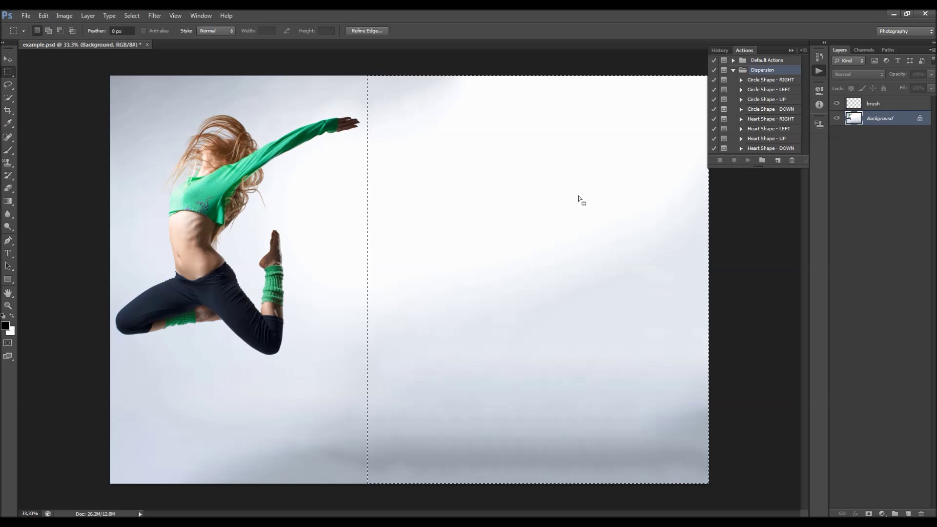
key(ctrl+d)
key(ctrl+minus)
key(ctrl+plus)
key(alt)
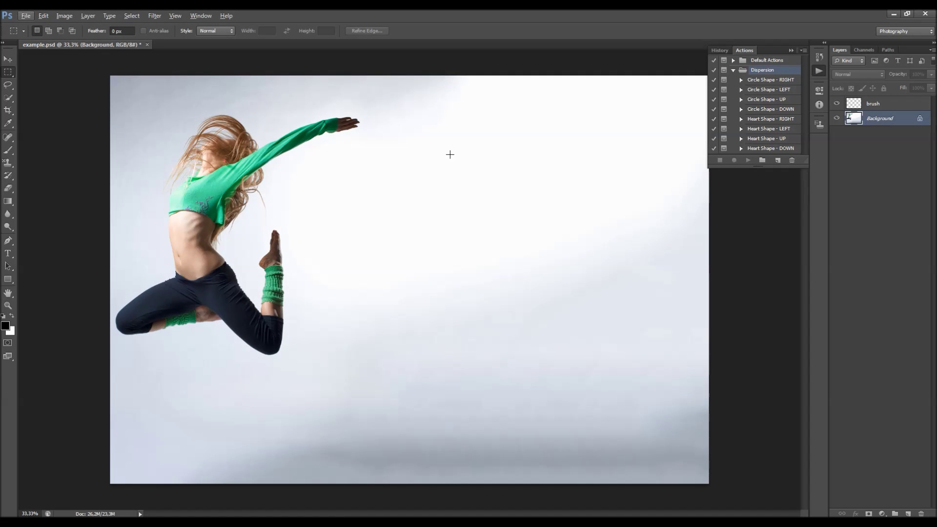
key(ctrl+minus)
key(ctrl+plus)
Paint a black stroke on the brush layer from the dancer's armpit along the green sleeve
click(854, 106)
key(b)
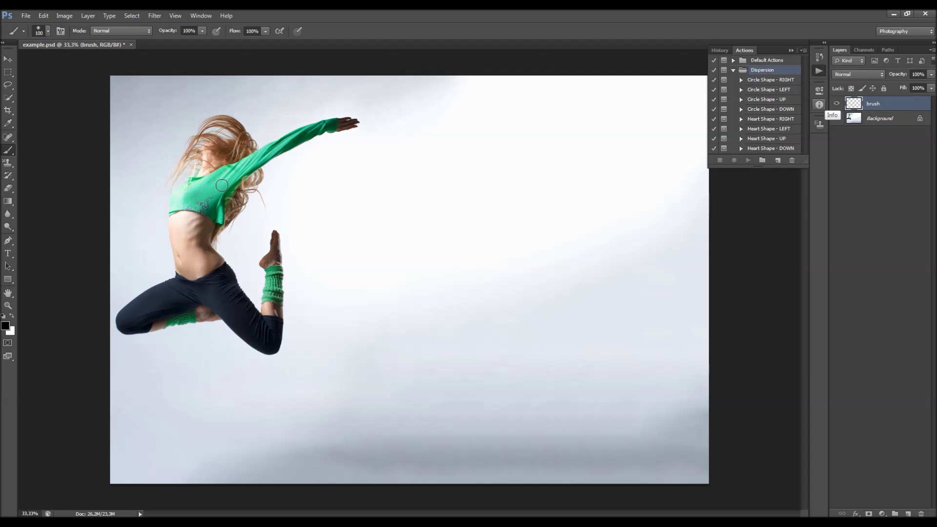
drag(225, 186, 283, 149)
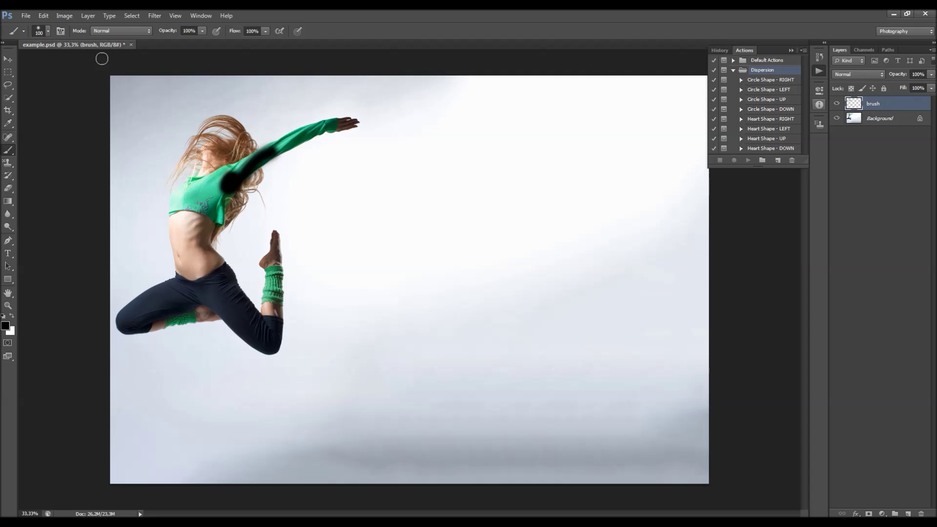
Open brush.psd, the version with the red areas already painted, and close example.psd
click(26, 16)
click(34, 37)
double_click(312, 58)
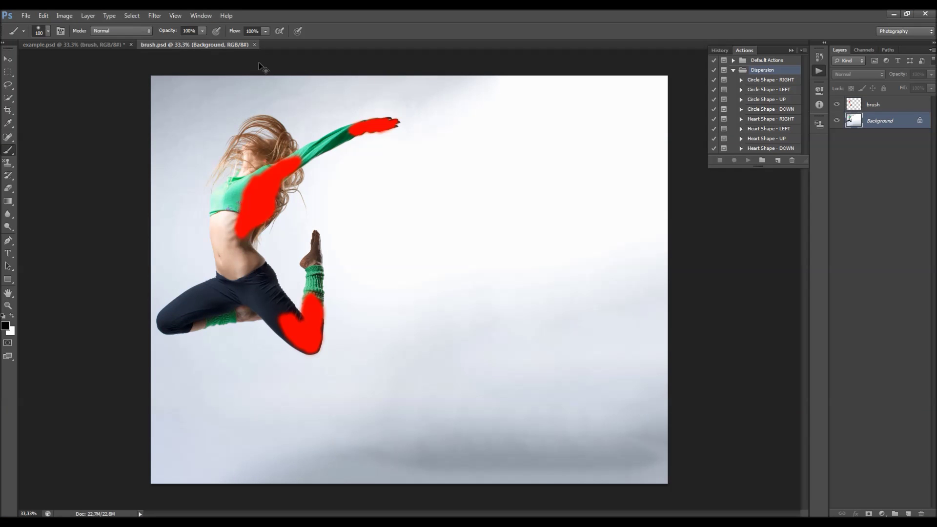
key(v)
click(89, 44)
key(ctrl+w)
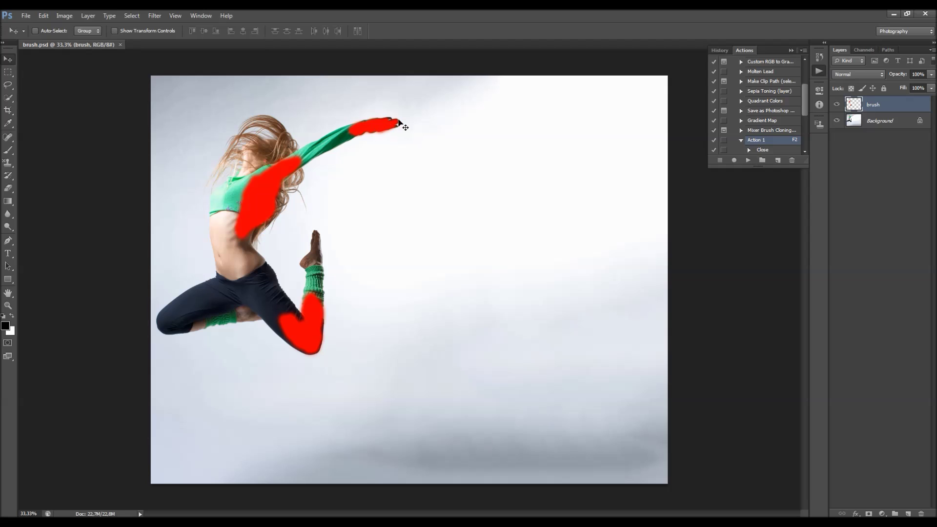
Collapse the Default Actions set and play the Heart Shape - RIGHT action from the Dispersion set
scroll(727, 87, up, 3)
click(733, 60)
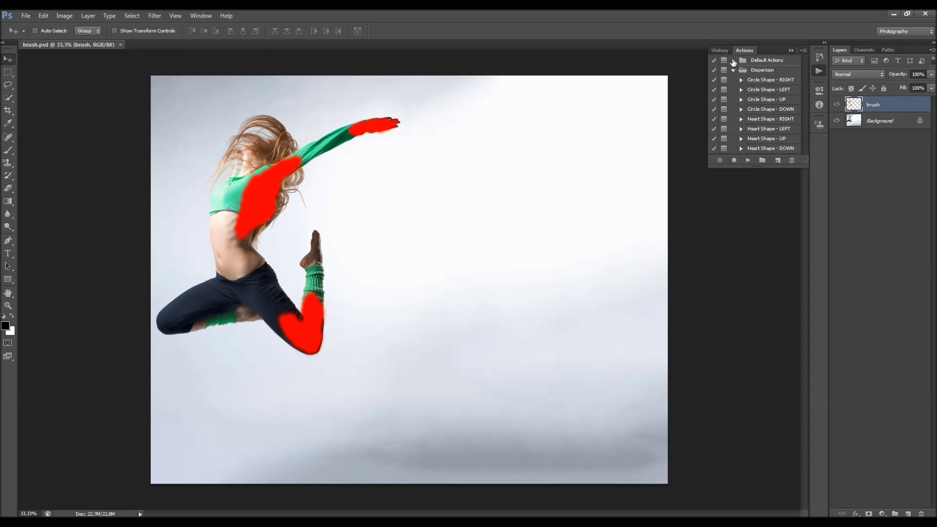
click(765, 79)
click(781, 123)
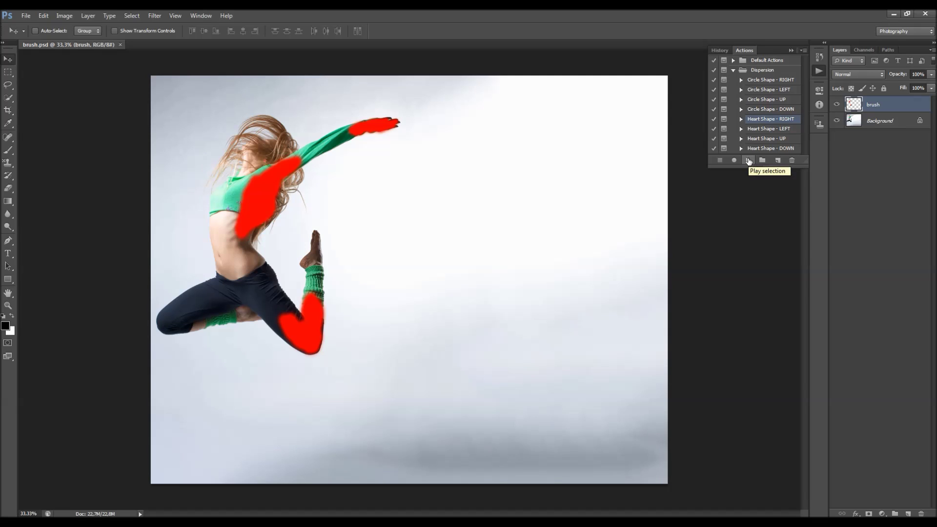
click(749, 161)
click(750, 161)
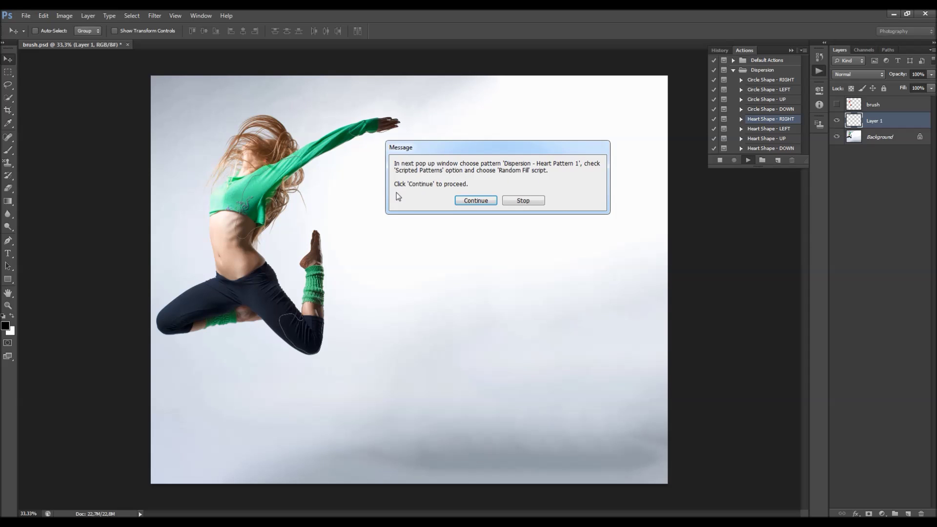
Continue the action to the Fill Path dialog and select the first heart pattern, Dispersion - Heart Pattern 1, as the custom pattern
click(470, 200)
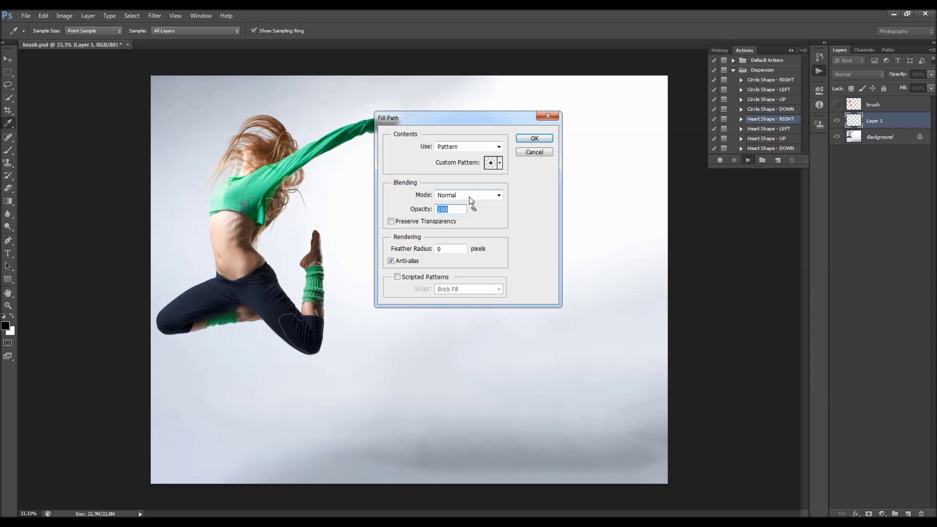
drag(467, 121, 562, 134)
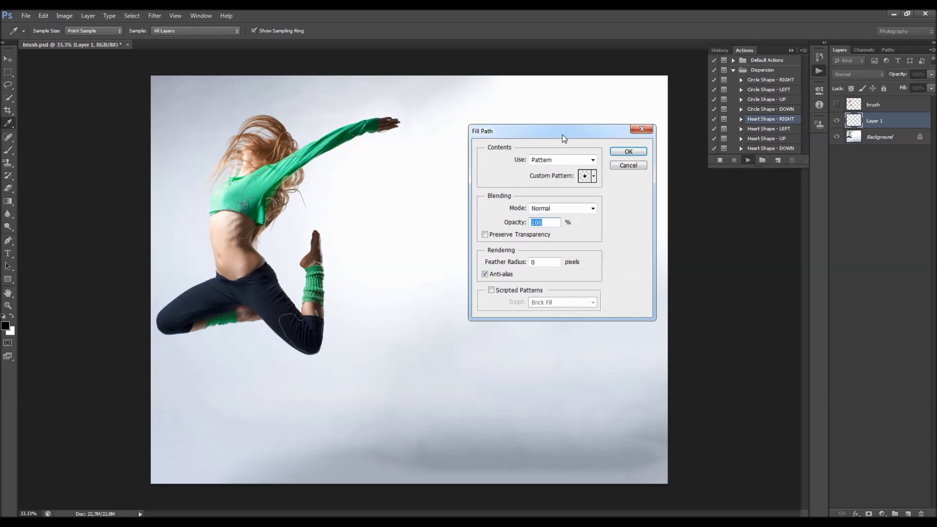
click(587, 177)
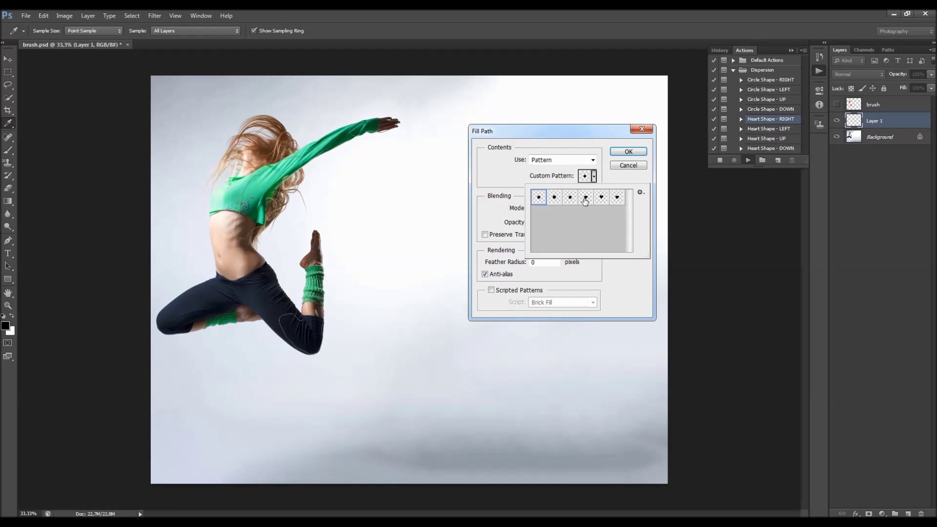
click(586, 201)
click(568, 198)
click(538, 201)
click(584, 200)
Check the name of the selected heart pattern without changing it, and close the pattern list
right_click(584, 197)
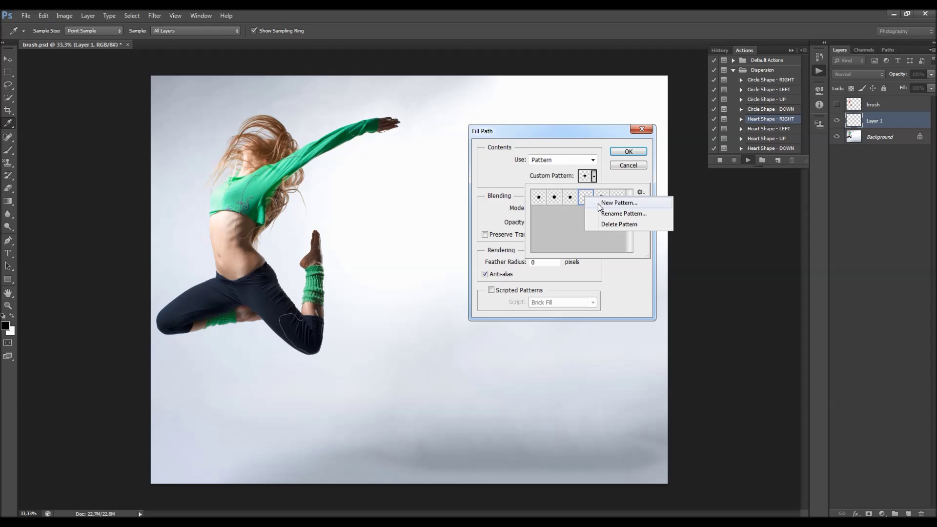
click(620, 213)
drag(486, 192, 415, 193)
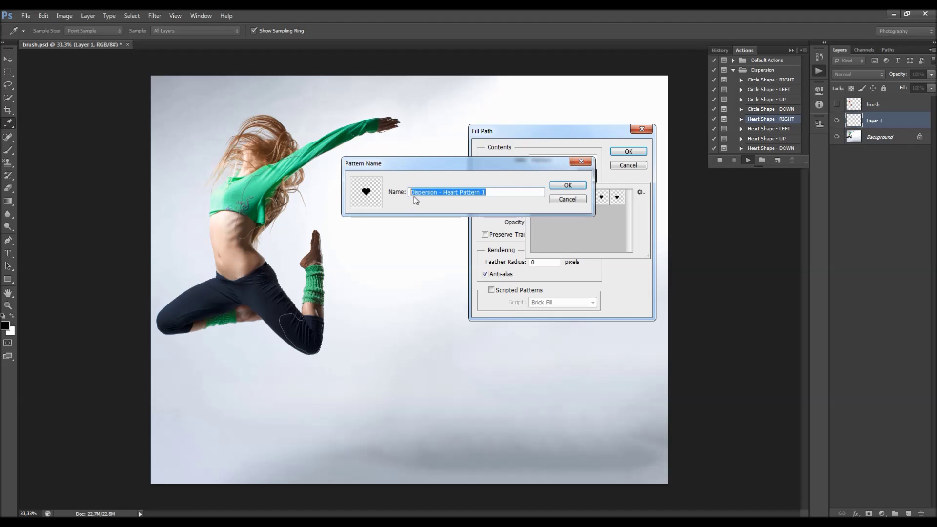
click(566, 186)
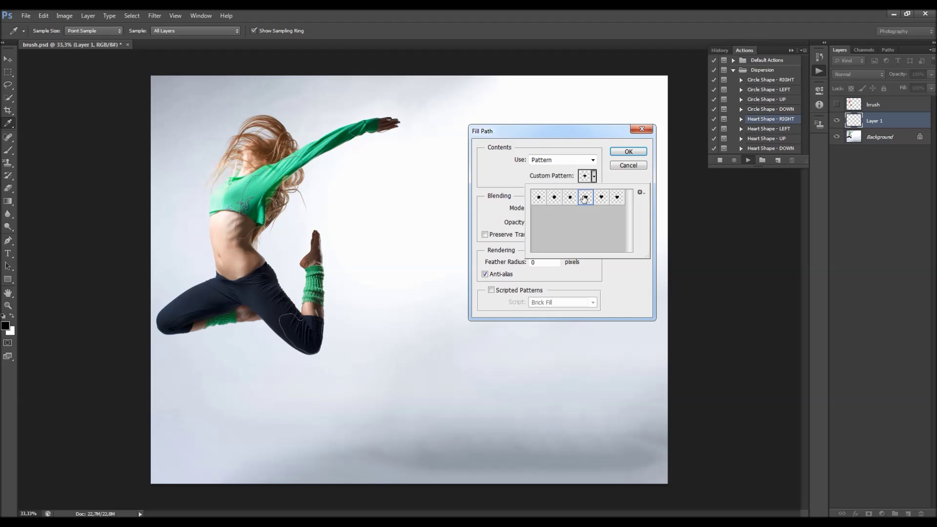
click(629, 270)
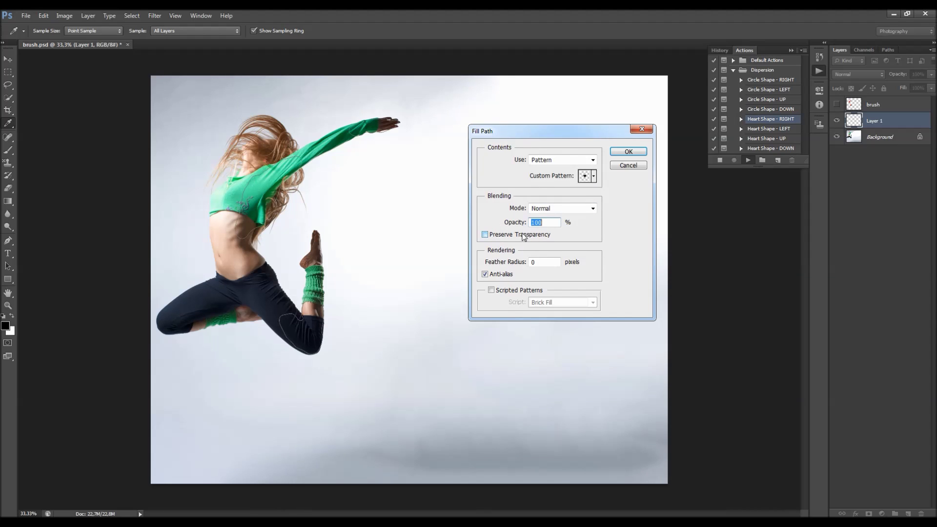
Enable Scripted Patterns with the Random Fill script and confirm the fill so the action runs through
click(509, 292)
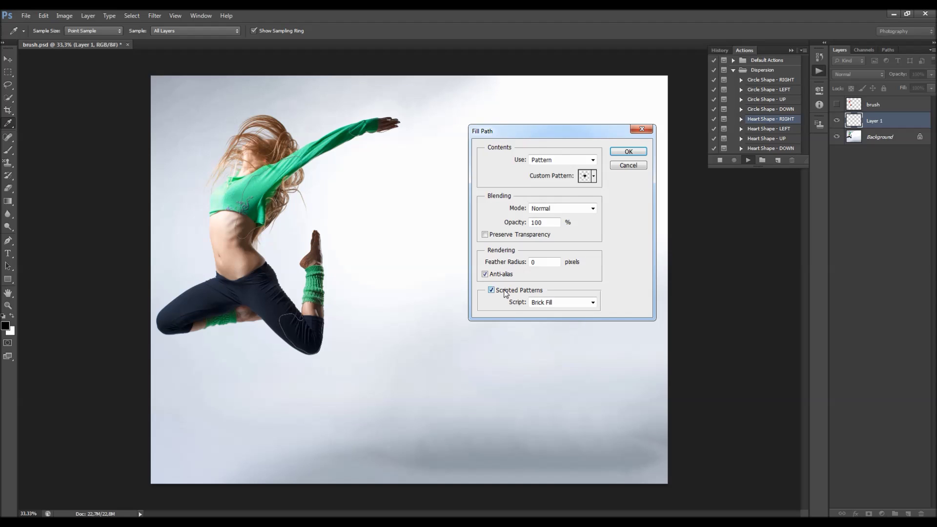
click(560, 303)
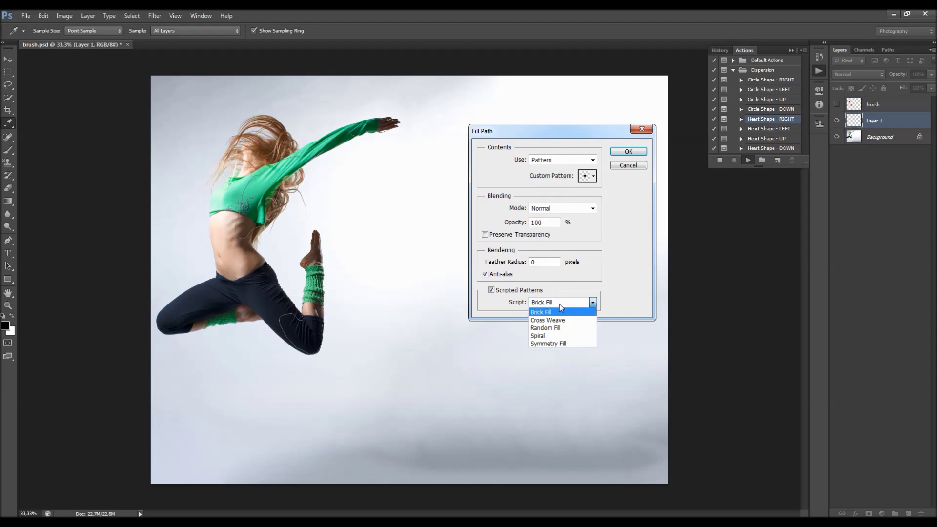
click(545, 328)
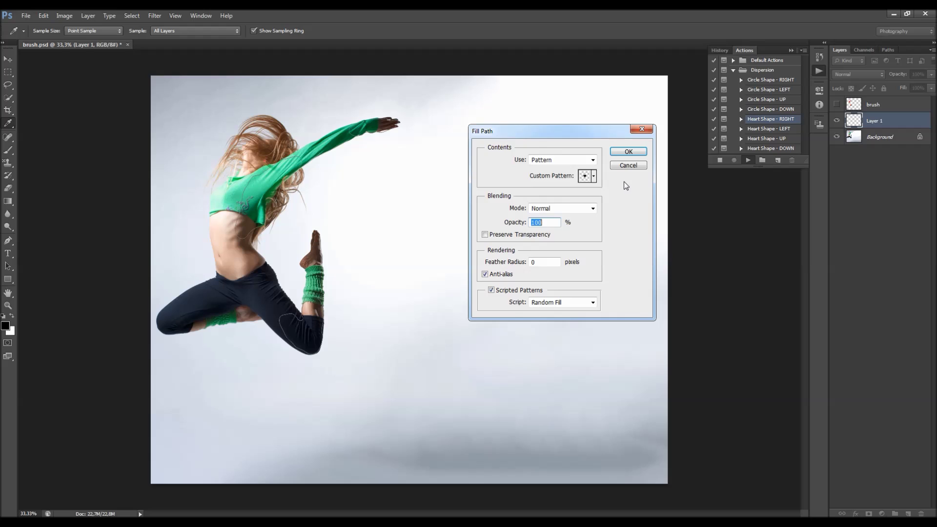
click(628, 152)
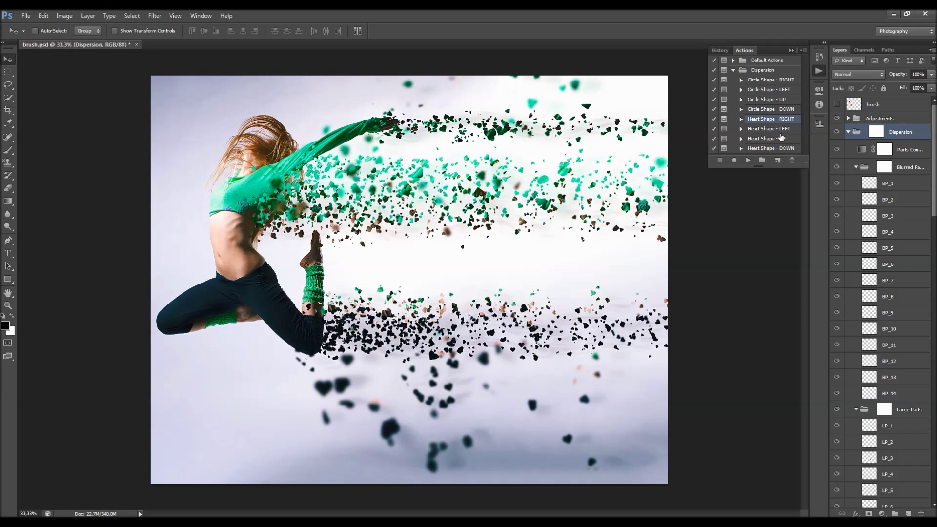
Hide the actions list, widen the layers area and collapse the Dispersion group
click(791, 50)
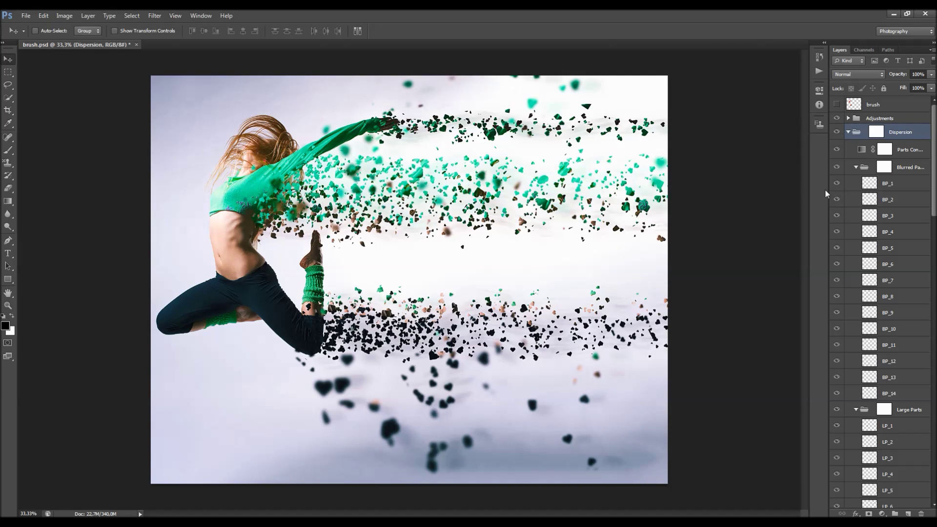
drag(828, 157, 802, 156)
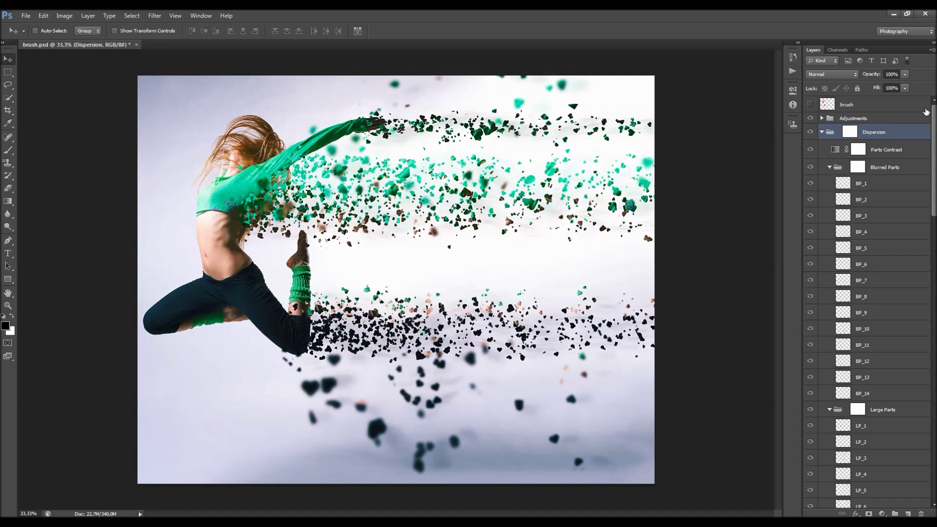
mouse_move(934, 114)
mouse_down()
mouse_move(933, 146)
mouse_move(930, 106)
mouse_up()
click(822, 133)
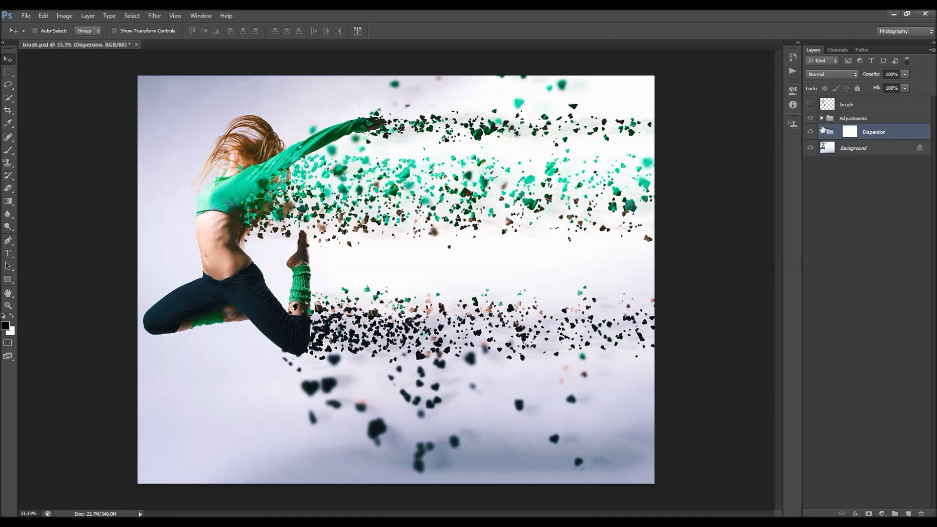
Show the brush layer, delete the Adjustments and Dispersion groups, and select the brush layer
click(865, 109)
click(810, 104)
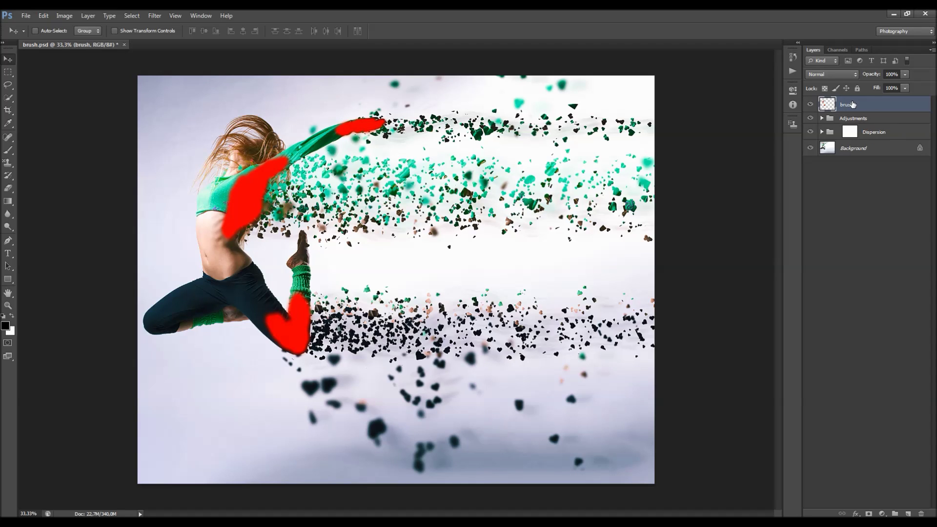
click(860, 118)
key(Delete)
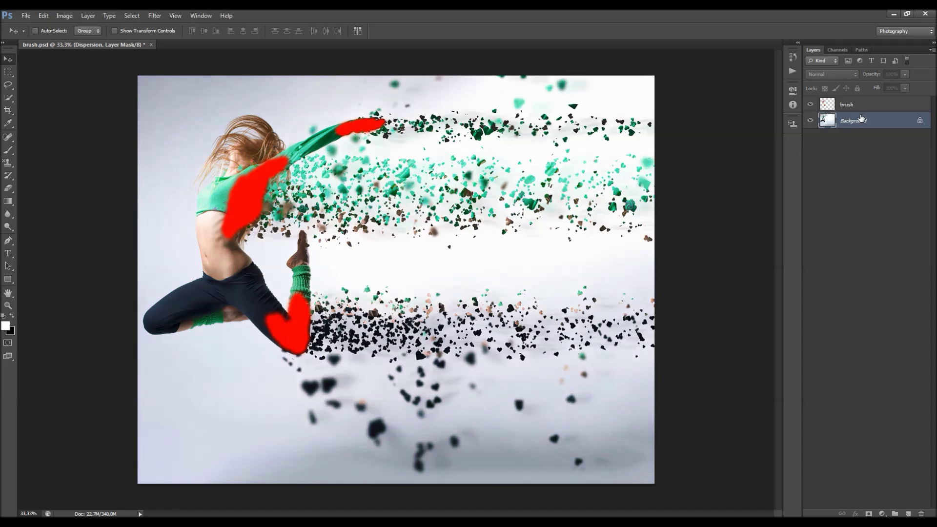
key(Delete)
click(860, 108)
Revisit the Heart Shape - RIGHT action, restore the deleted Adjustments and Dispersion groups, and hide the brush layer
click(793, 70)
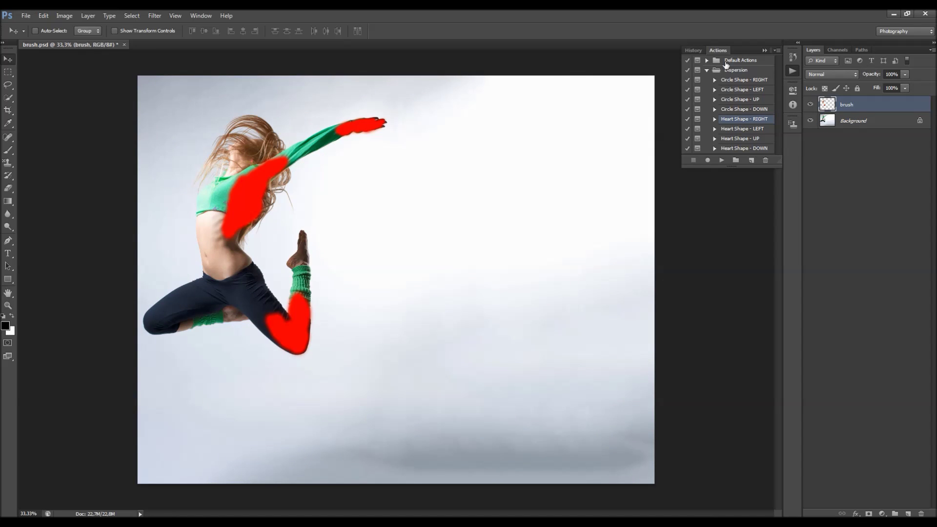
double_click(765, 119)
key(Return)
click(764, 51)
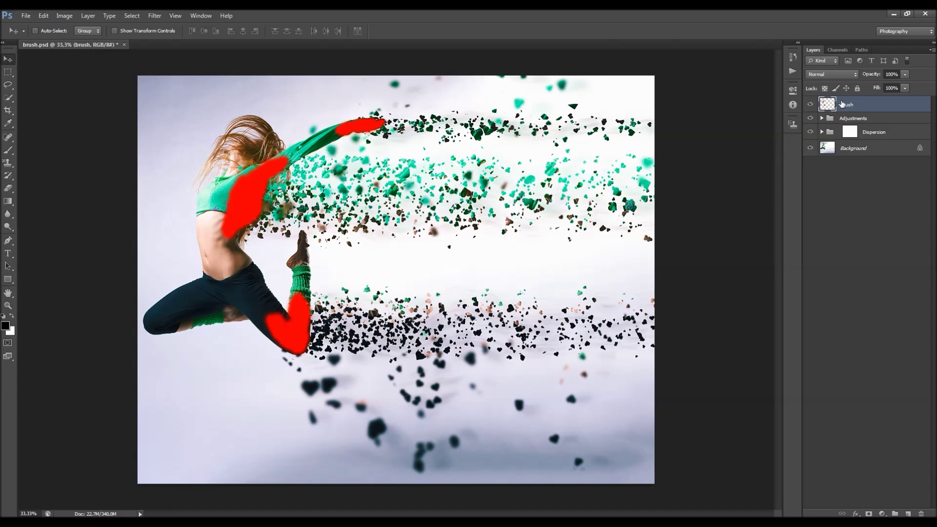
click(810, 105)
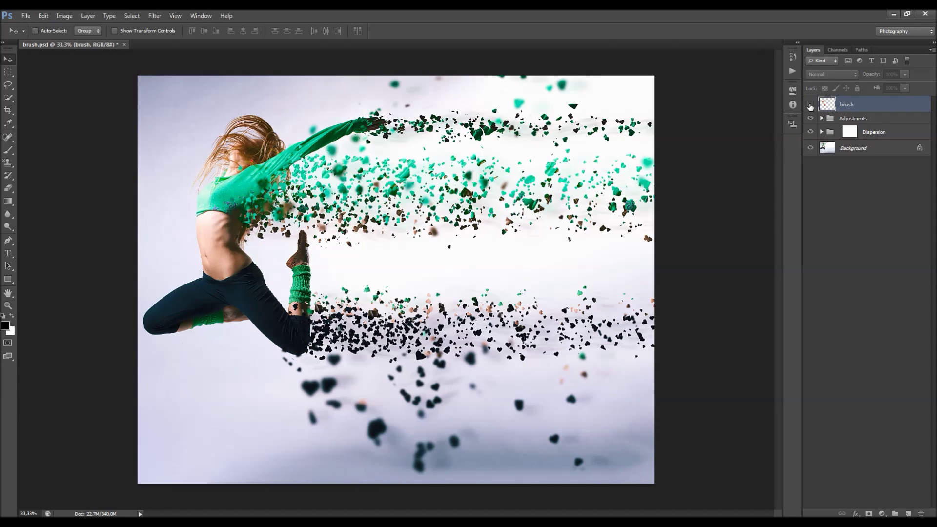
Toggle the Dispersion group's visibility off and on to compare the image with and without the particles
click(873, 133)
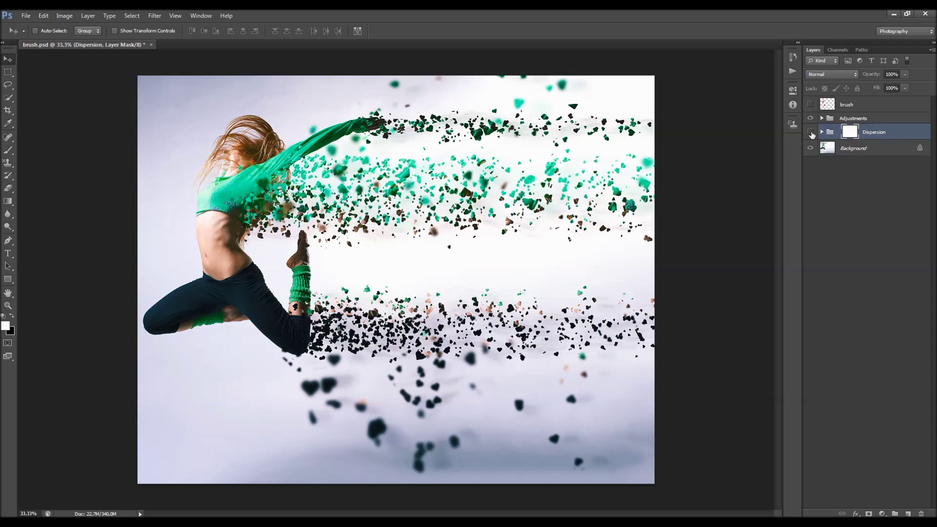
click(811, 132)
click(811, 132)
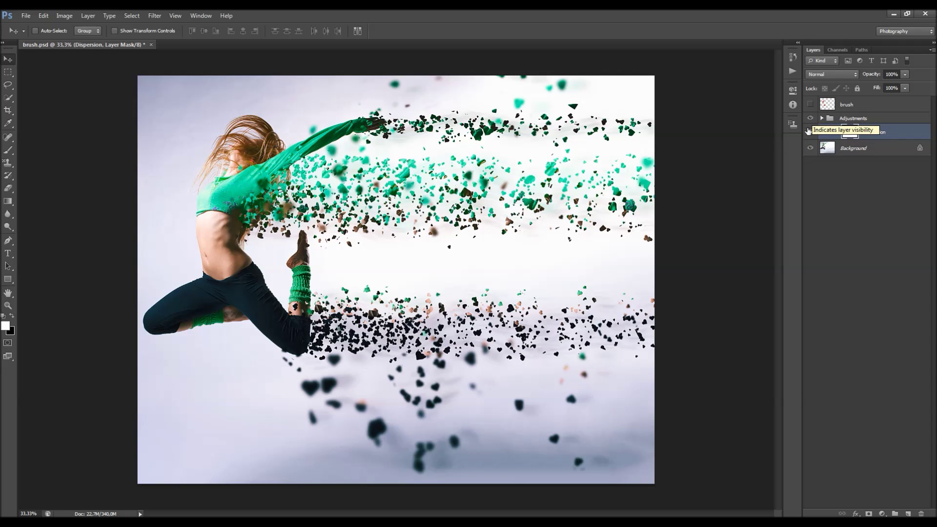
Expand the Dispersion group and set the Soft Motion layer's opacity to 17%
click(822, 131)
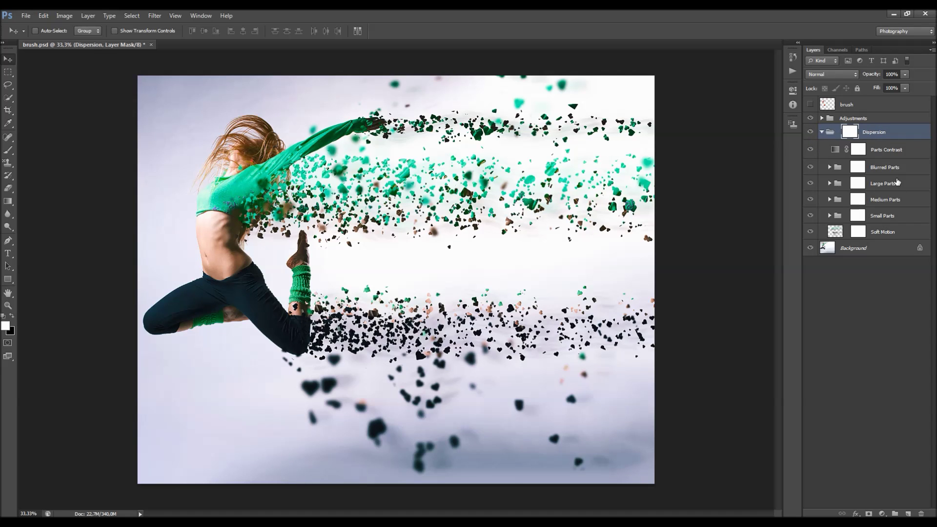
click(887, 232)
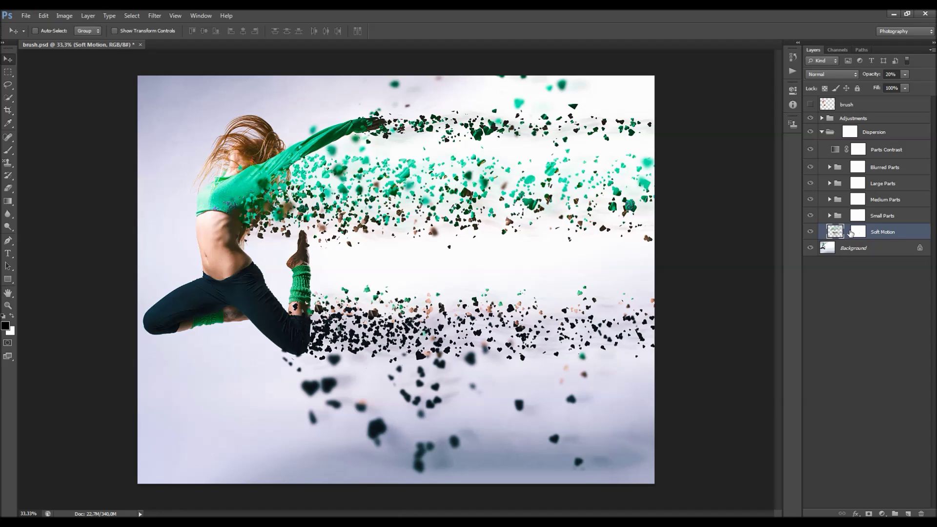
click(810, 232)
click(811, 232)
drag(864, 76, 885, 83)
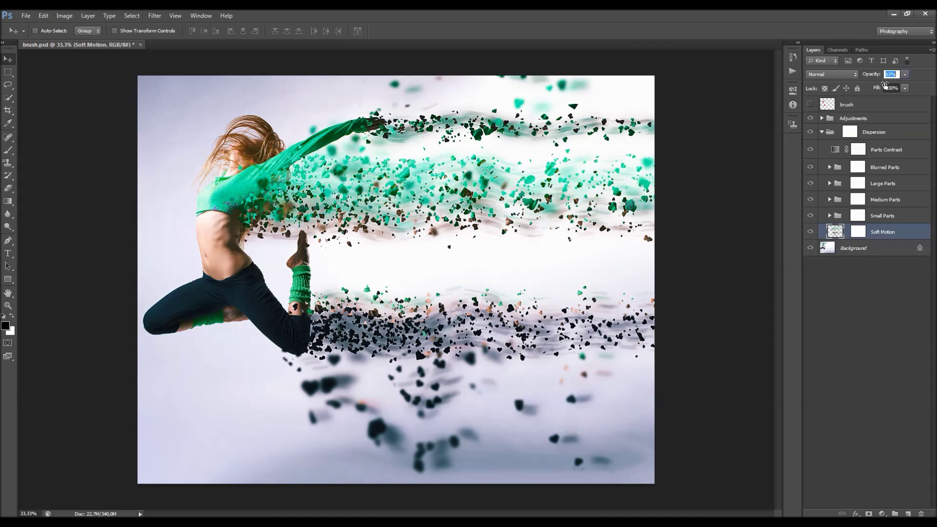
mouse_move(835, 86)
mouse_down()
mouse_move(862, 90)
mouse_move(836, 88)
mouse_up()
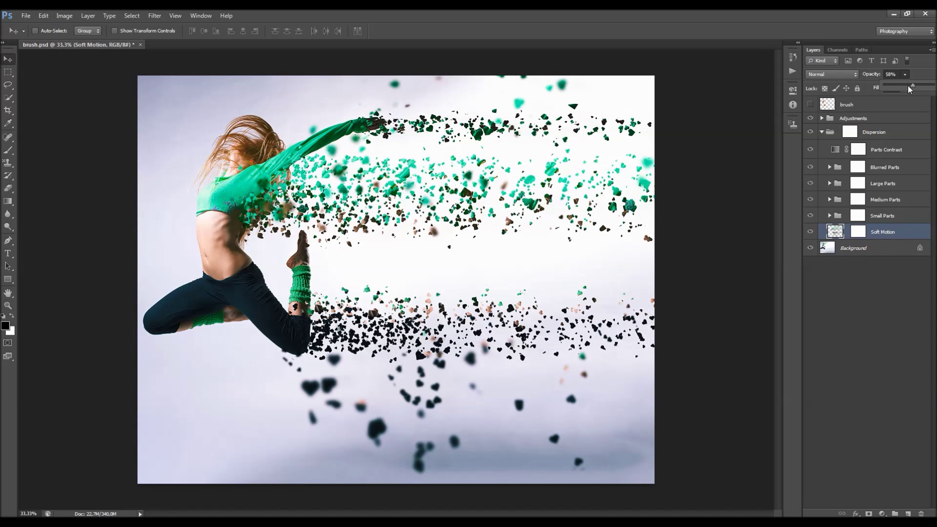
drag(877, 78, 885, 79)
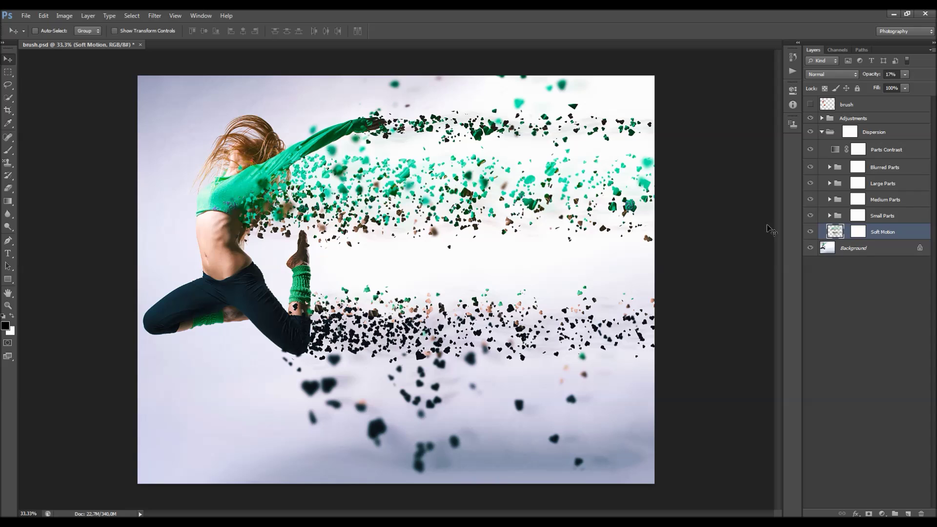
Expand the Small Parts group and go through its individual SP particle layers
click(878, 216)
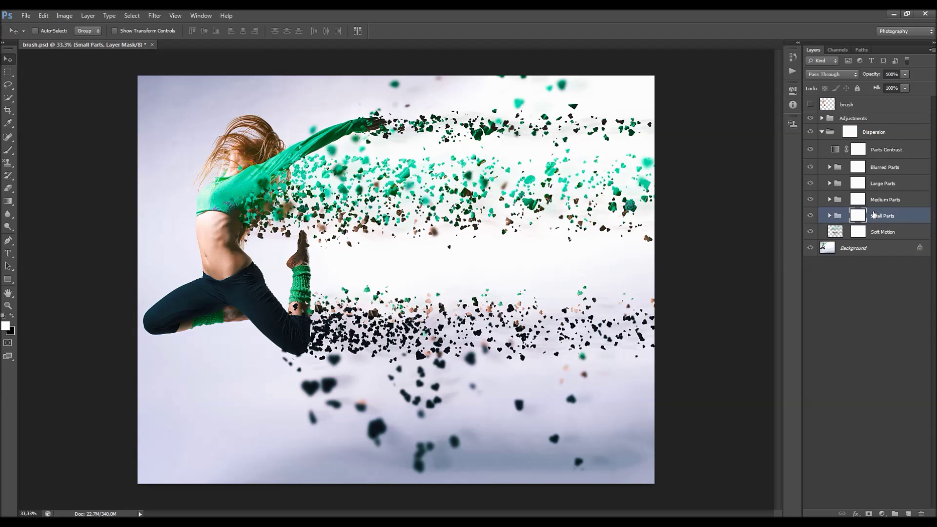
click(830, 215)
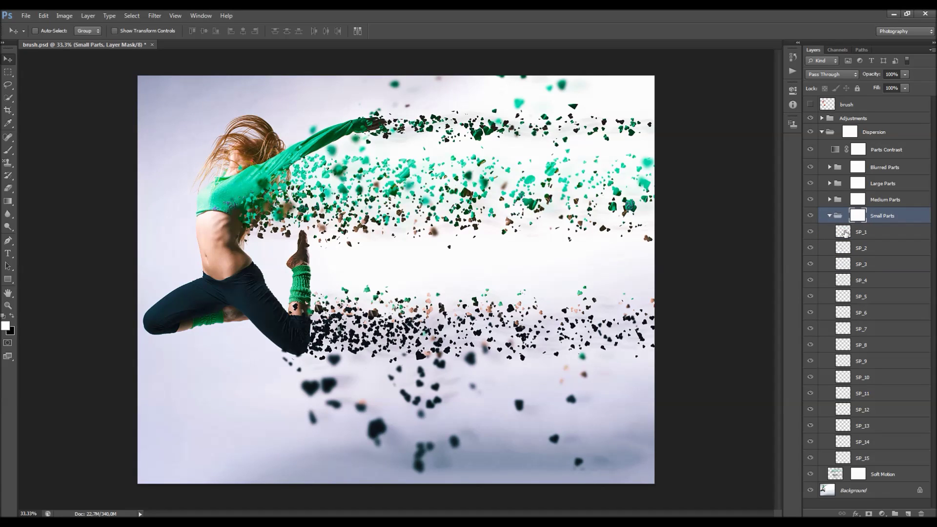
click(875, 232)
click(876, 248)
click(876, 280)
click(877, 312)
click(877, 328)
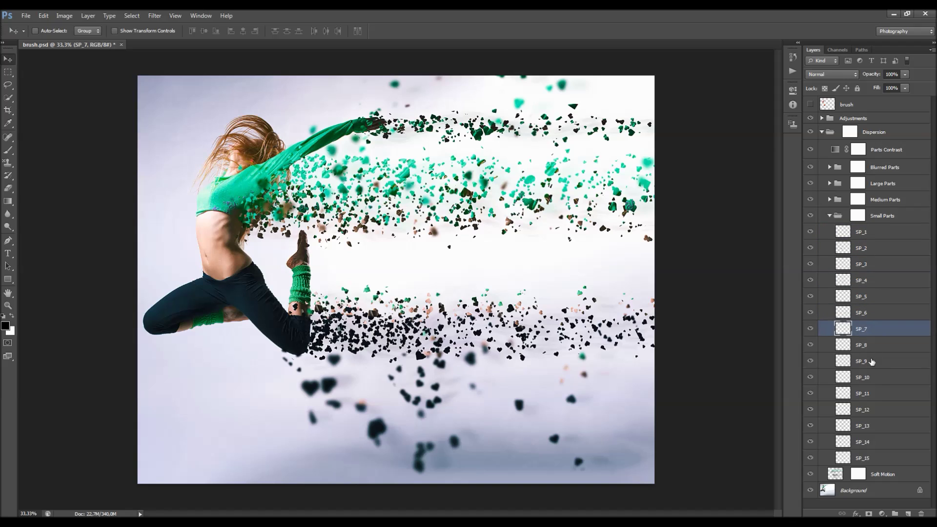
click(879, 361)
click(880, 378)
Examine the contents of the Medium Parts, Large Parts and Blurred Parts groups and collapse them again
click(884, 200)
click(830, 199)
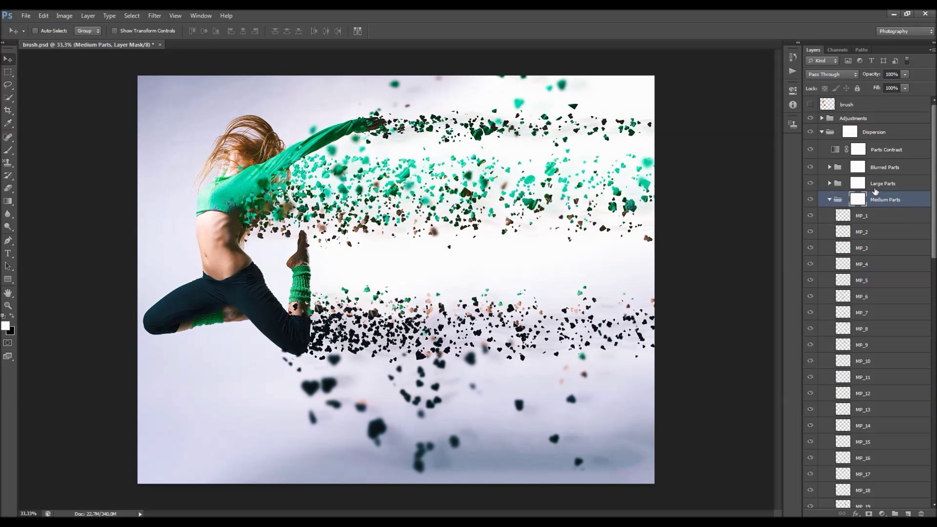
click(876, 185)
click(829, 184)
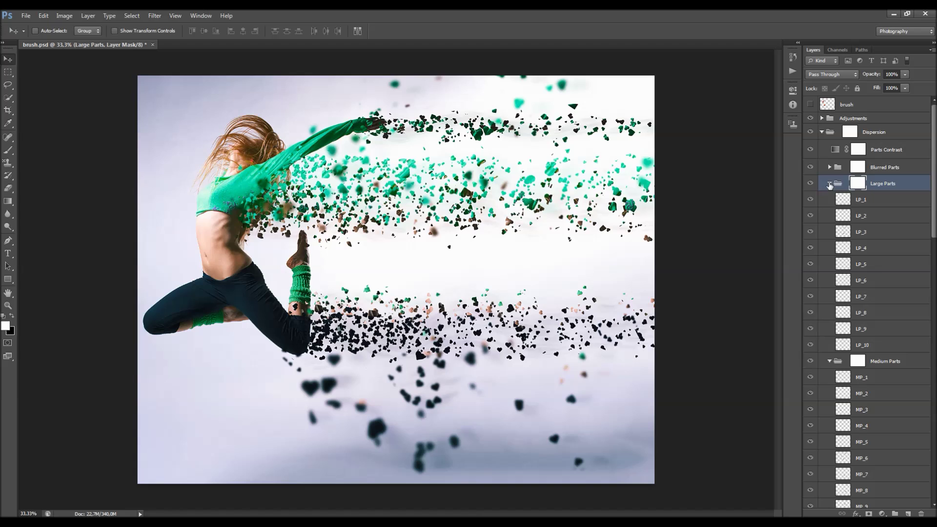
click(830, 183)
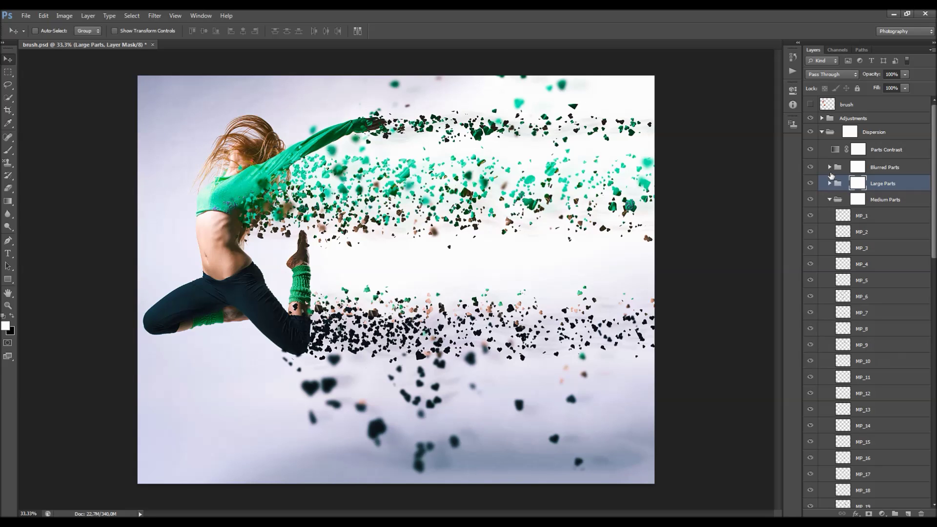
click(830, 167)
click(830, 168)
click(830, 199)
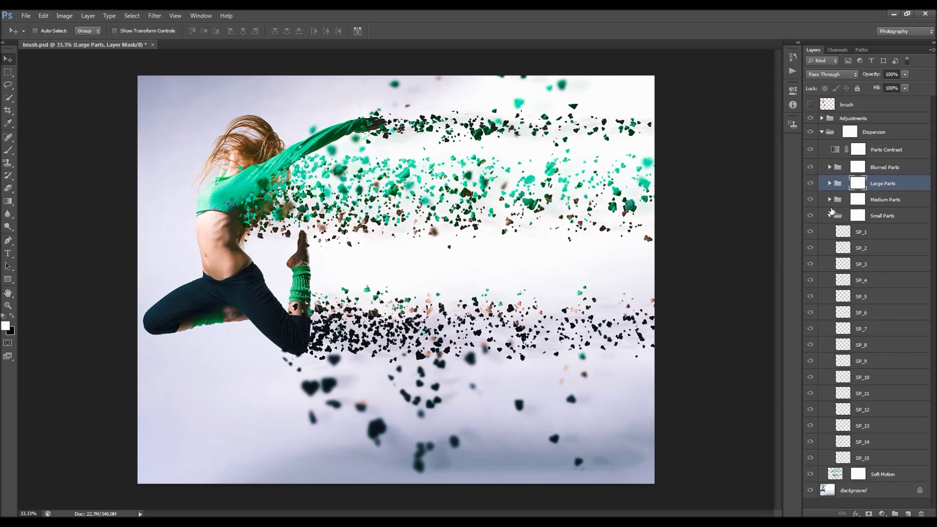
Free-transform the SP_1 particle layer, rotating it about 59°, enlarging it to about 132% and repositioning it
click(878, 234)
click(8, 85)
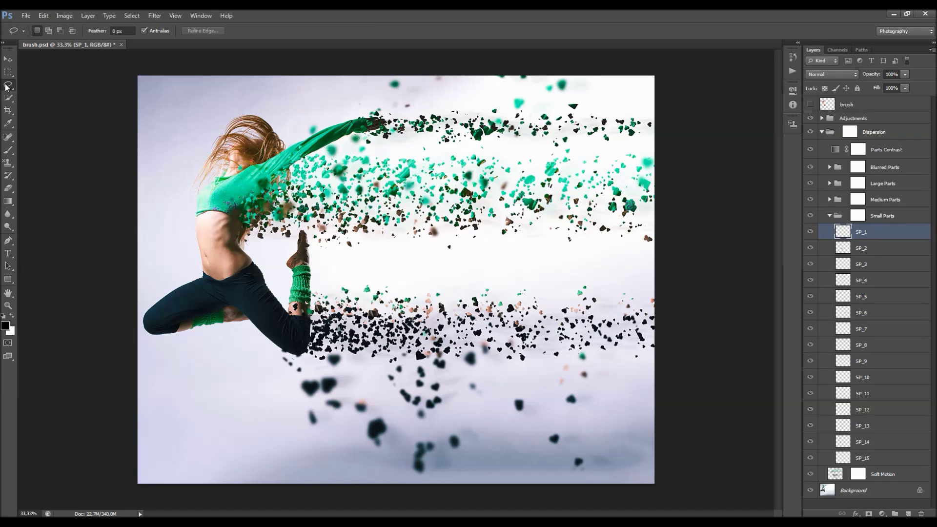
right_click(321, 172)
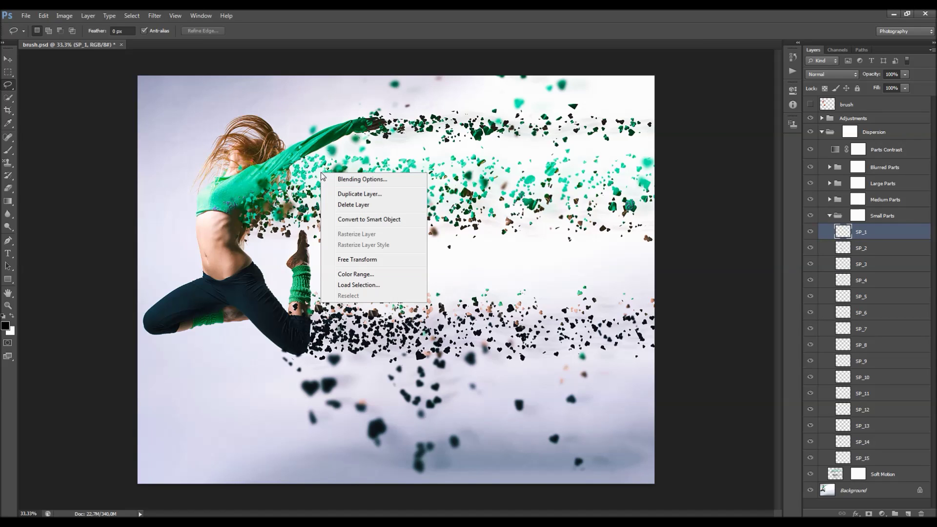
click(375, 262)
drag(449, 250, 382, 351)
drag(383, 229, 430, 292)
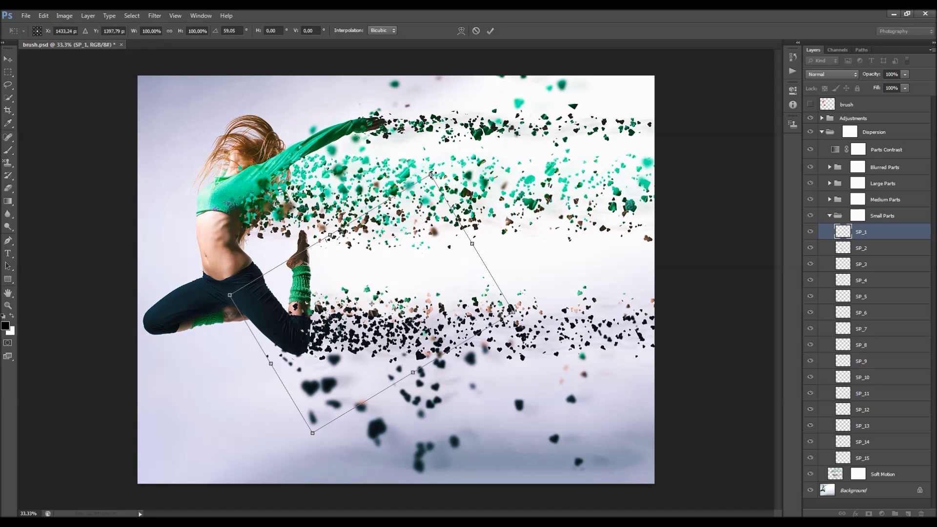
drag(431, 173, 517, 95)
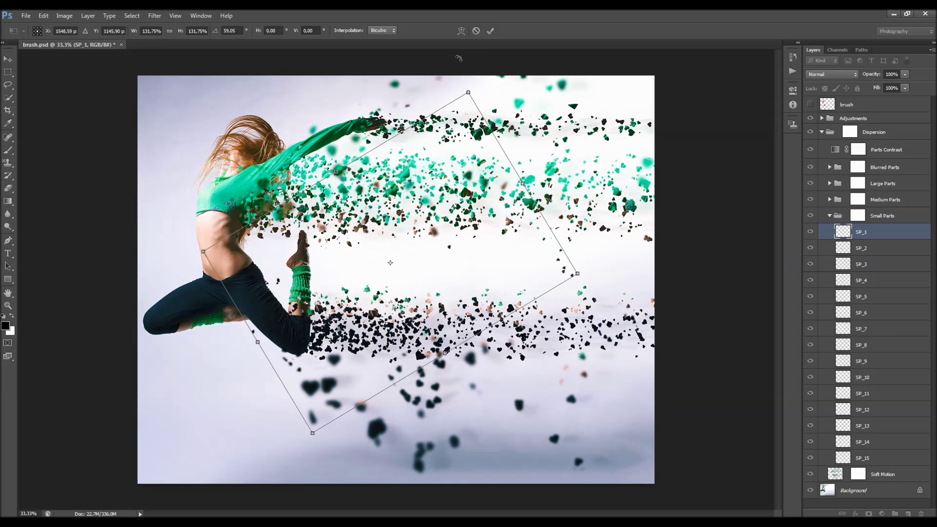
click(491, 30)
click(154, 16)
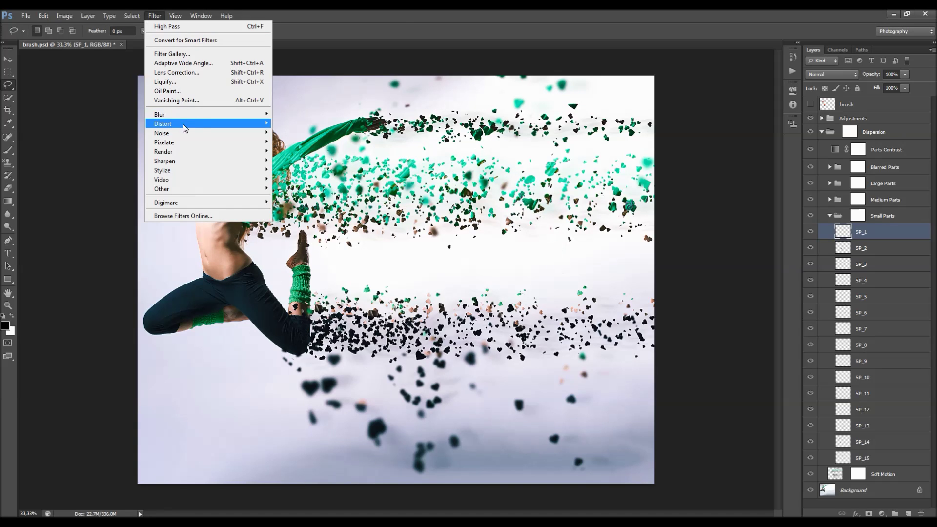
click(338, 26)
Try duplicating the SP_1 layer and shifting the copy up and right for extra particles
key(v)
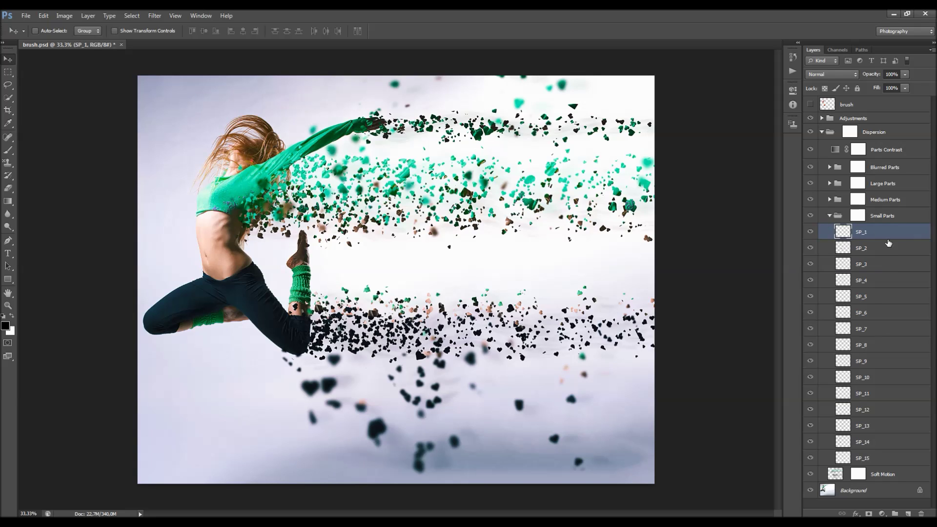
right_click(875, 226)
click(829, 210)
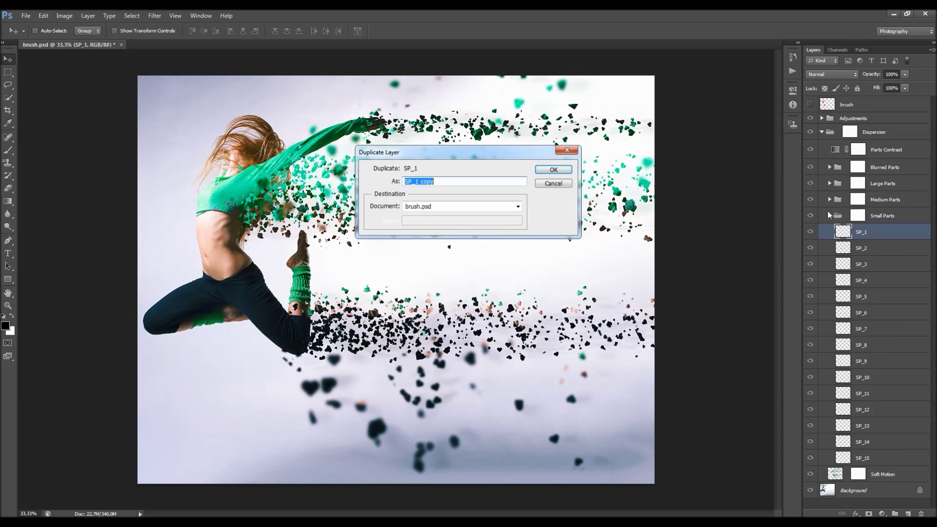
click(553, 169)
drag(340, 219, 359, 205)
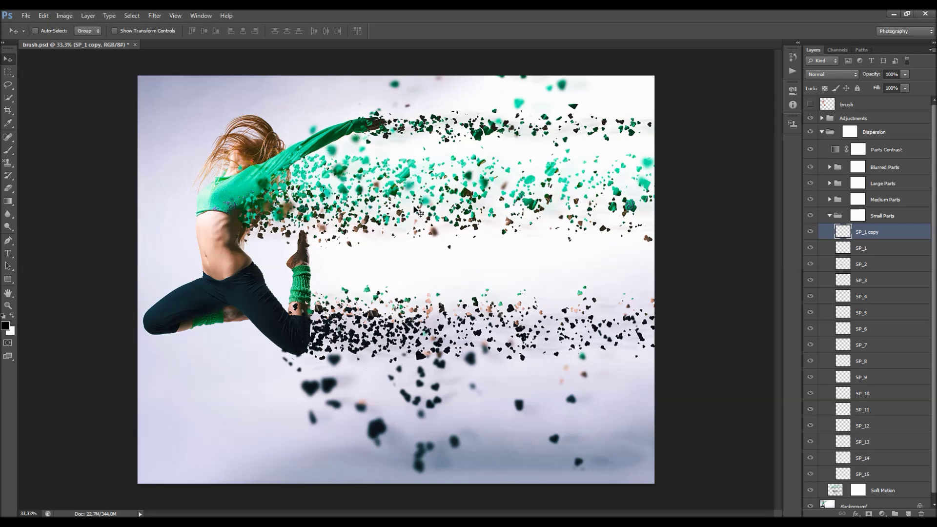
key(ctrl+e)
Try duplicating the whole Small Parts group and moving the copy slightly to the right for denser small particles
click(901, 217)
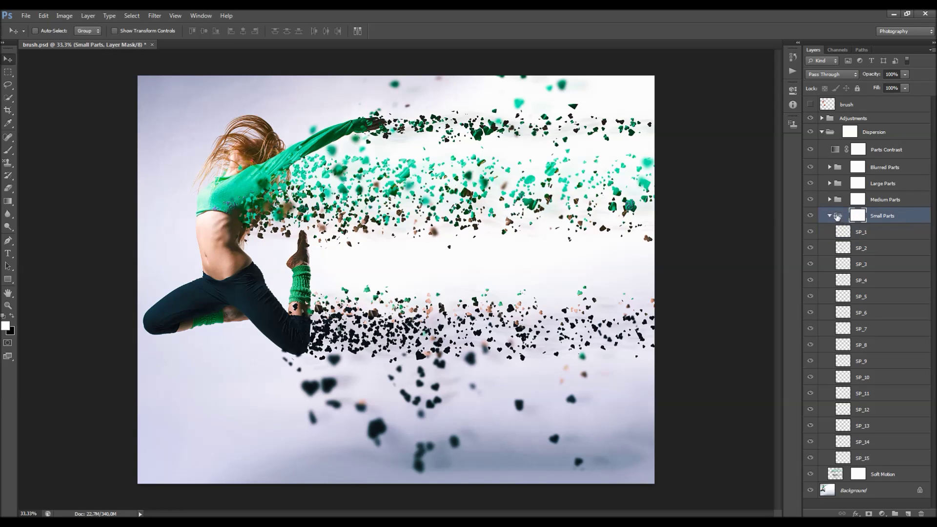
key(ctrl+j)
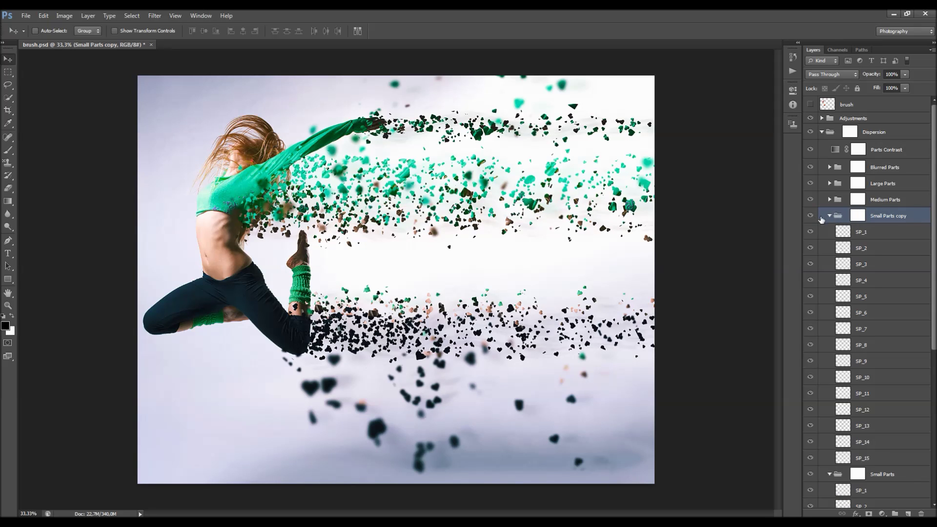
drag(317, 191, 342, 197)
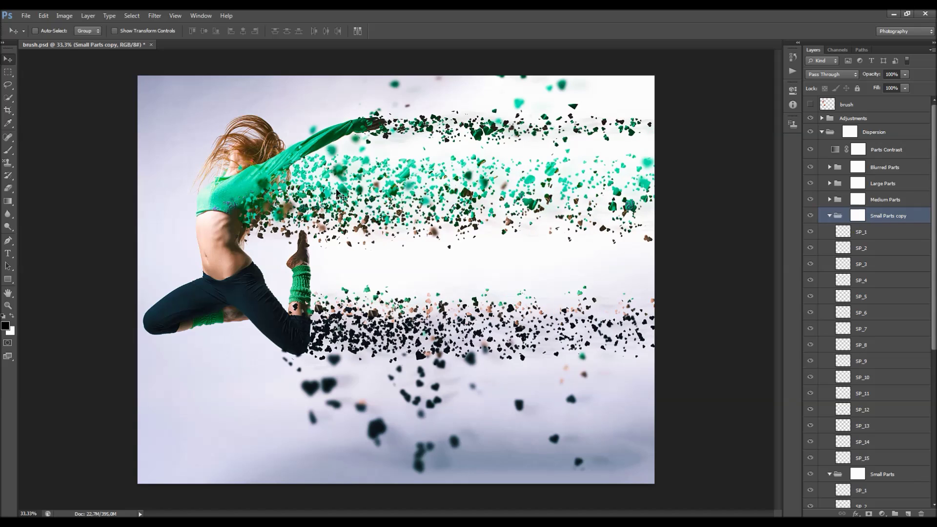
key(Delete)
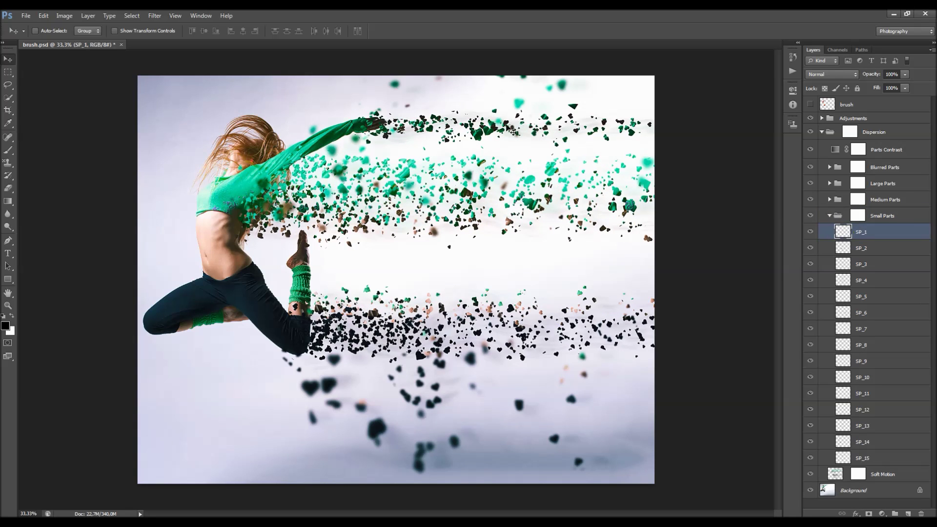
Toggle the SP_1 layer's visibility off and on to check its particles
click(810, 232)
click(810, 232)
Try painting out small particles beside the dancer on the Small Parts mask with a black 187 px brush at 0% hardness
click(855, 216)
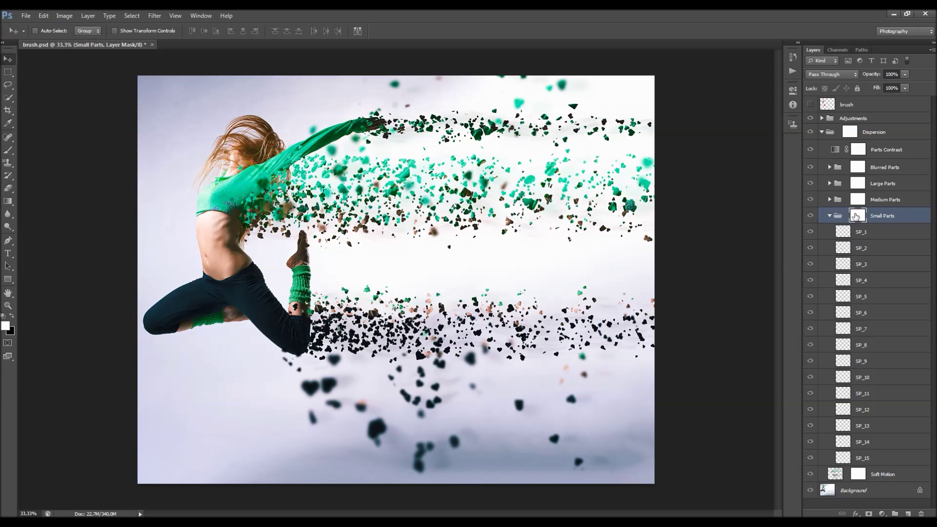
key(b)
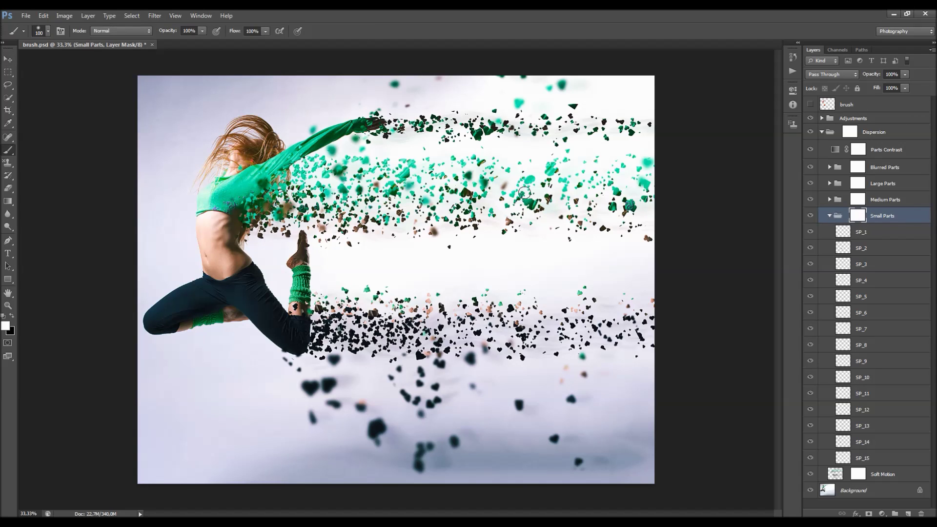
click(12, 316)
right_click(364, 264)
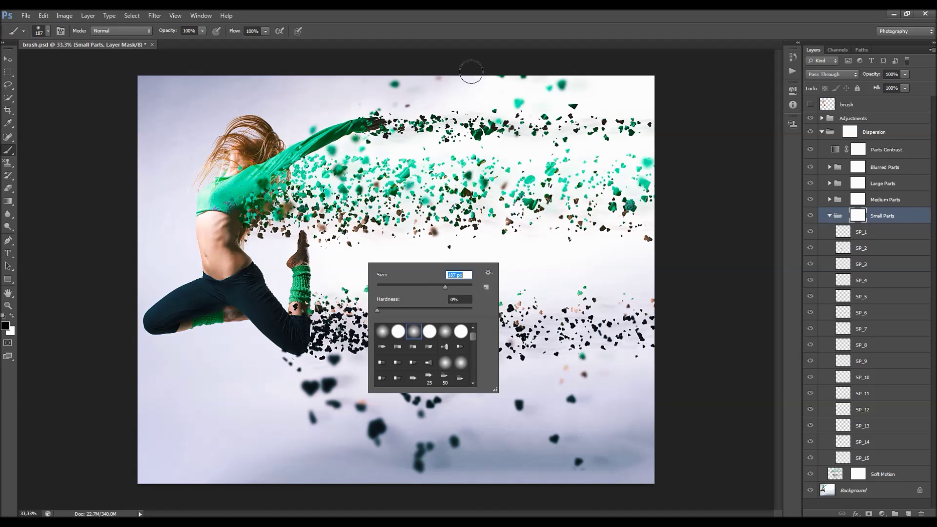
click(455, 45)
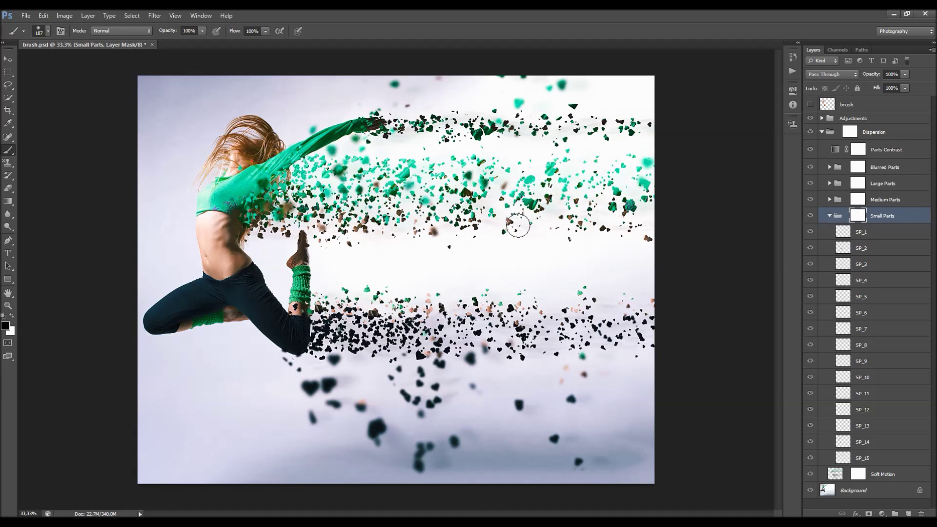
mouse_move(519, 220)
mouse_down()
mouse_move(561, 189)
mouse_move(594, 248)
mouse_move(613, 254)
mouse_up()
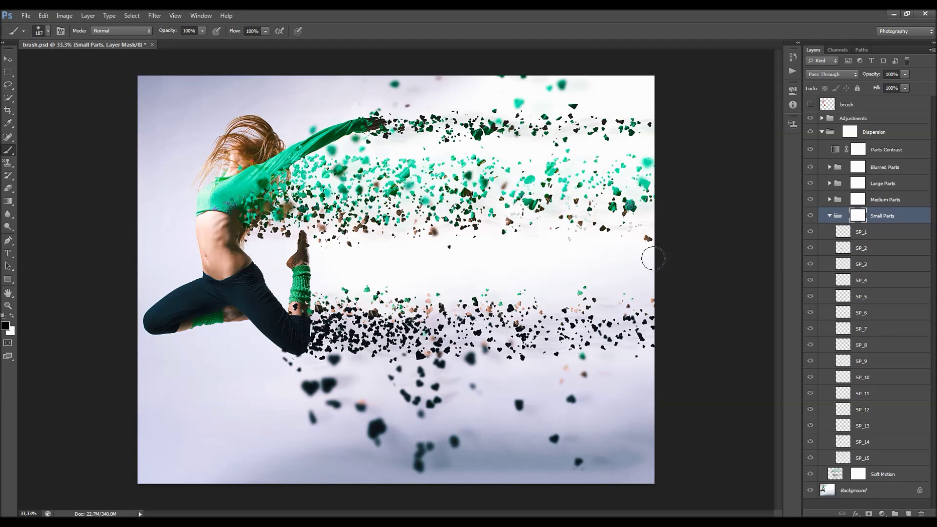
Go through the layer masks of the Medium Parts and Large Parts groups
click(858, 201)
click(857, 184)
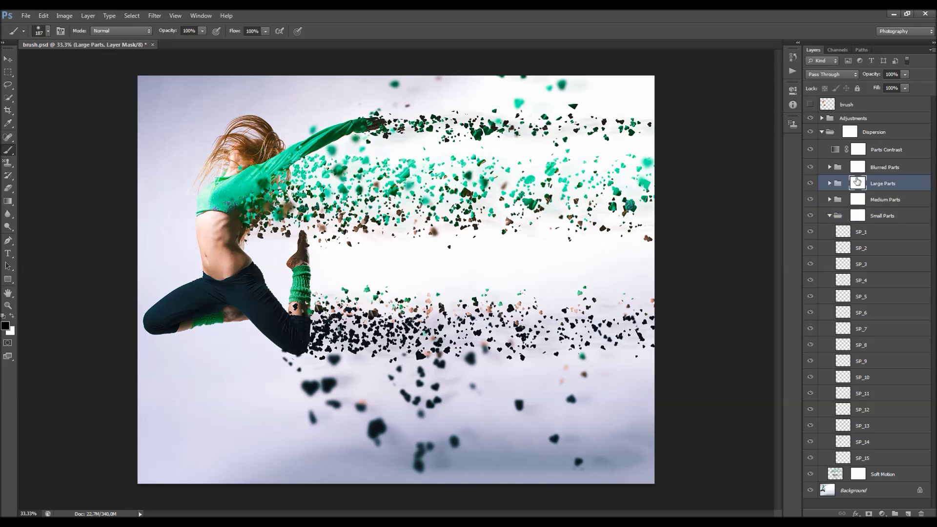
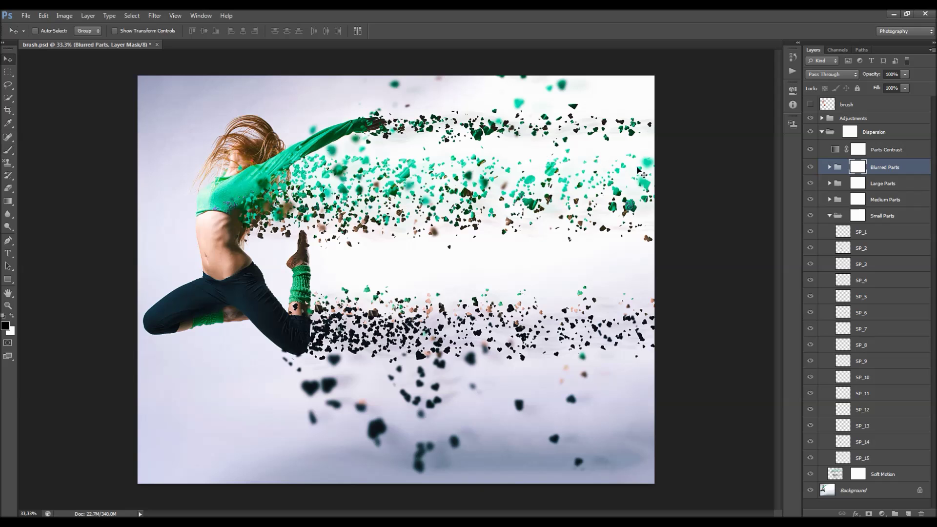
Try hiding a few small hearts with a short black stroke on the Small Parts mask and examine the area closely
click(853, 213)
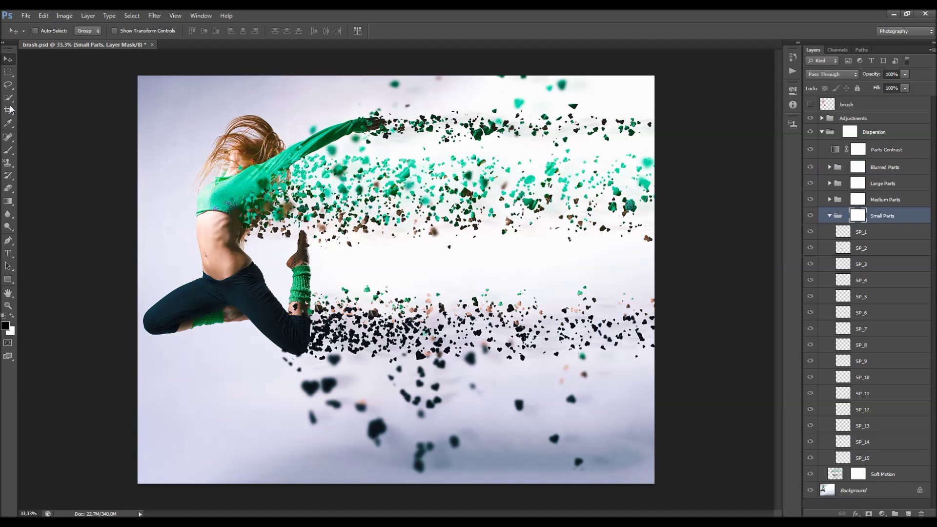
click(8, 150)
drag(504, 215, 523, 229)
scroll(523, 230, up, 3)
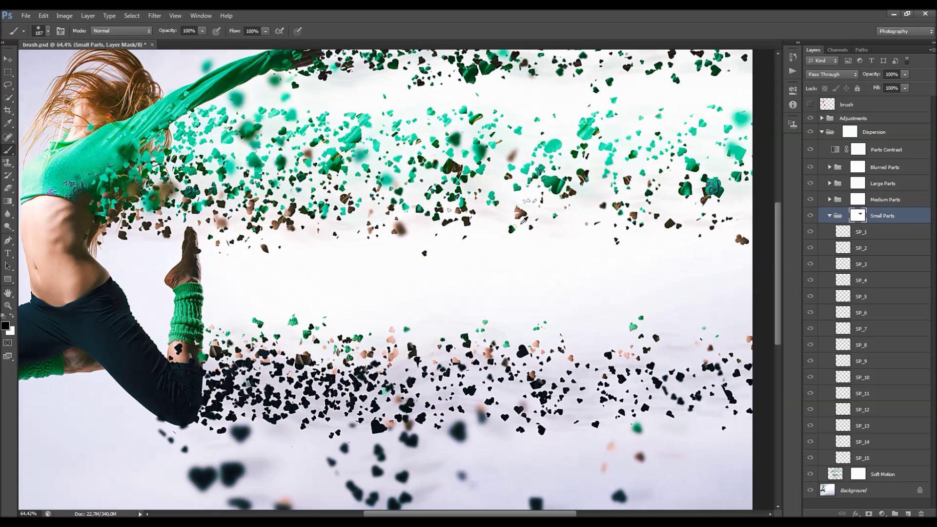
scroll(541, 197, up, 1)
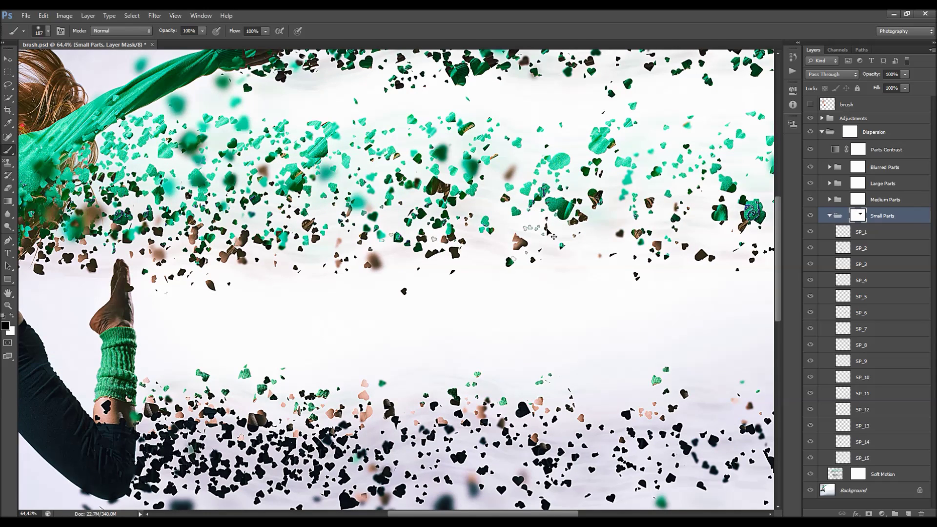
Expand the Adjustments group and toggle the Overall Sharpening layer off and on to compare the sharpness
key(v)
click(822, 119)
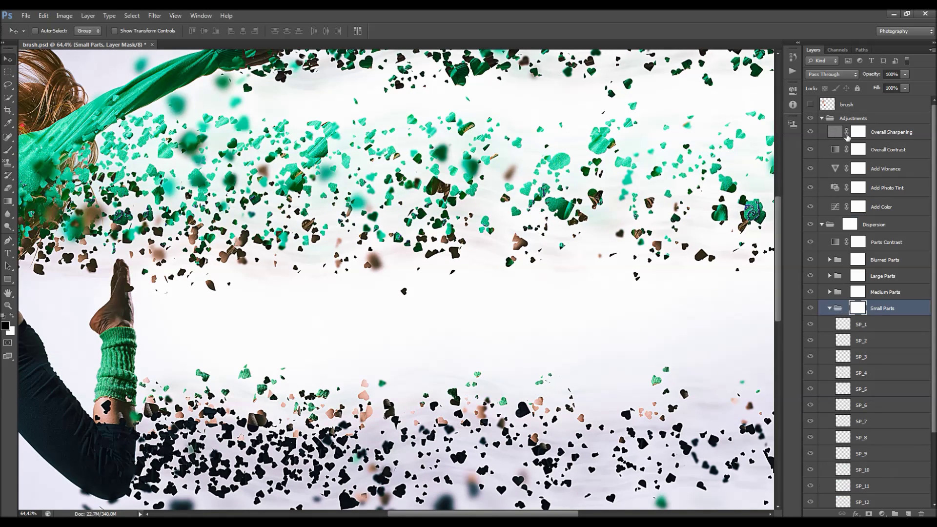
click(878, 133)
scroll(413, 205, down, 3)
scroll(431, 208, up, 1)
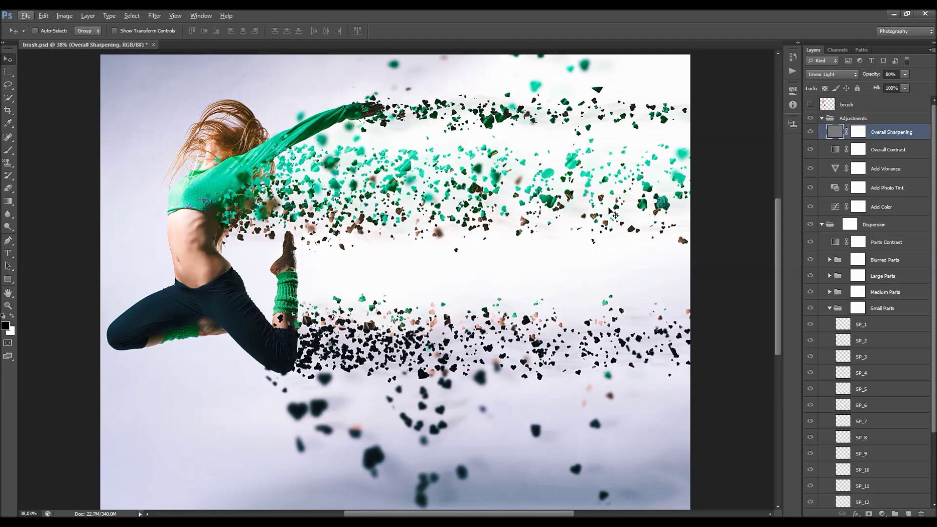
click(811, 133)
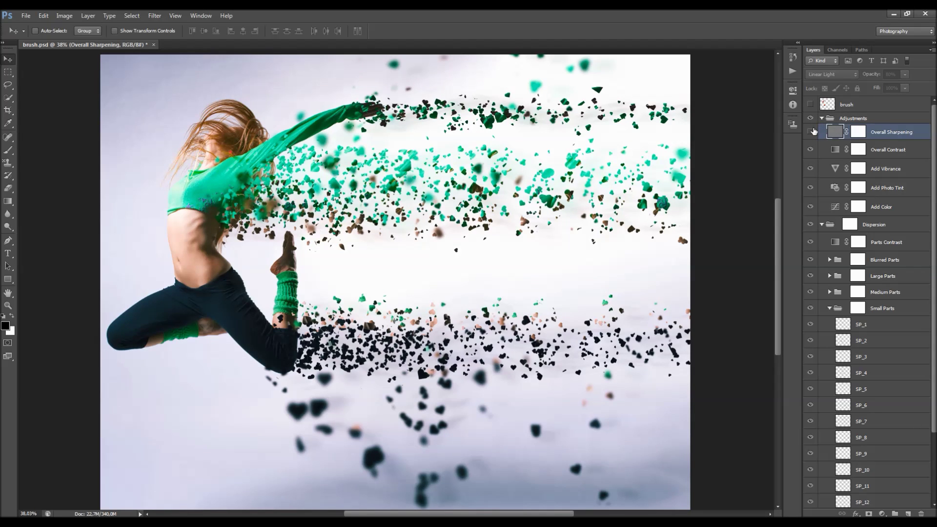
click(810, 132)
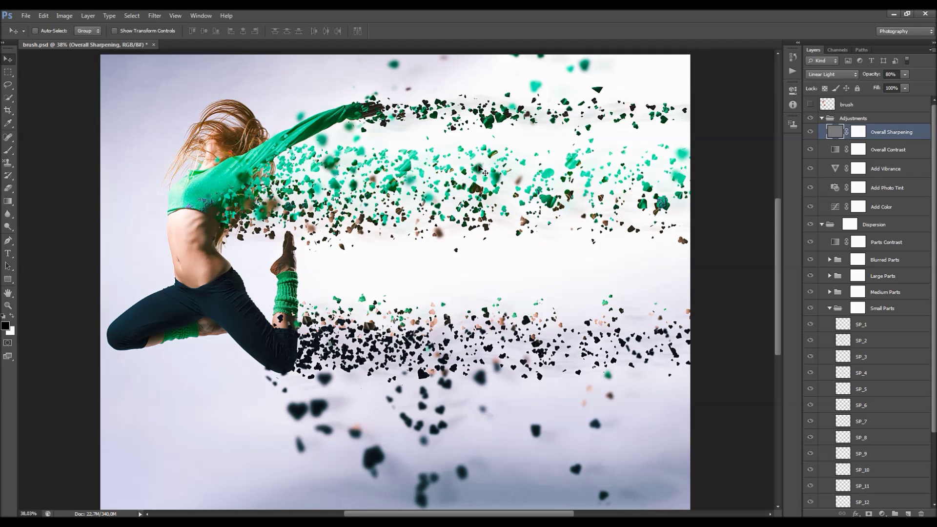
Try moving the Large Parts group down and to the right to shift the large hearts
scroll(472, 222, up, 3)
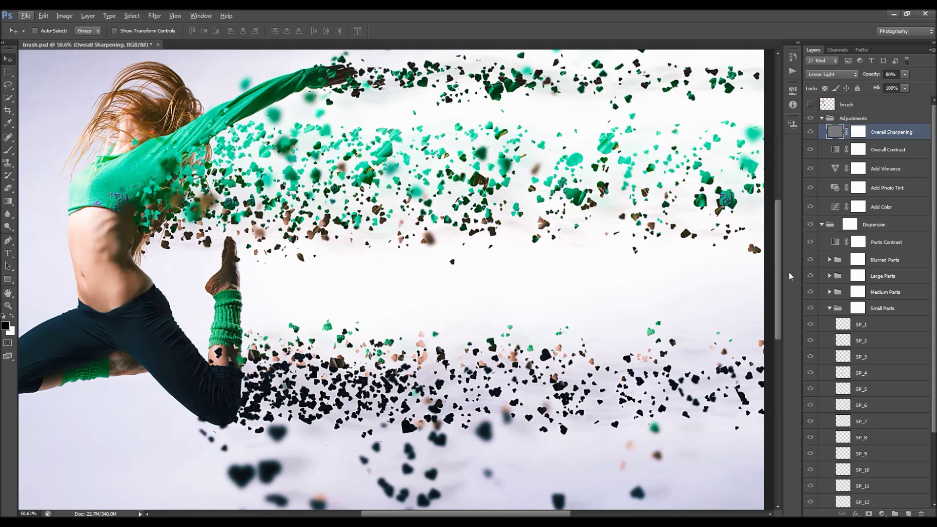
click(884, 324)
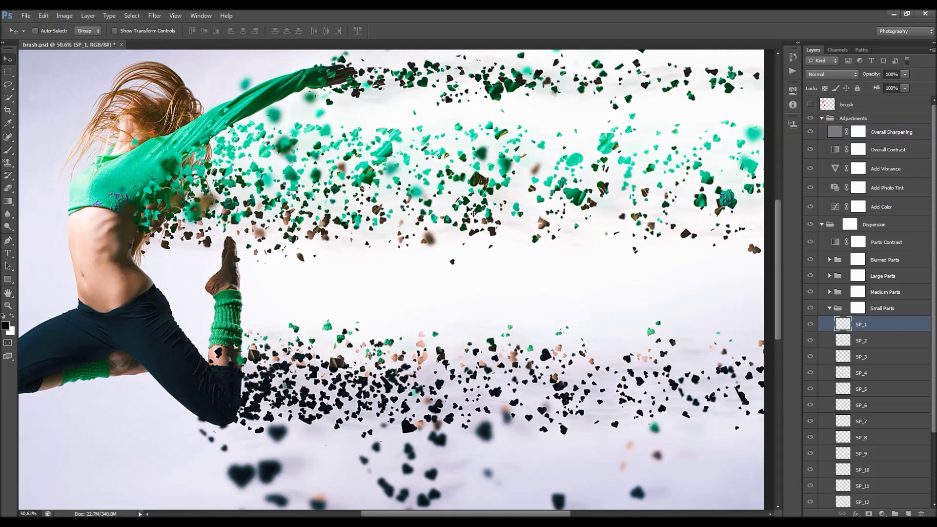
click(841, 278)
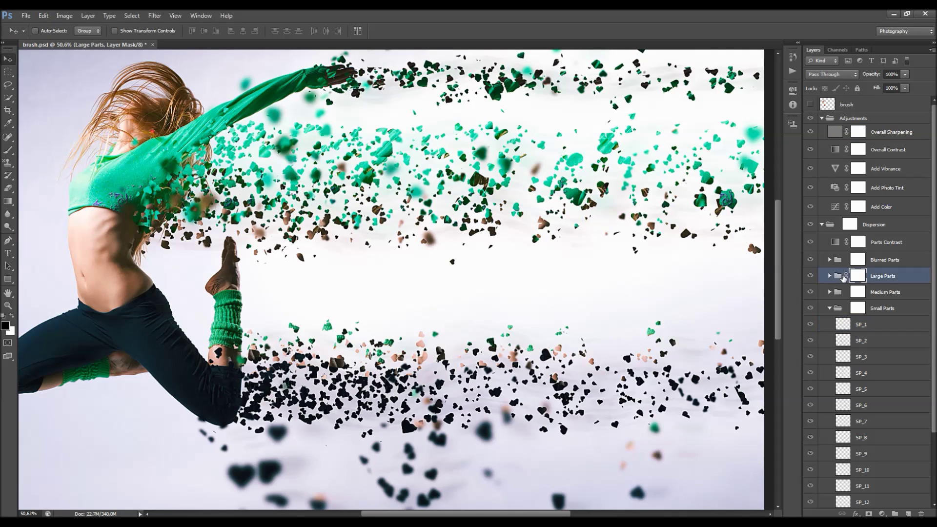
click(840, 277)
drag(382, 208, 398, 239)
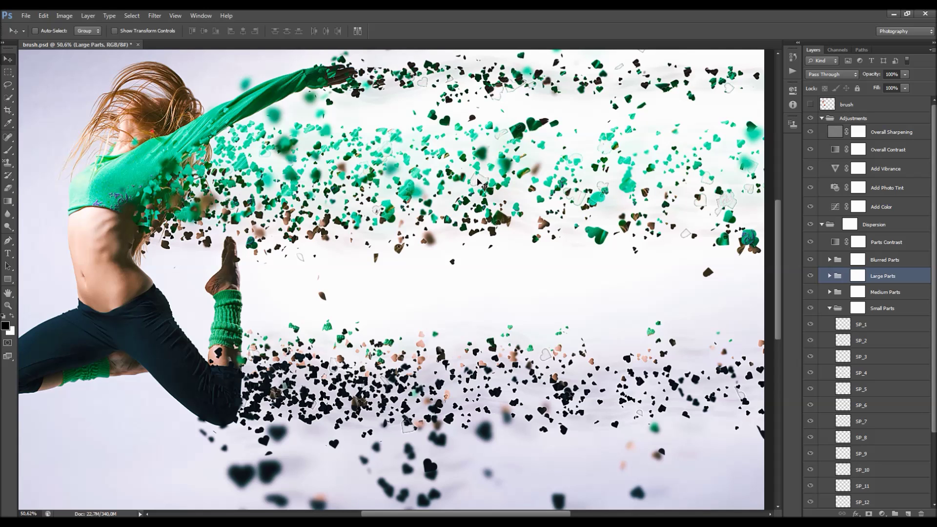
scroll(515, 174, down, 3)
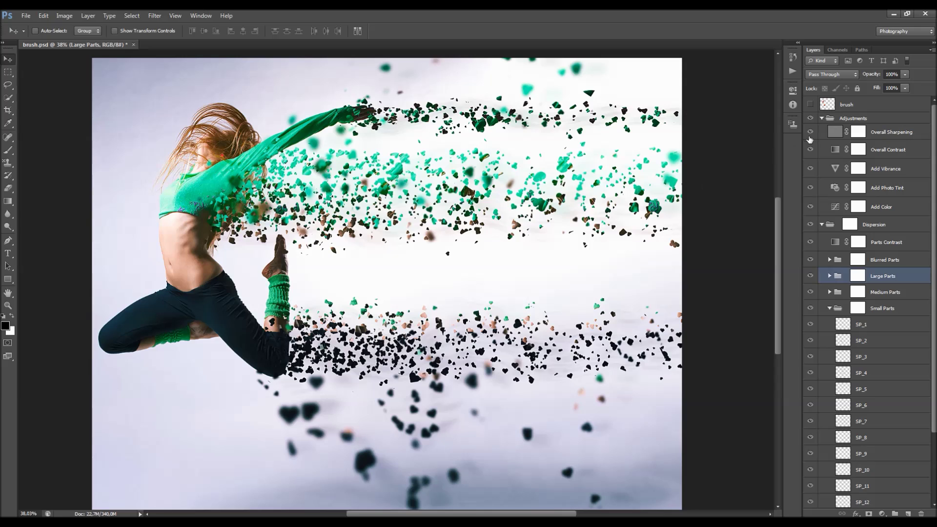
Hide the Overall Sharpening layer and collapse the Small Parts and Adjustments groups
click(830, 308)
click(822, 118)
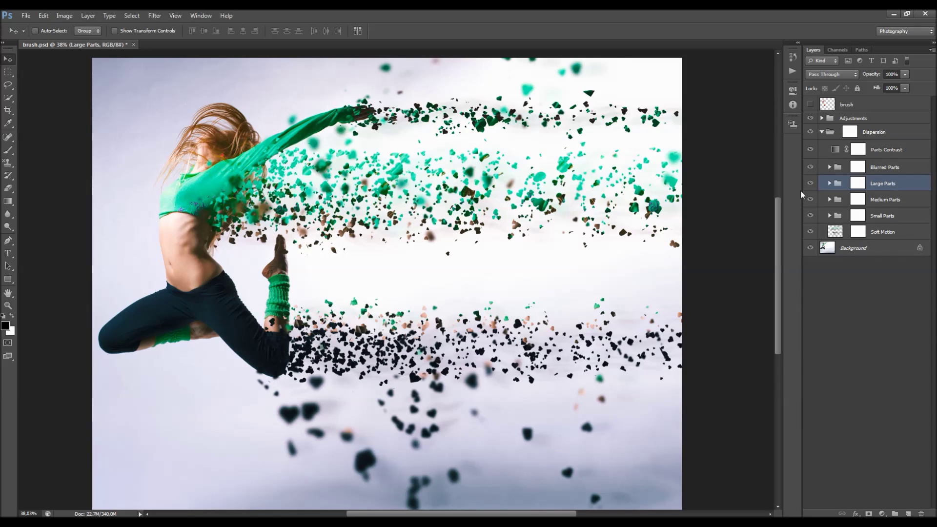
Set the Move tool to auto-select individual layers and shift the blurred hearts below the dancer up and to the right
click(57, 31)
click(87, 31)
drag(370, 464, 385, 451)
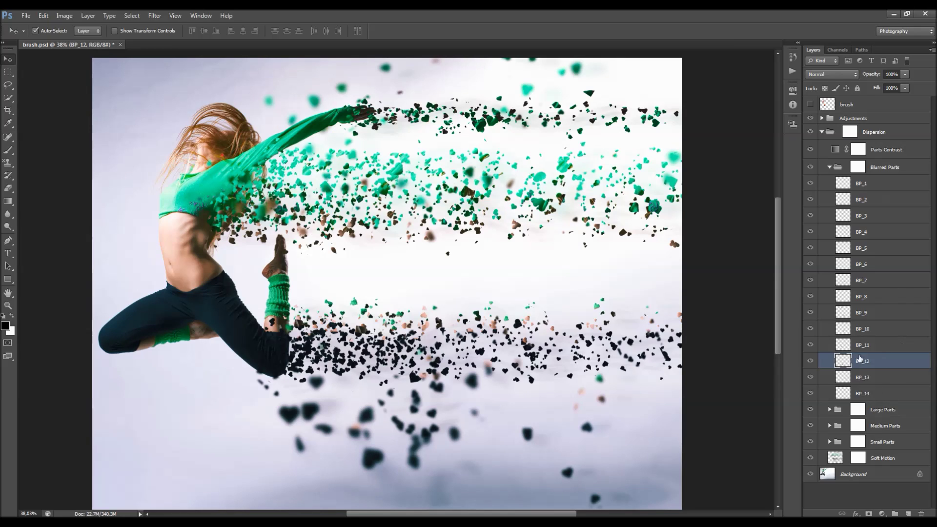
Select the LP_6 layer from a large green heart in the image and expand the Adjustments group
click(547, 181)
scroll(829, 380, down, 2)
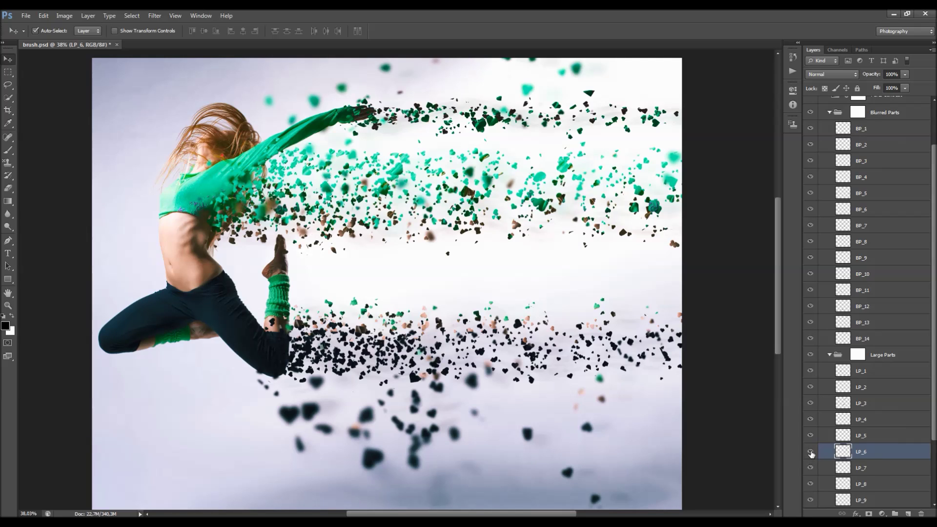
scroll(843, 141, up, 2)
click(822, 119)
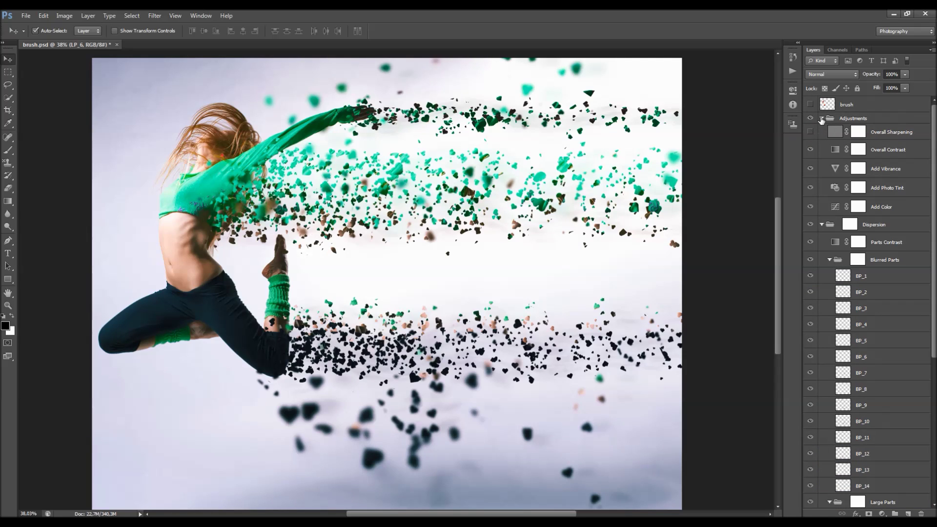
Collapse the Adjustments group, select BP_9 from a blurred heart below the dancer, and toggle its visibility to identify its hearts
click(823, 119)
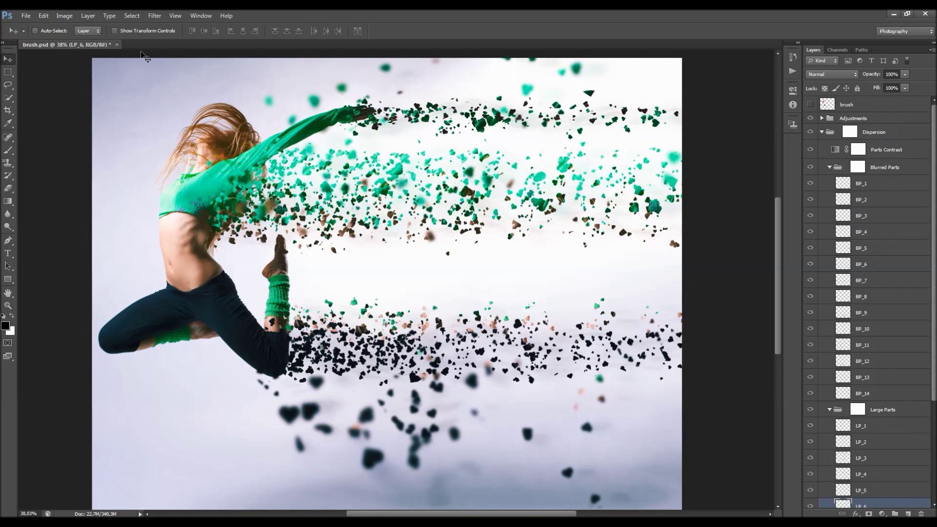
click(419, 447)
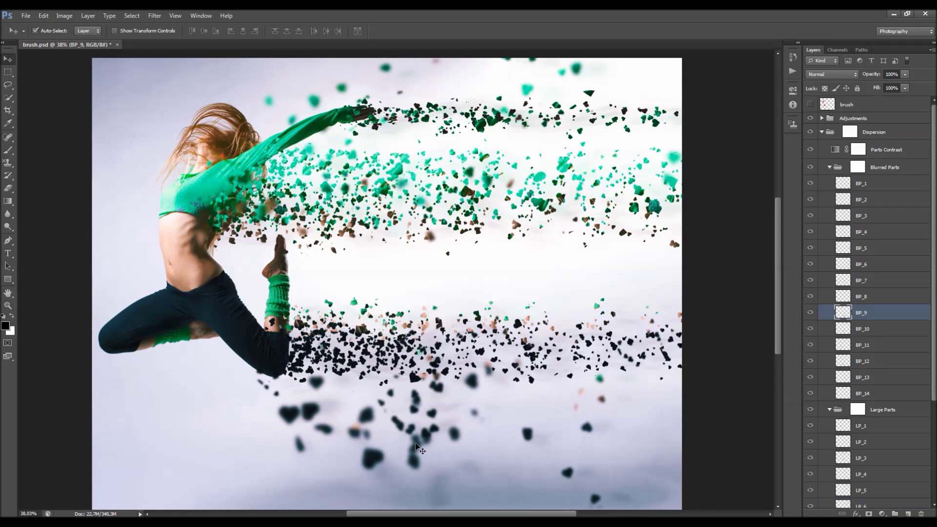
click(810, 312)
click(810, 312)
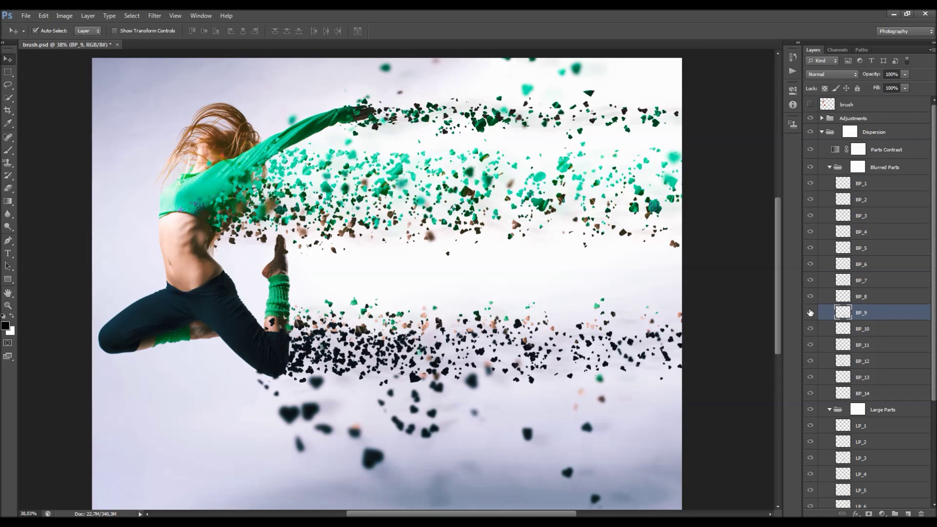
Add a layer mask to BP_9 and paint out its unwanted blurred hearts below the particle stream
click(869, 513)
key(b)
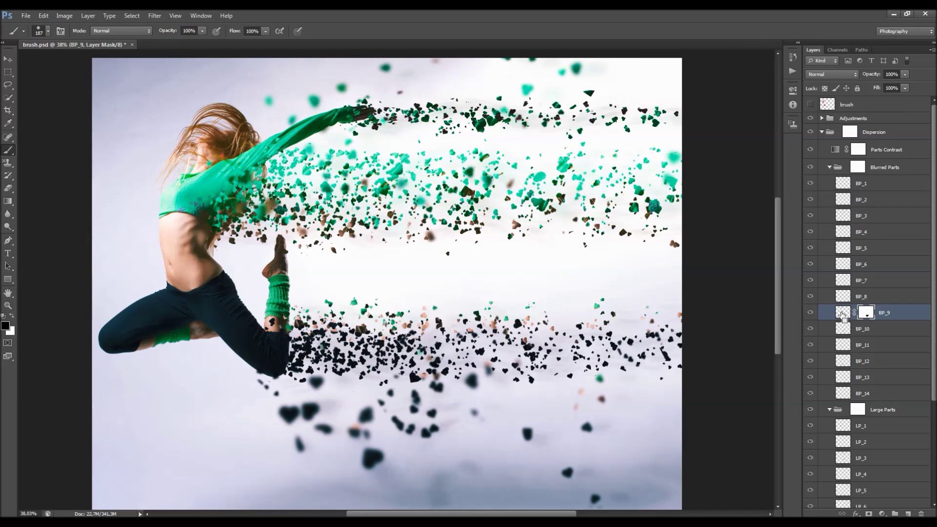
ctrl+click(841, 315)
key(ctrl+d)
click(12, 316)
mouse_move(410, 429)
mouse_down()
mouse_move(398, 444)
mouse_move(425, 459)
mouse_up()
key(v)
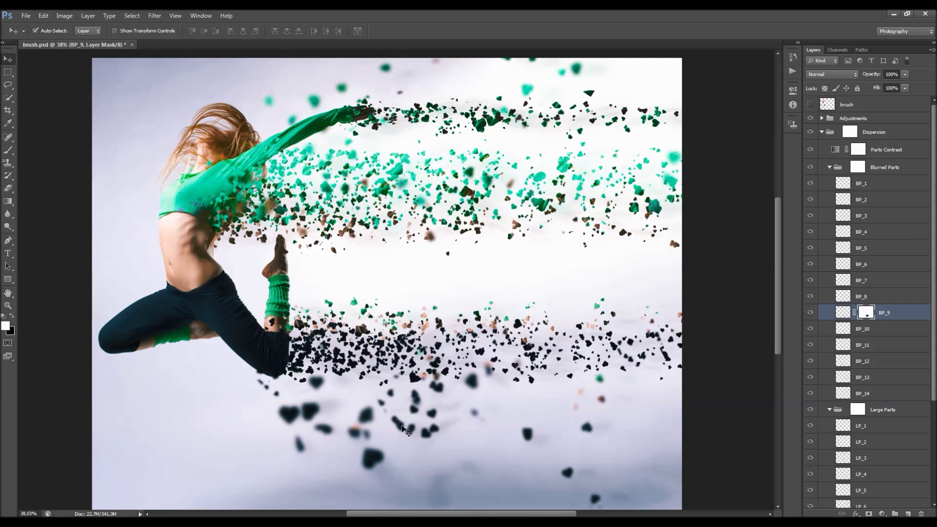
Select BP_12, add a layer mask, and paint out its small blurred hearts below the dancer's bent leg in black
click(360, 436)
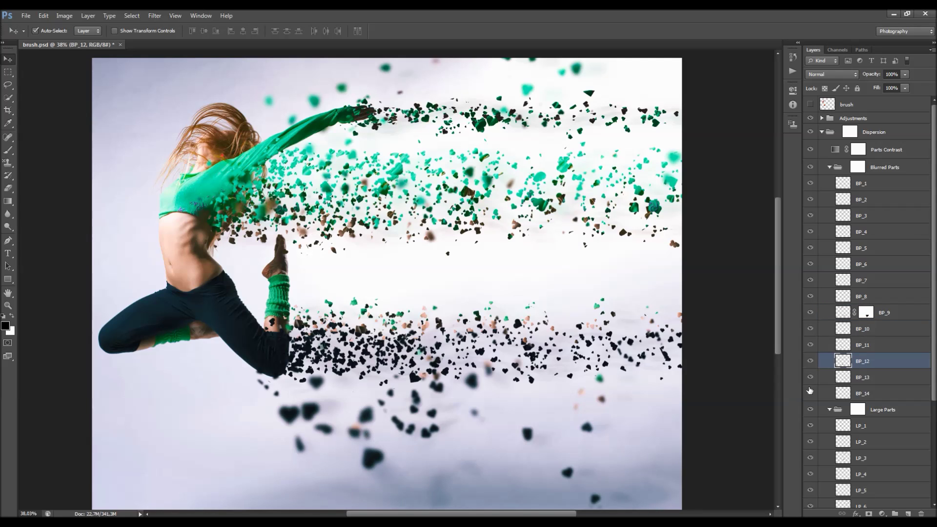
click(868, 513)
key(b)
key(x)
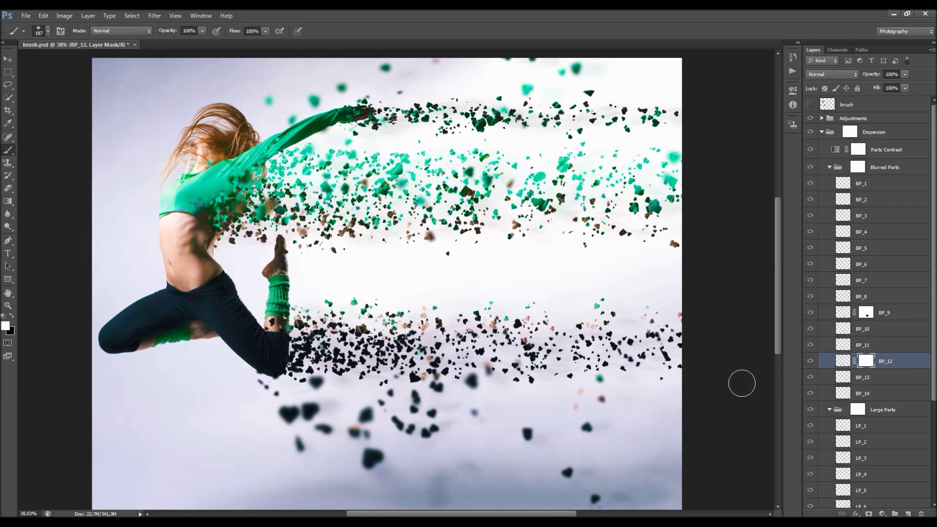
ctrl+click(843, 361)
key(ctrl+d)
key(x)
mouse_move(352, 431)
mouse_down()
mouse_move(318, 423)
mouse_move(312, 465)
mouse_move(295, 433)
mouse_up()
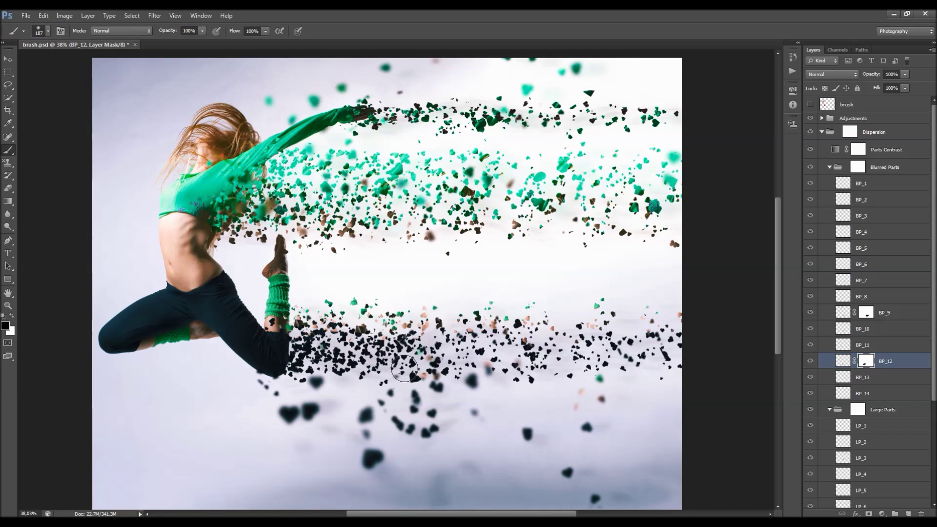
key(v)
Add a layer mask to BP_7 and paint out its cluster of blurred hearts below the lower particle stream
click(862, 280)
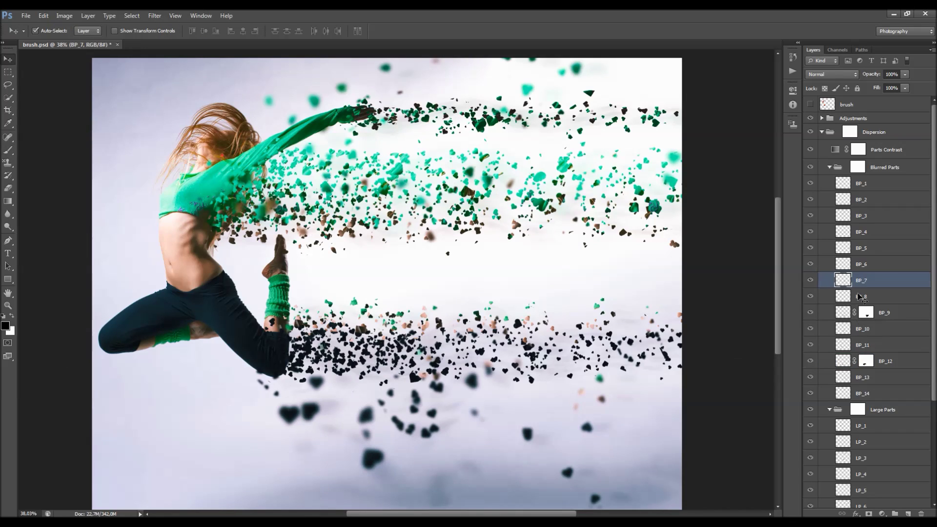
click(868, 514)
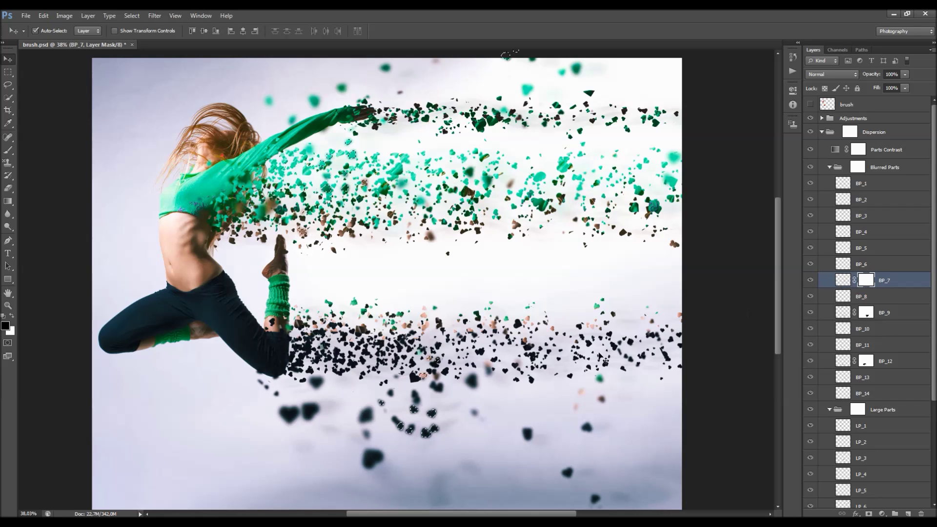
key(b)
drag(405, 431, 432, 420)
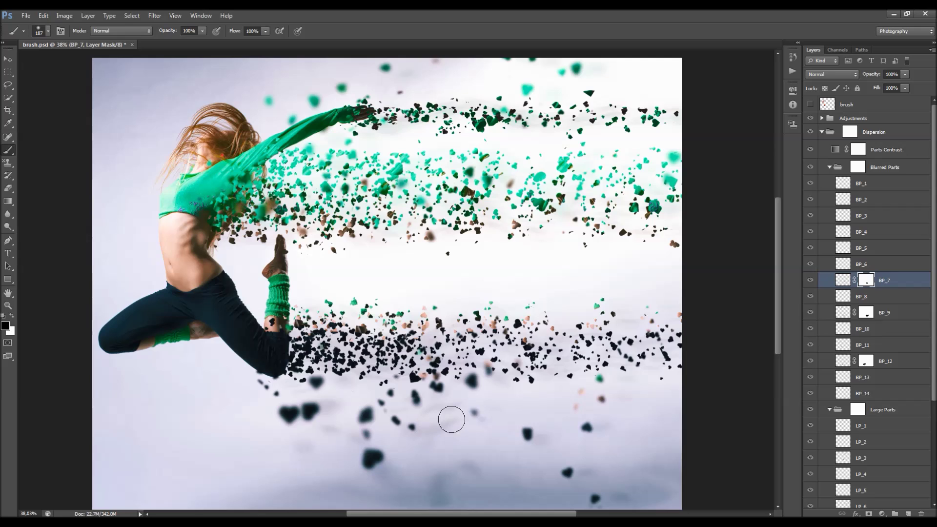
Try moving the BP_12 hearts up and to the left, and undo the move
scroll(449, 418, down, 3)
scroll(434, 324, up, 2)
key(v)
key(alt+v)
key(Escape)
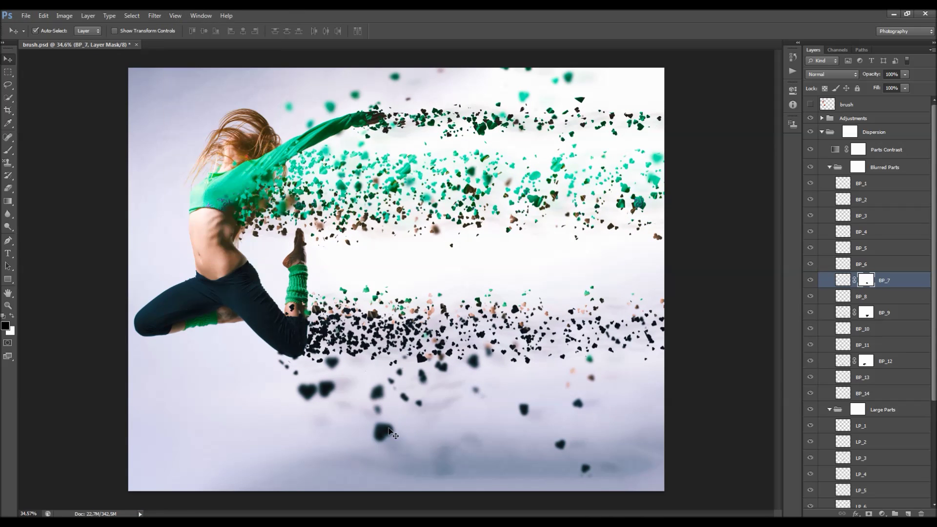
click(388, 434)
drag(389, 433, 363, 376)
key(ctrl+z)
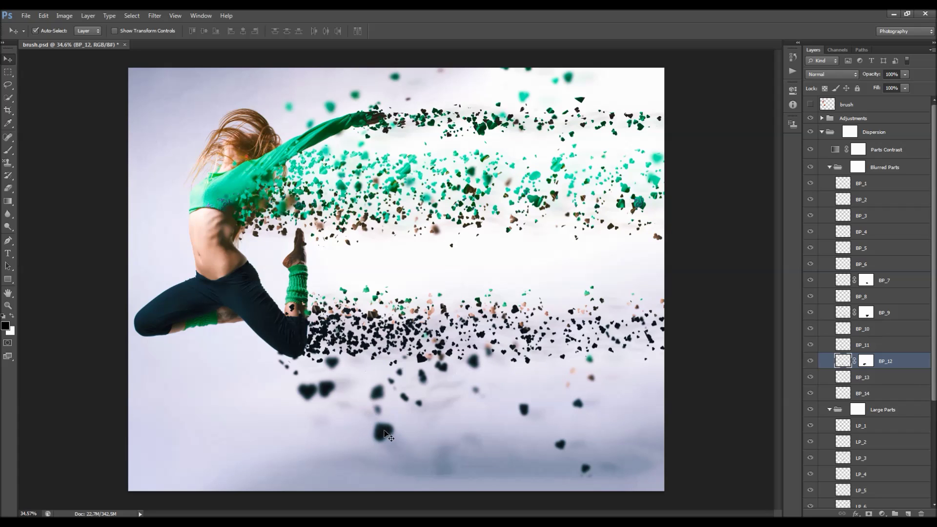
Collapse the Blurred Parts and Large Parts groups
scroll(403, 266, down, 3)
scroll(434, 190, up, 3)
click(830, 167)
click(830, 183)
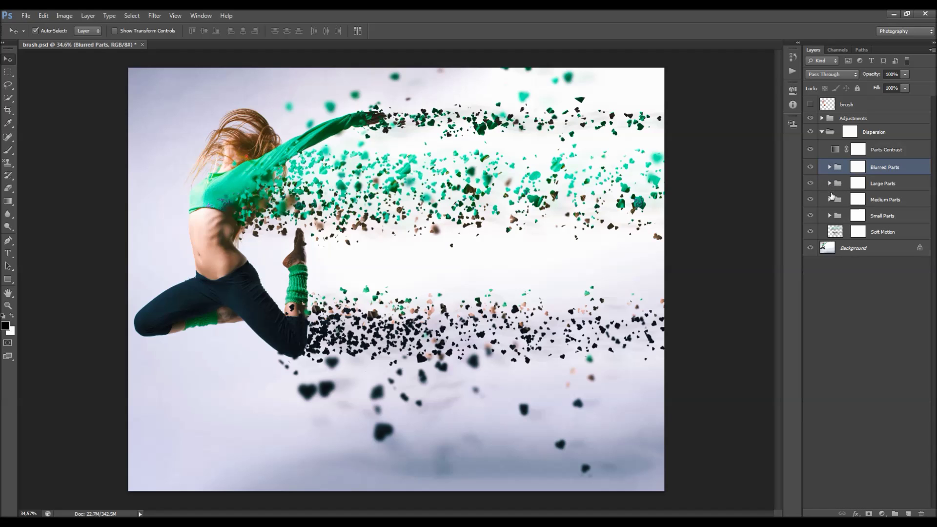
Compare the image with the Parts Contrast layer hidden and shown, and set the layer's opacity to 22%
click(866, 150)
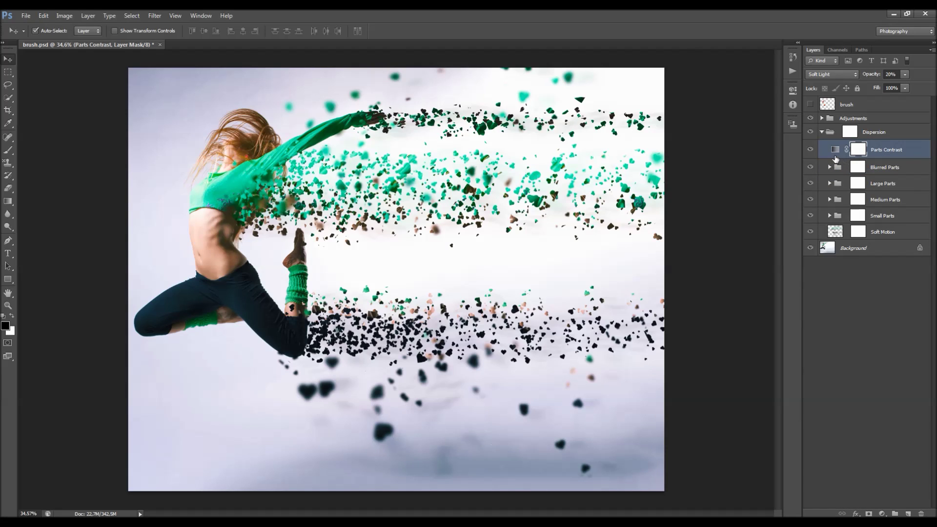
click(810, 150)
click(810, 149)
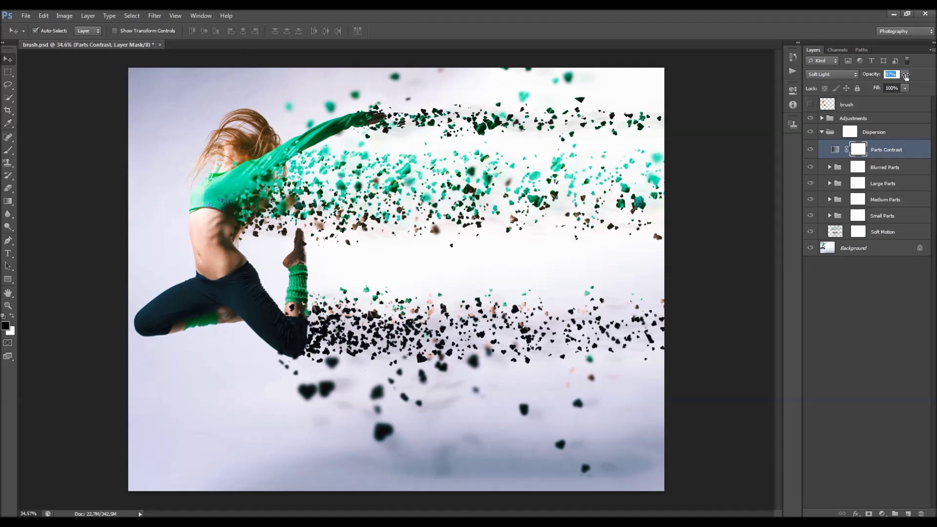
drag(836, 86, 844, 88)
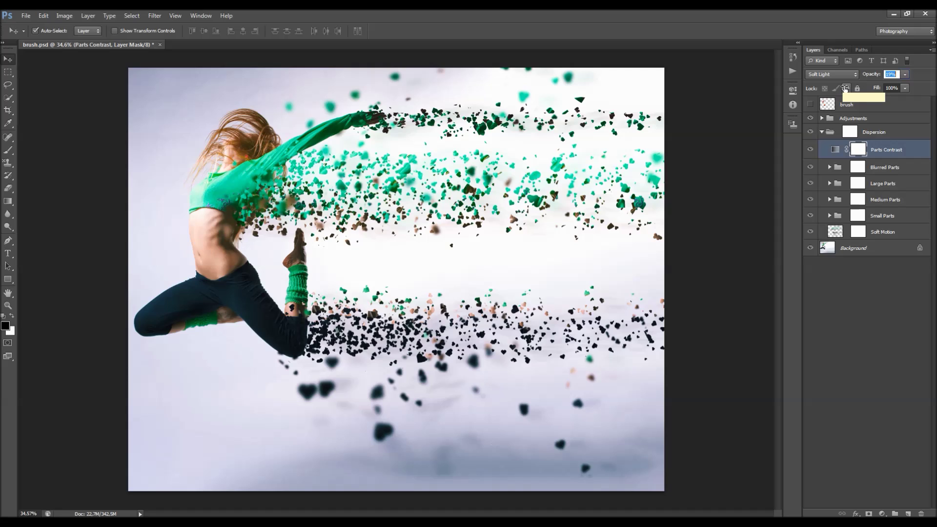
drag(846, 87, 846, 86)
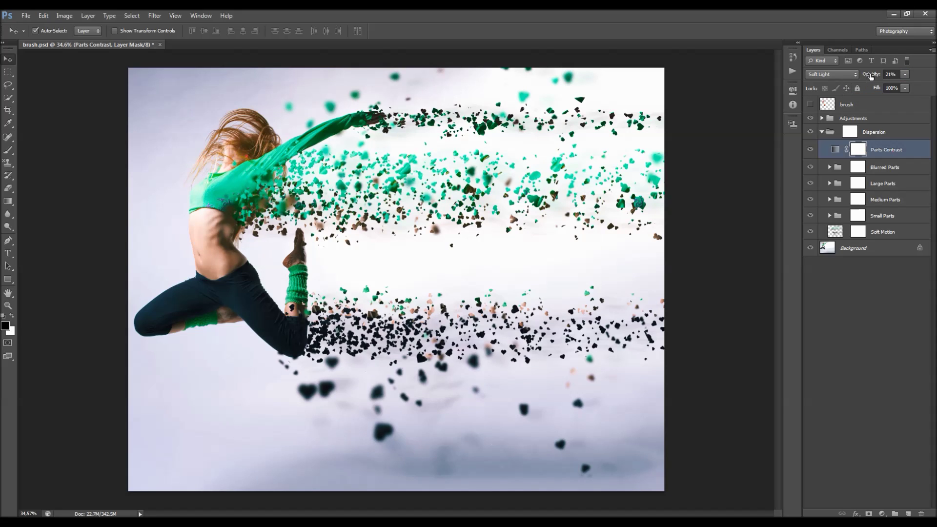
key(2)
key(2)
Select and collapse the Dispersion group, and compare the image with the group hidden and shown
click(878, 132)
click(822, 132)
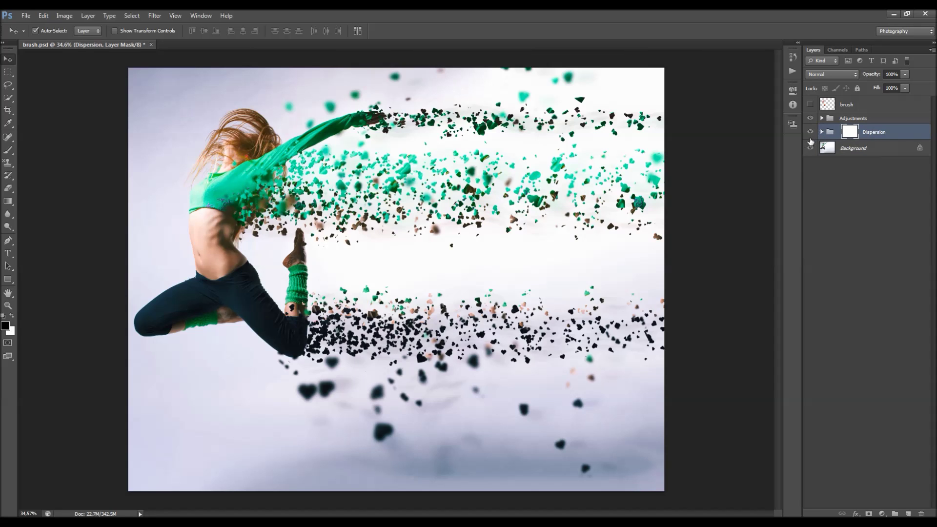
click(810, 132)
click(811, 132)
Try hiding the upper particles by painting black on the Dispersion group's mask with a 494 px brush, and undo the stroke
key(b)
right_click(508, 210)
drag(594, 228, 601, 229)
mouse_move(533, 167)
mouse_down()
mouse_move(497, 115)
mouse_move(564, 136)
mouse_move(584, 248)
mouse_up()
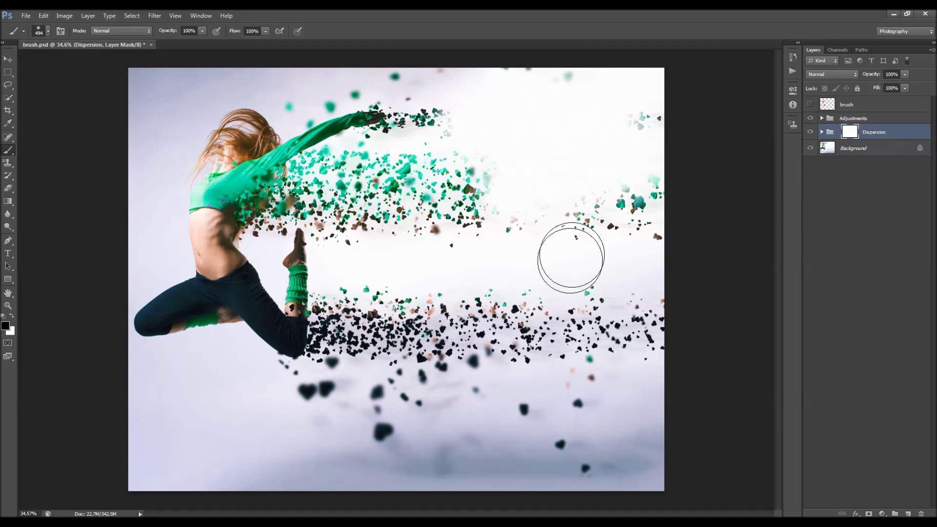
key(ctrl+z)
key(v)
Expand the Adjustments group, select the Add Color layer, and compare the image with it hidden and shown
click(831, 119)
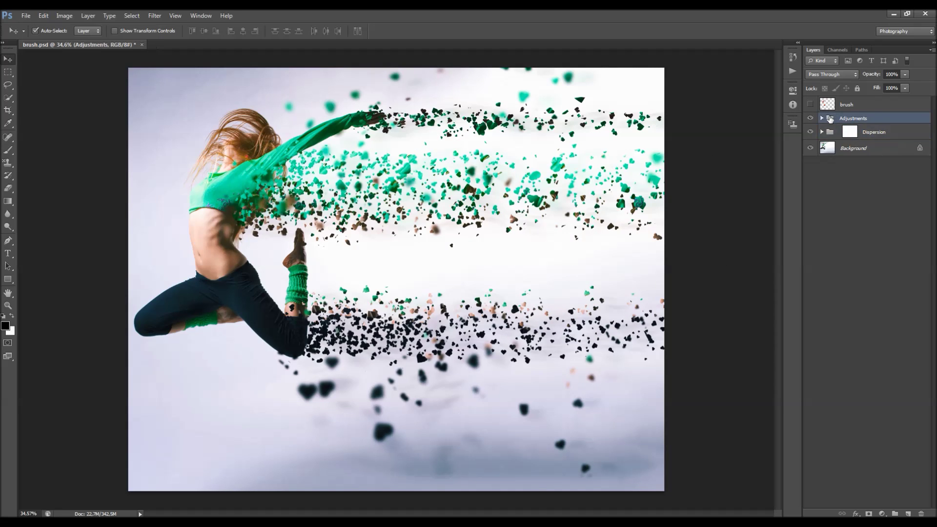
click(823, 118)
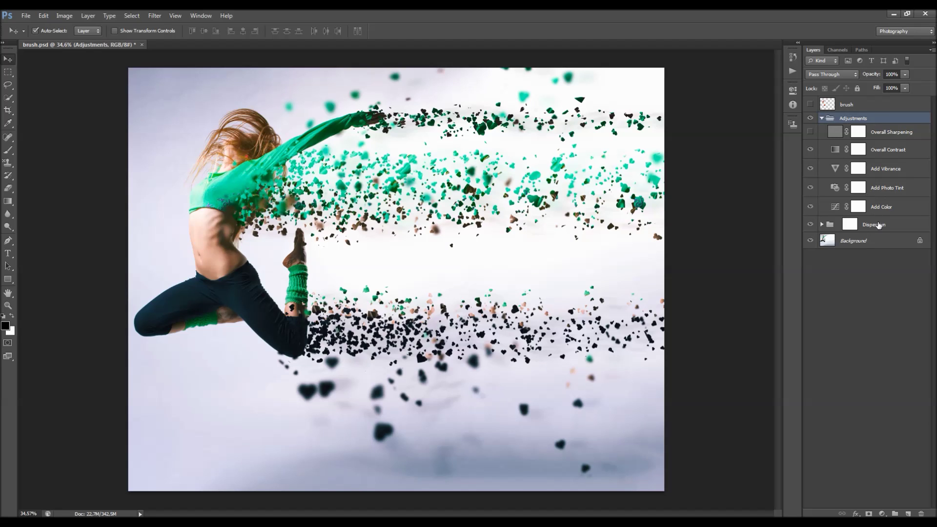
click(882, 209)
click(811, 207)
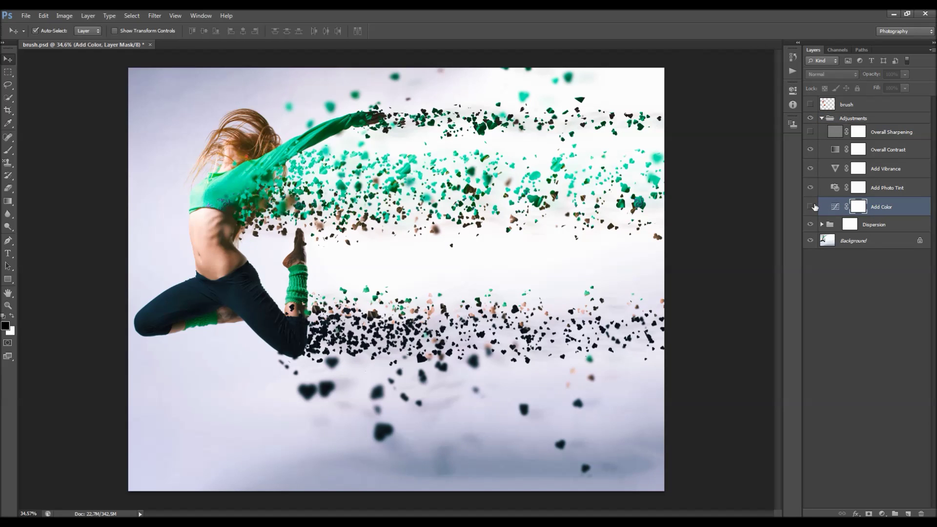
click(812, 207)
click(811, 207)
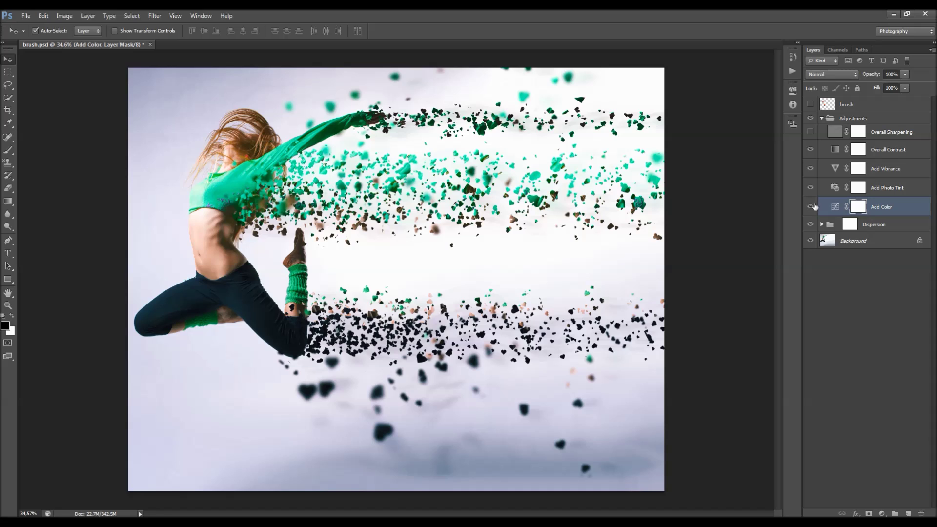
Try reshaping the Add Color layer's Red curve with raised shadows and highlights lowered to output 180 at input 193
double_click(835, 207)
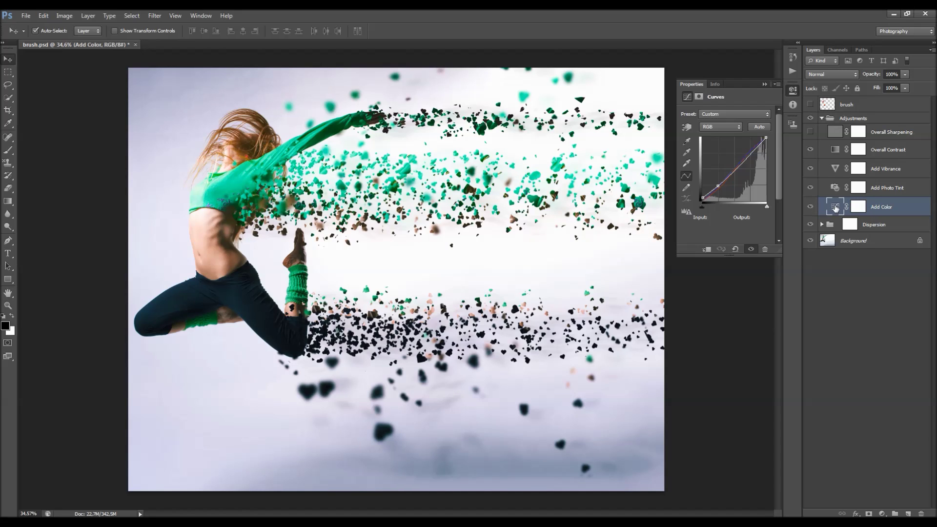
click(713, 129)
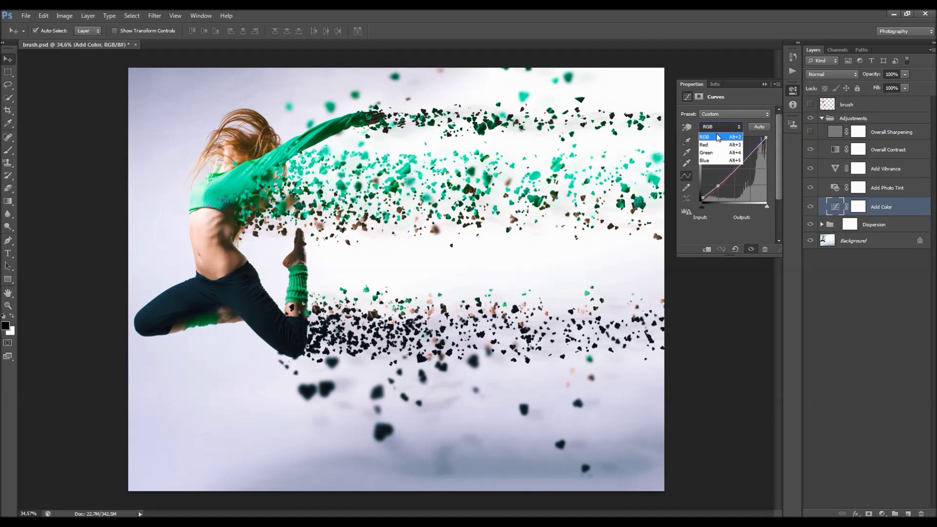
click(712, 145)
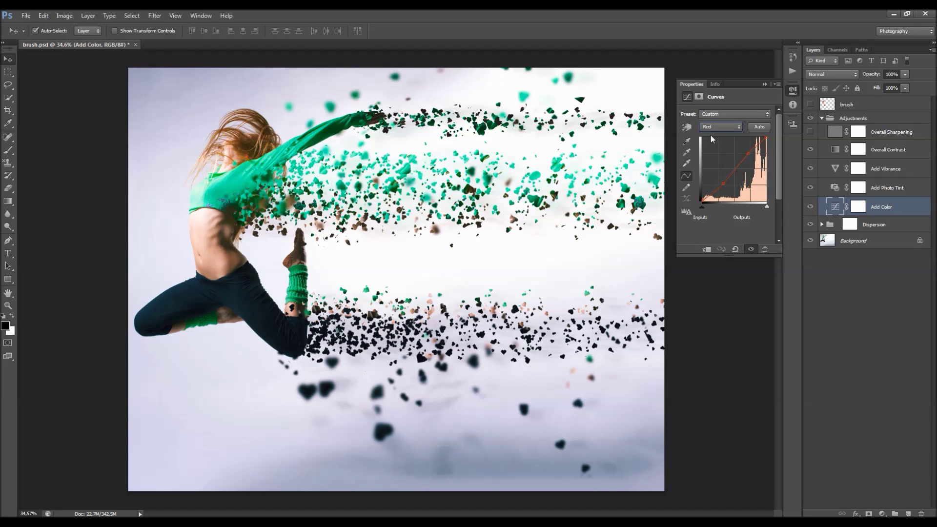
drag(722, 184, 754, 156)
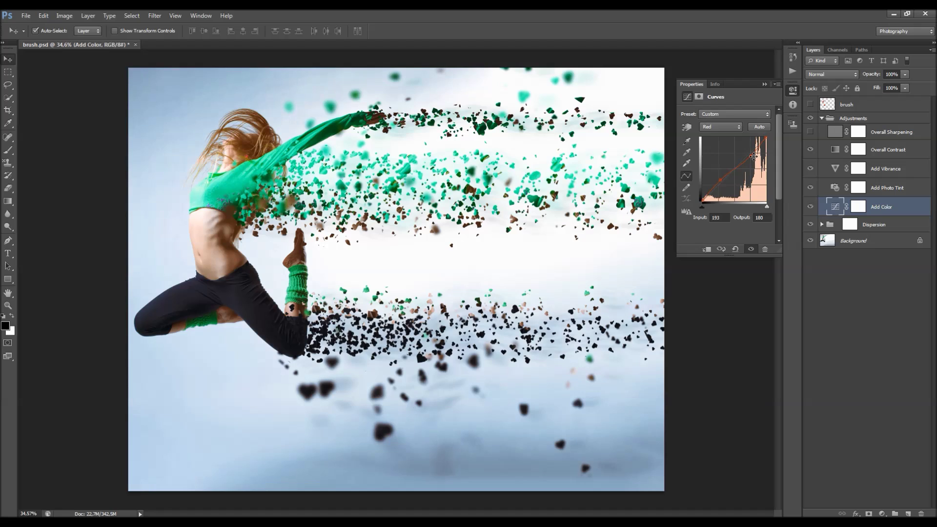
Try lifting the Green curve's midtones to output 152 at input 138, and reset the Add Color curves
click(706, 152)
click(722, 181)
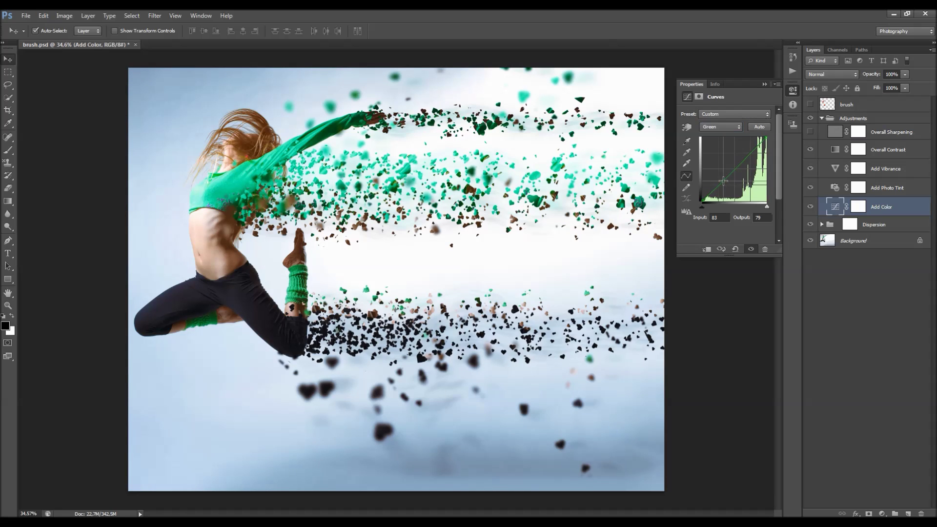
drag(736, 165, 736, 163)
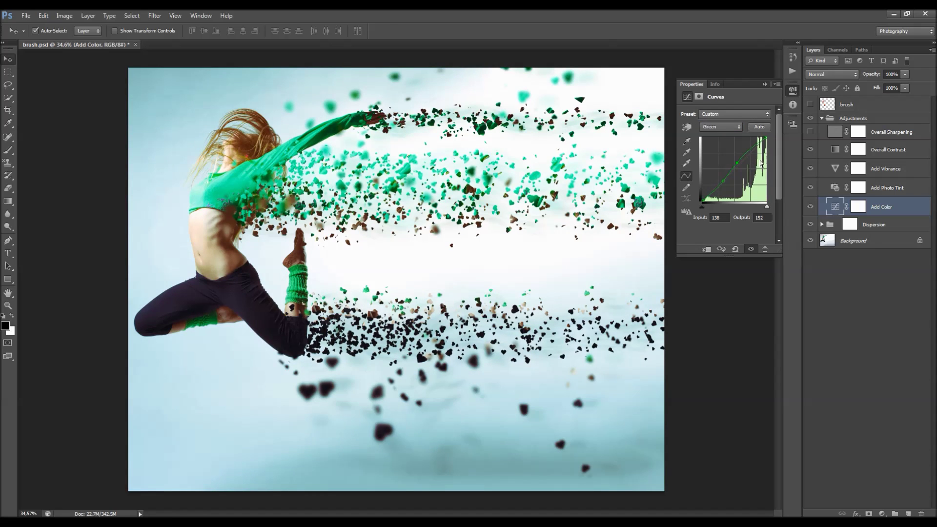
click(735, 249)
View the Add Color layer's Red and RGB curves, and compare the image with the layer hidden and shown
click(725, 127)
click(725, 145)
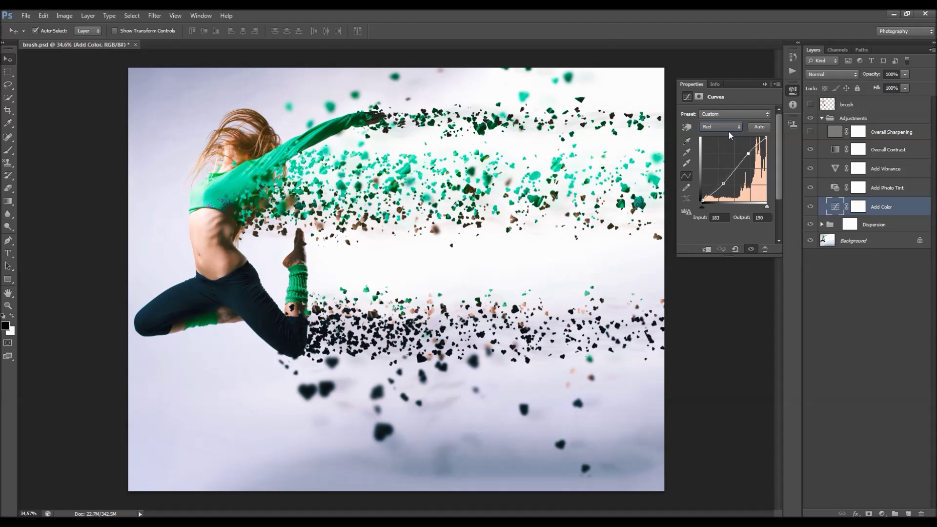
click(726, 127)
click(726, 137)
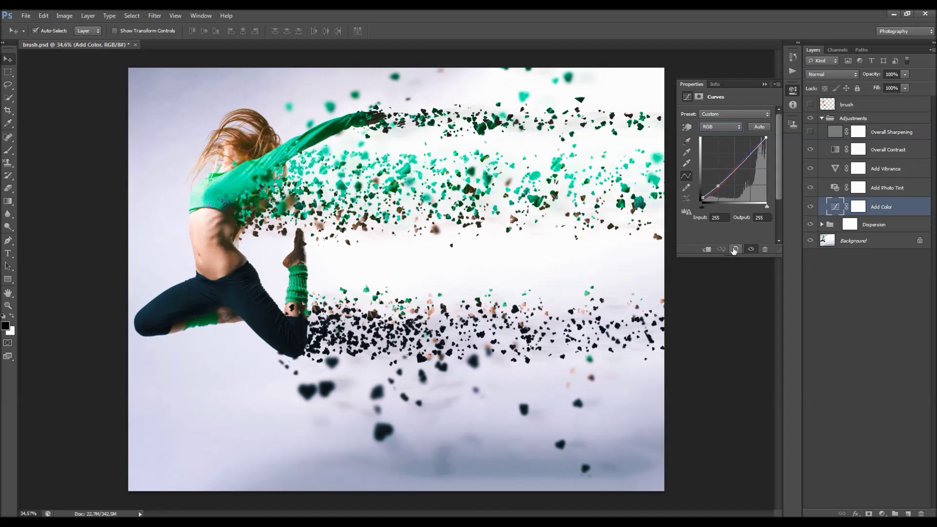
click(765, 84)
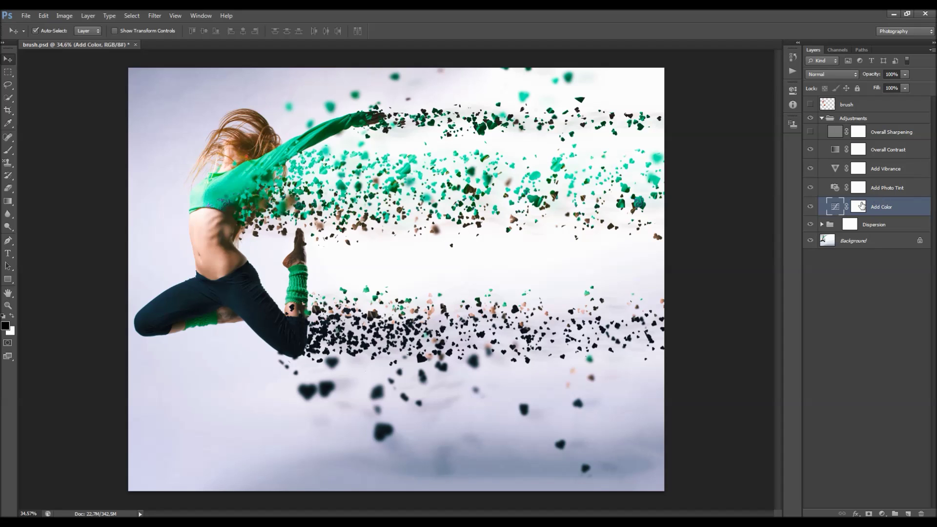
click(809, 206)
click(810, 206)
Open the Add Photo Tint layer's photo filter settings, look through the filter presets, and try out the density
click(897, 194)
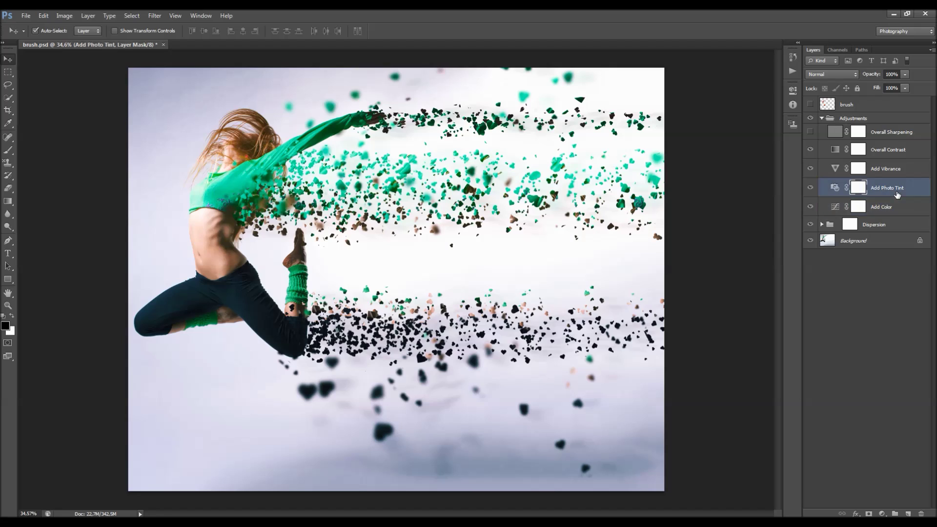
double_click(834, 187)
click(730, 116)
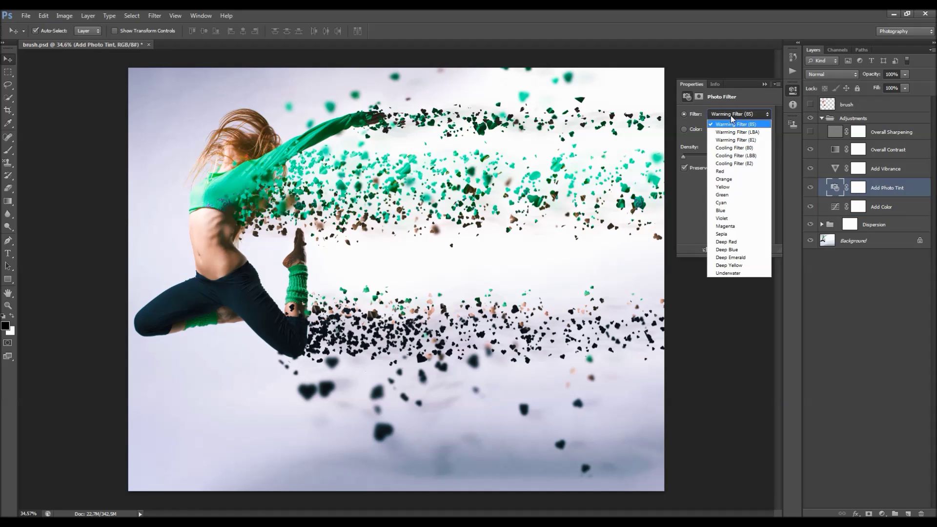
click(736, 124)
click(726, 115)
click(726, 116)
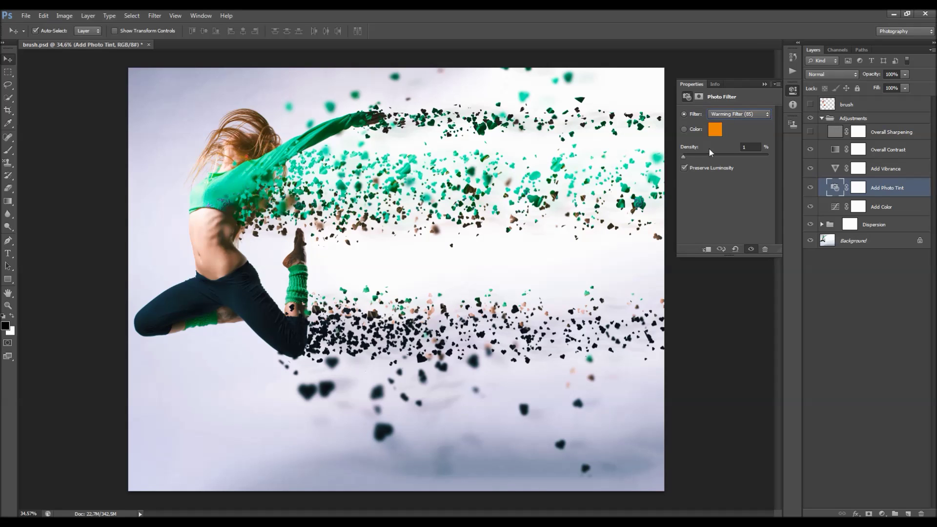
drag(710, 156, 701, 157)
Go through the Add Photo Tint layer's filter presets and choose Cooling Filter (LBB)
click(741, 114)
click(741, 114)
key(Down)
key(Down)
key(Down)
key(Down)
key(Down)
click(749, 117)
click(747, 113)
Set the Add Photo Tint layer to 59% opacity and 1% density, and compare the image with it hidden and shown
drag(873, 77, 868, 75)
text(59)
drag(702, 157, 637, 169)
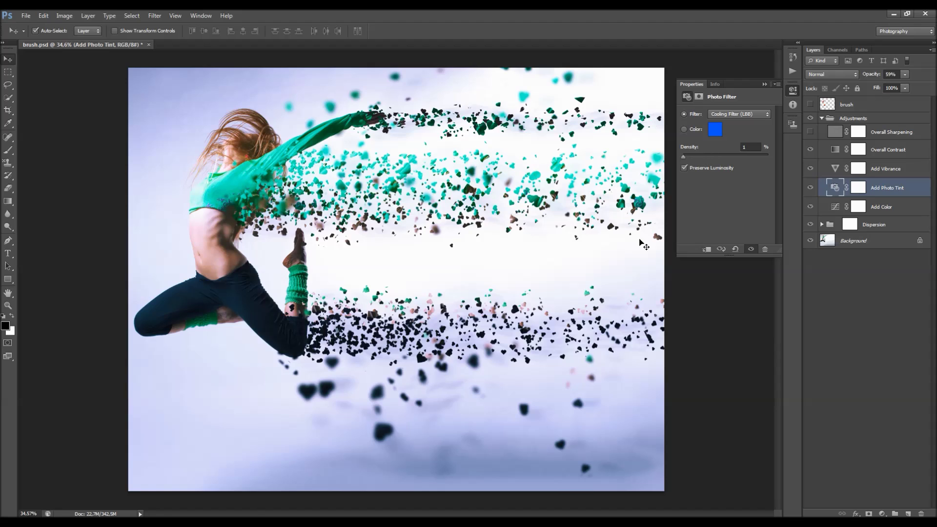
click(814, 187)
click(814, 187)
Set the Add Vibrance layer to vibrance +54 and saturation +18, and compare the image with it hidden and shown
click(888, 171)
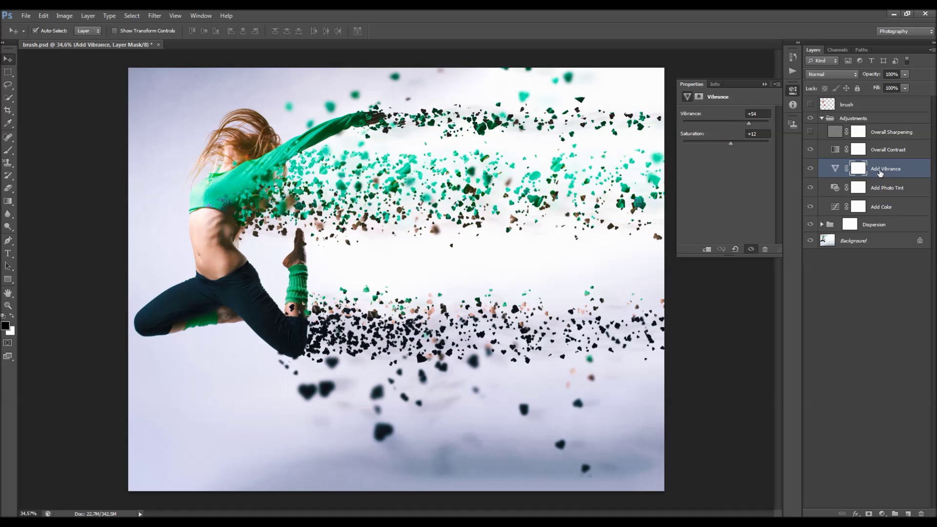
click(835, 170)
drag(711, 124, 762, 122)
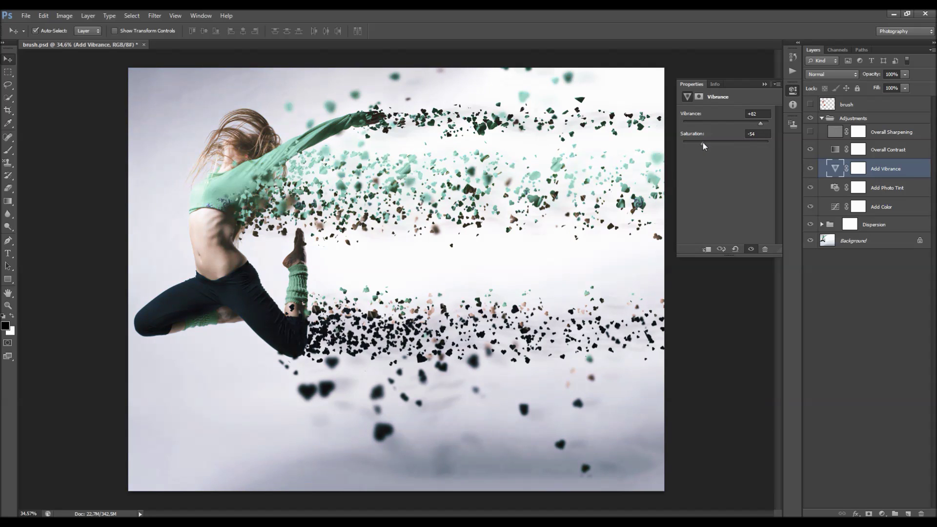
drag(746, 141, 752, 141)
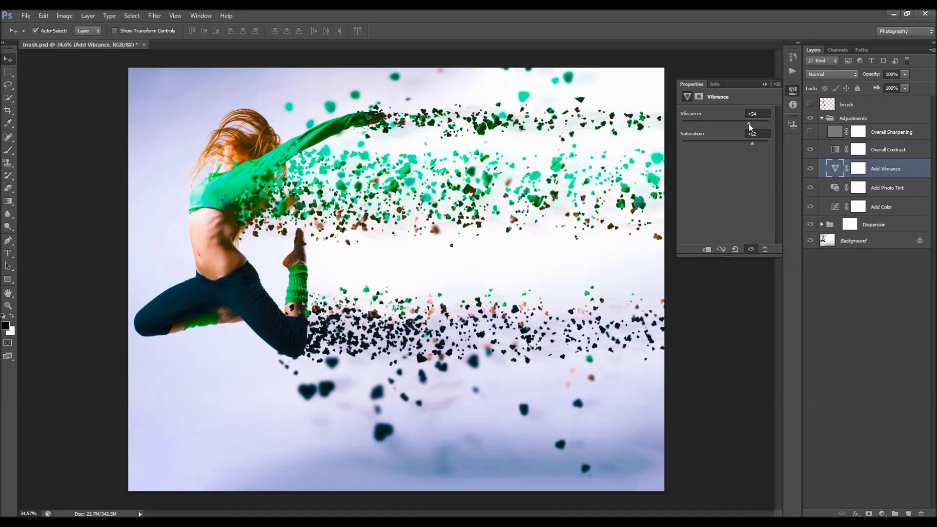
drag(745, 145, 733, 145)
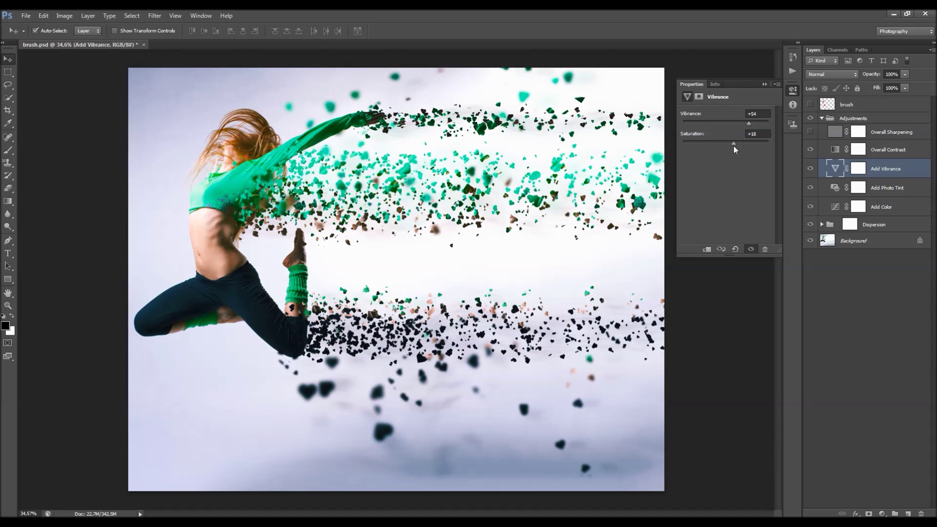
click(810, 169)
click(810, 169)
Select the Overall Contrast layer and compare the image with it hidden and shown
click(884, 152)
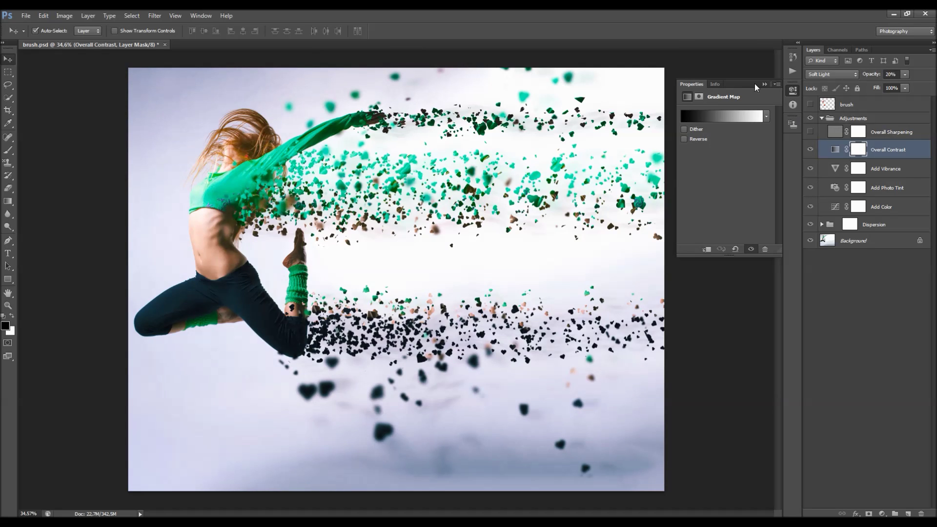
click(812, 150)
click(811, 149)
click(812, 150)
click(812, 151)
Try stronger and weaker opacities on the Overall Contrast layer, and settle on a low opacity of about 20%
text(38)
key(Return)
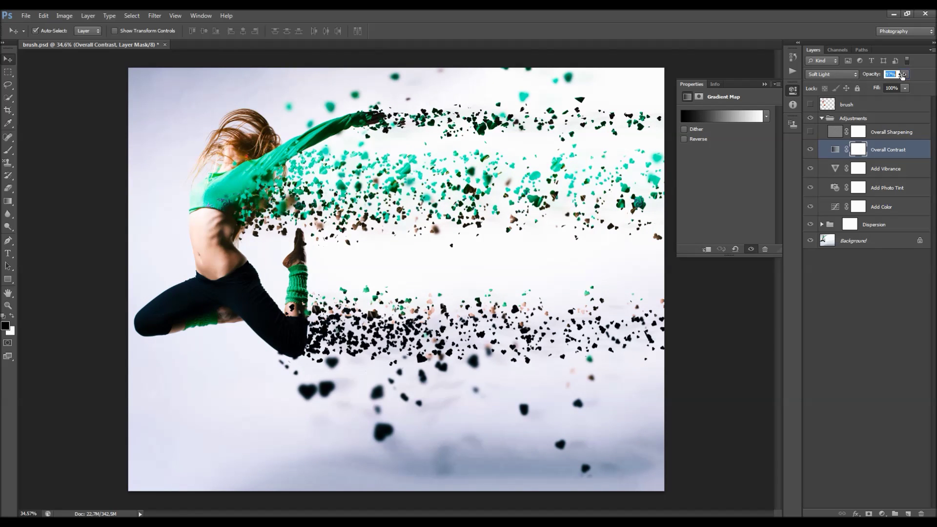
text(0)
key(Return)
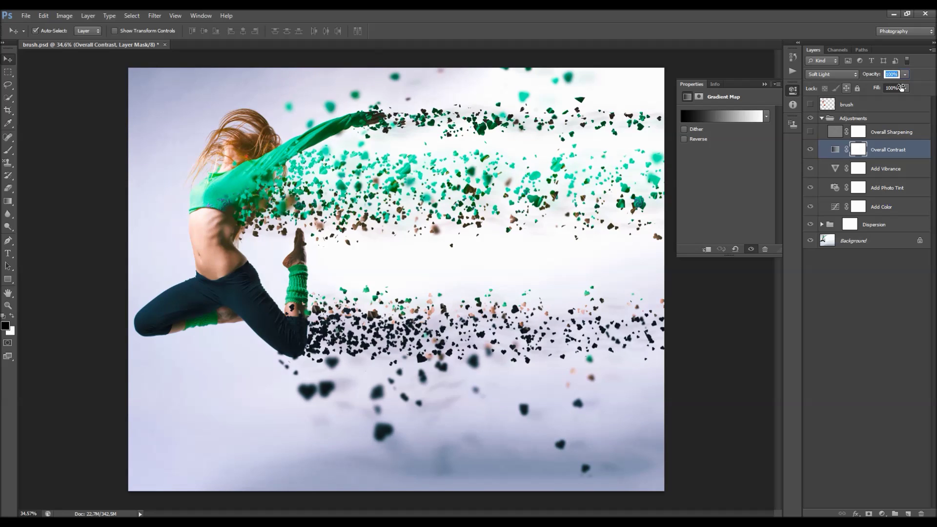
text(38)
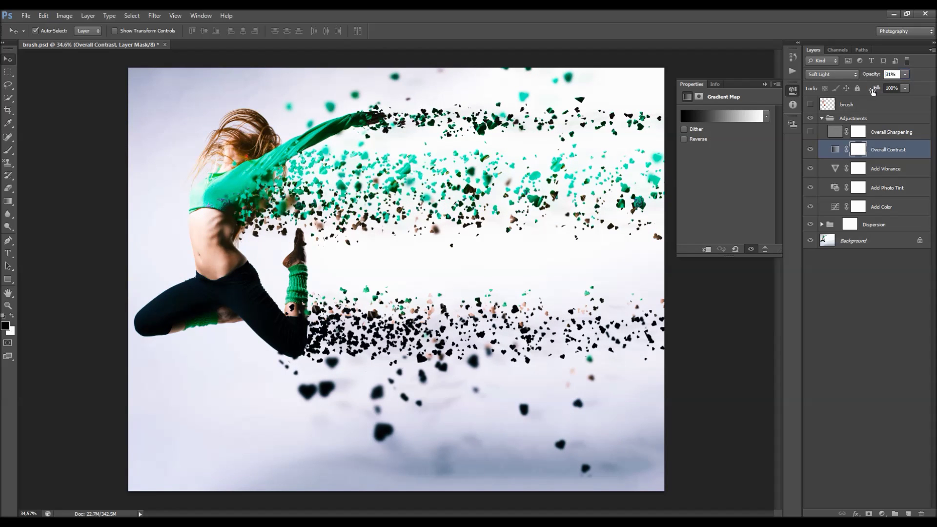
key(Down)
key(Down)
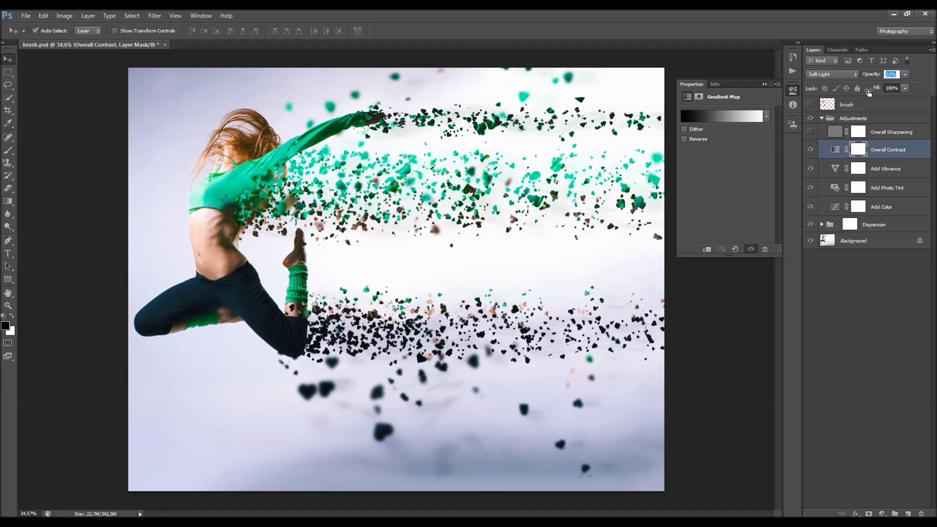
key(Down)
key(Down)
Replace the Overall Sharpening layer with a new layer, and fill it using Apply Image from the merged layers with Multiply blending at 100%
click(888, 133)
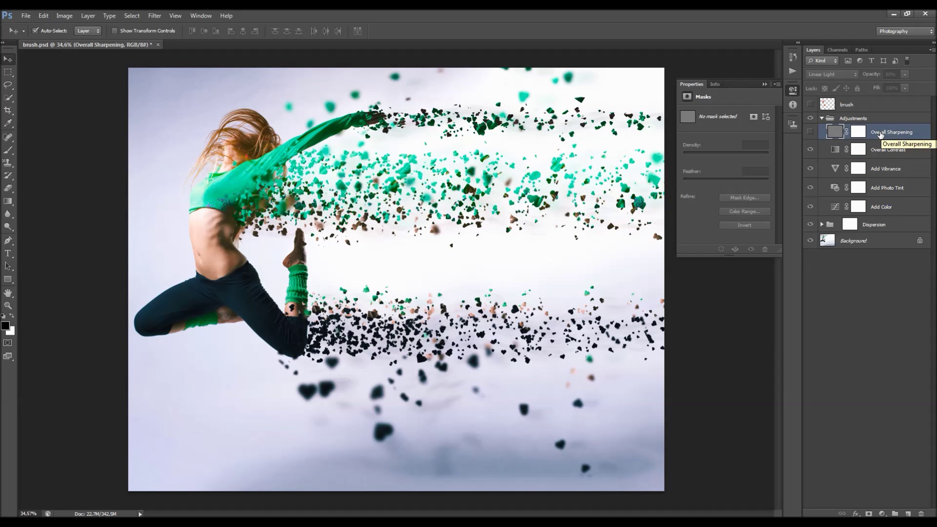
key(Delete)
click(907, 513)
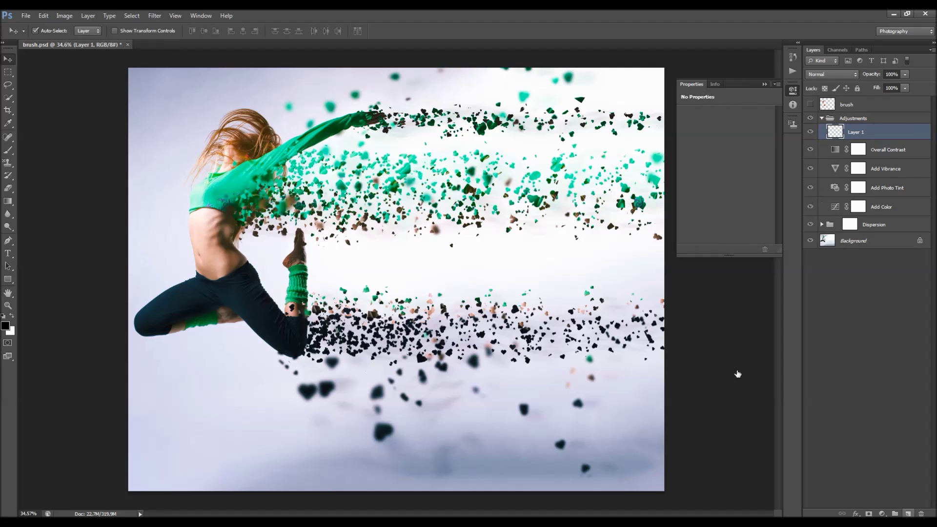
click(63, 15)
click(93, 156)
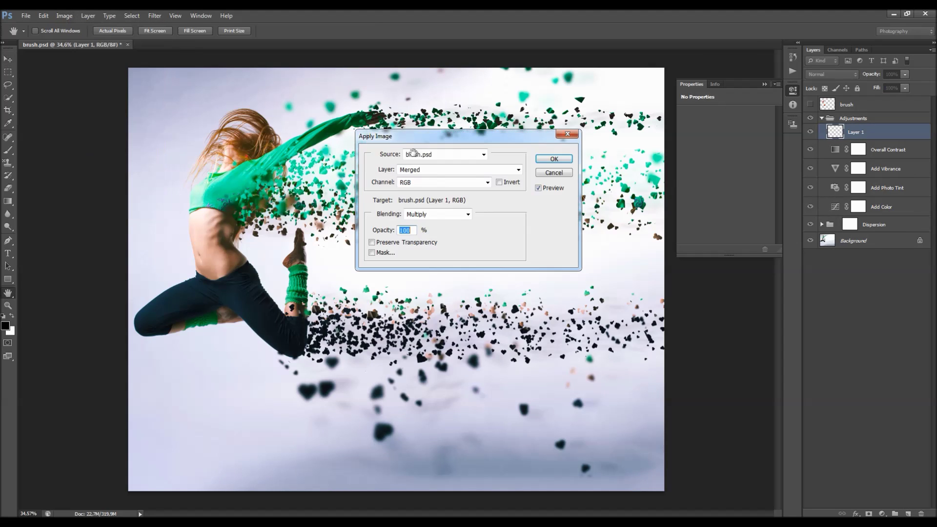
click(555, 157)
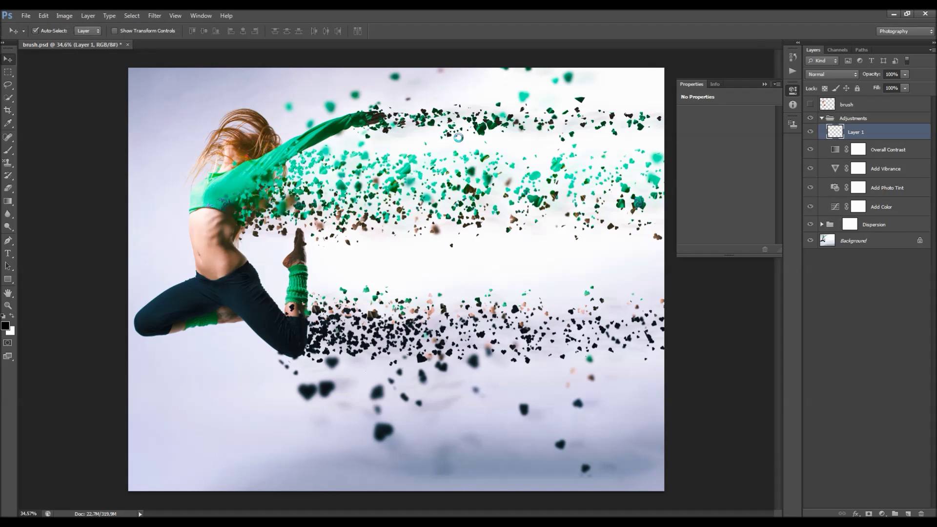
Apply a High Pass filter with a radius of 2 pixels to Layer 1
click(154, 17)
mouse_move(229, 189)
click(293, 198)
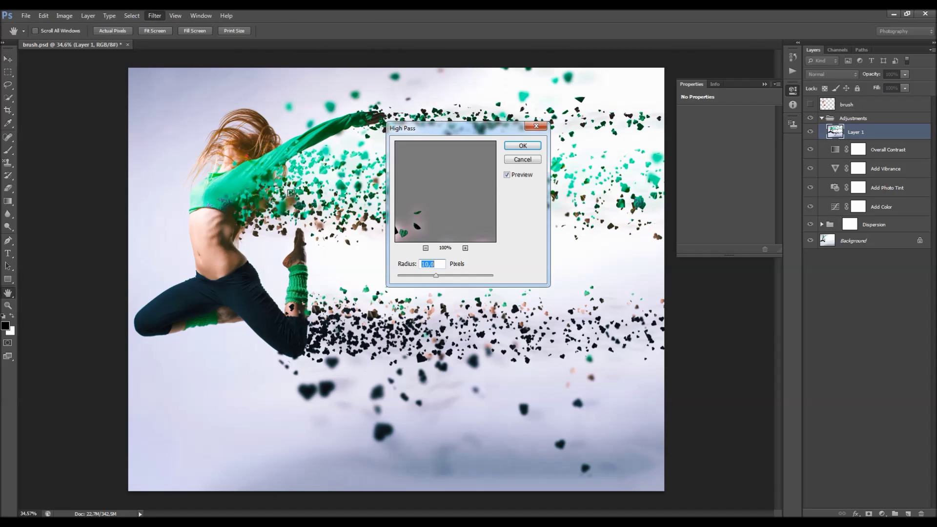
text(2)
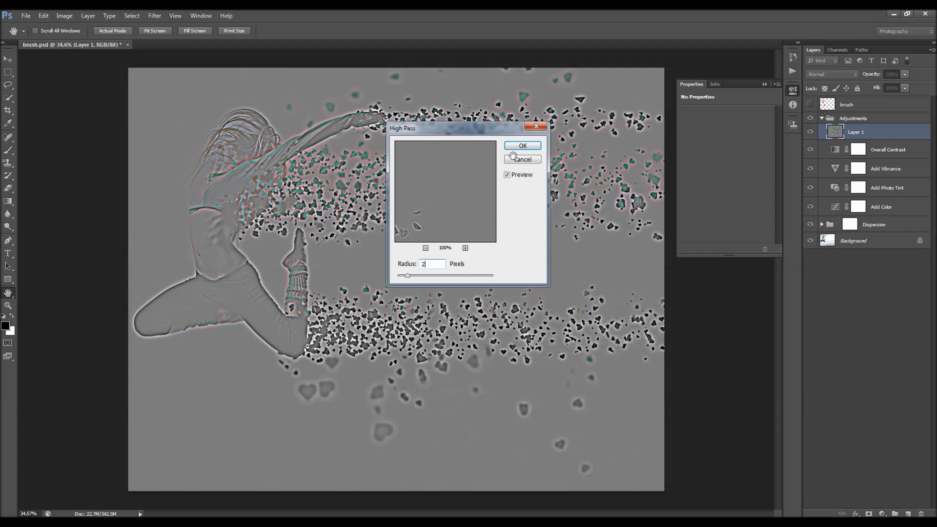
click(523, 146)
Set Layer 1 to the Linear Light blend mode with 94% opacity
click(830, 73)
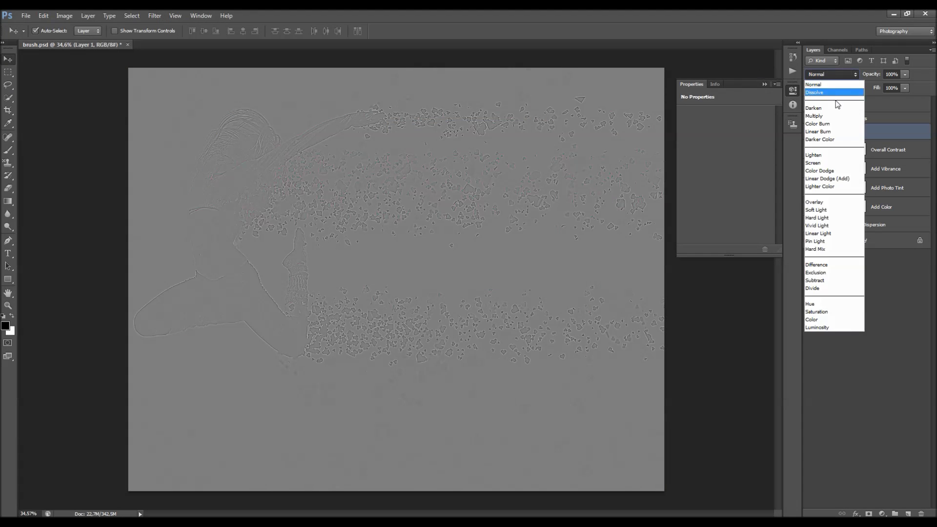
click(830, 233)
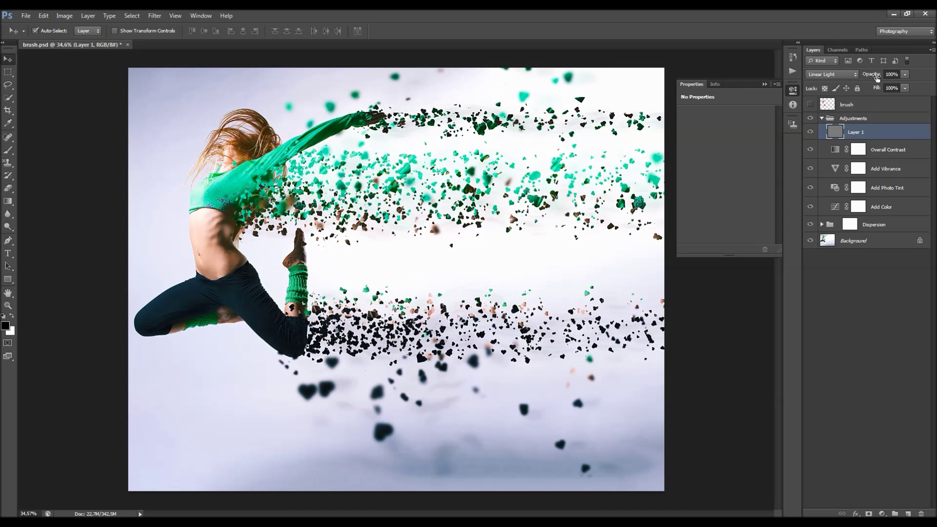
click(877, 73)
text(94)
key(Return)
Examine the sharpening at 50% zoom by comparing the image with Layer 1 hidden and shown
key(z)
click(447, 184)
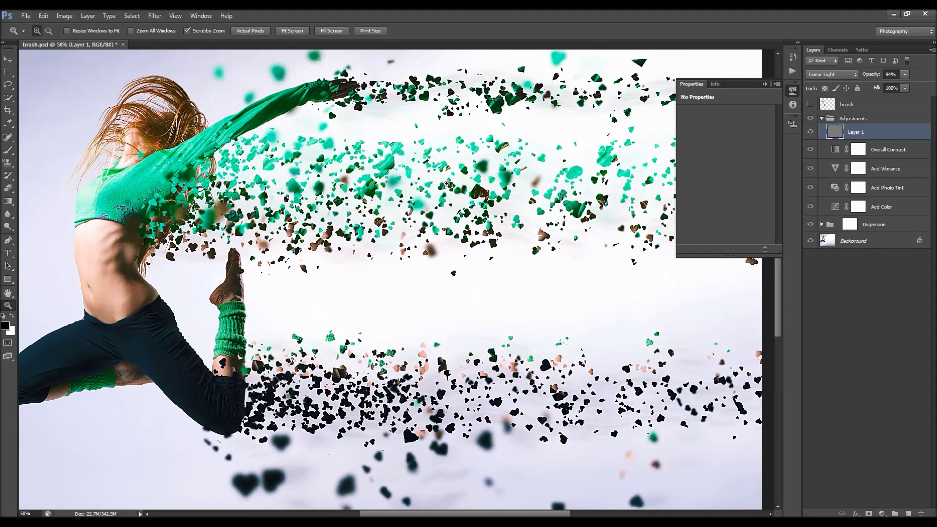
key(v)
click(810, 131)
click(810, 131)
click(810, 132)
click(810, 132)
click(810, 131)
click(810, 132)
Compare the whole image with Layer 1 hidden and shown, and collapse the Adjustments group
scroll(540, 124, down, 1)
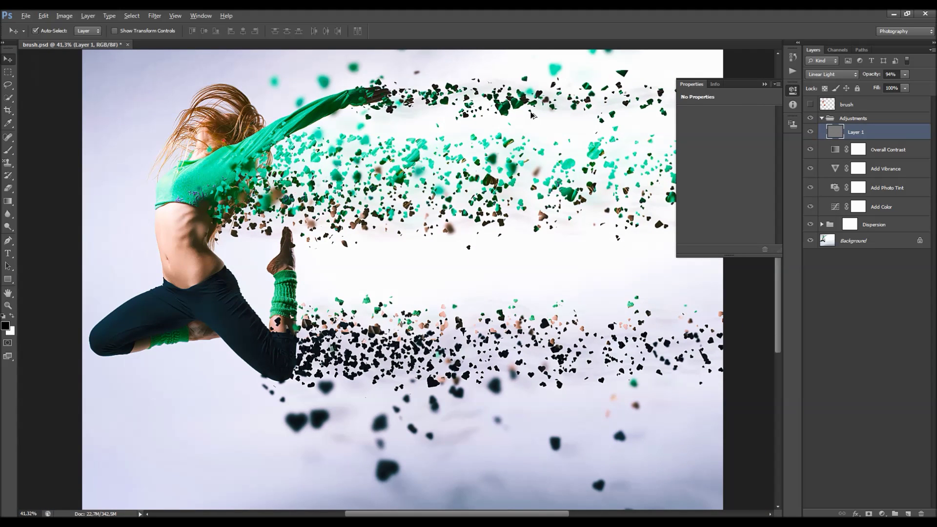
scroll(535, 117, down, 1)
click(764, 84)
scroll(491, 131, down, 1)
scroll(483, 139, up, 1)
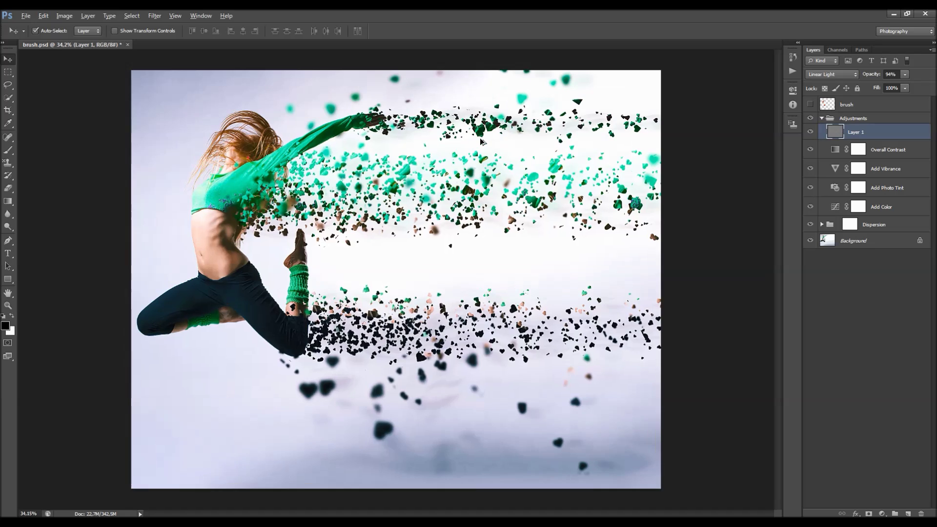
key(ctrl+comma)
key(ctrl+comma)
click(854, 119)
click(822, 118)
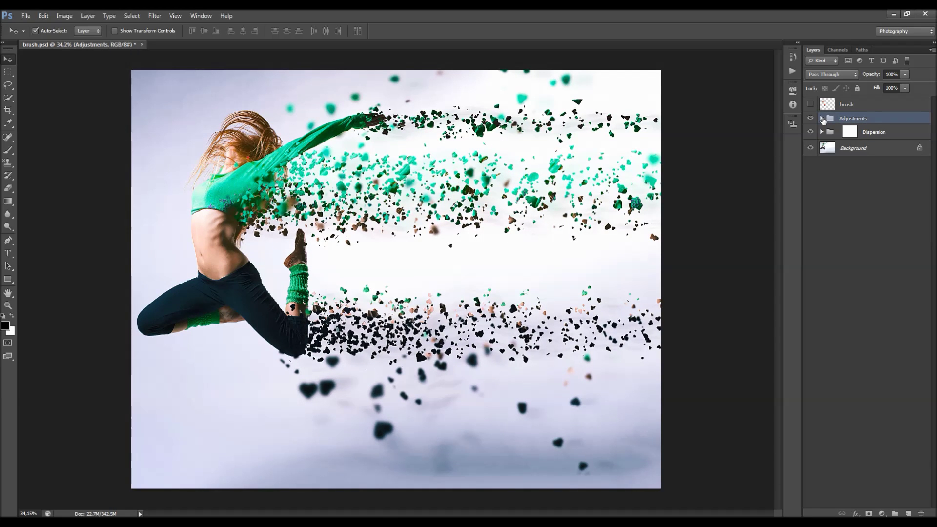